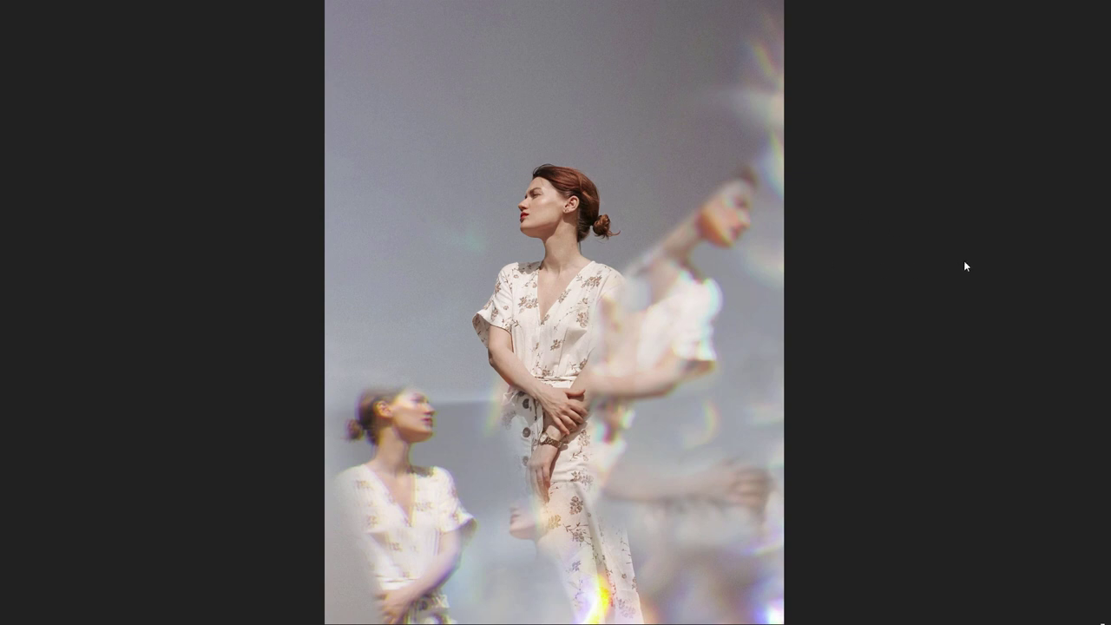
{"action": "key", "text": "Right"}
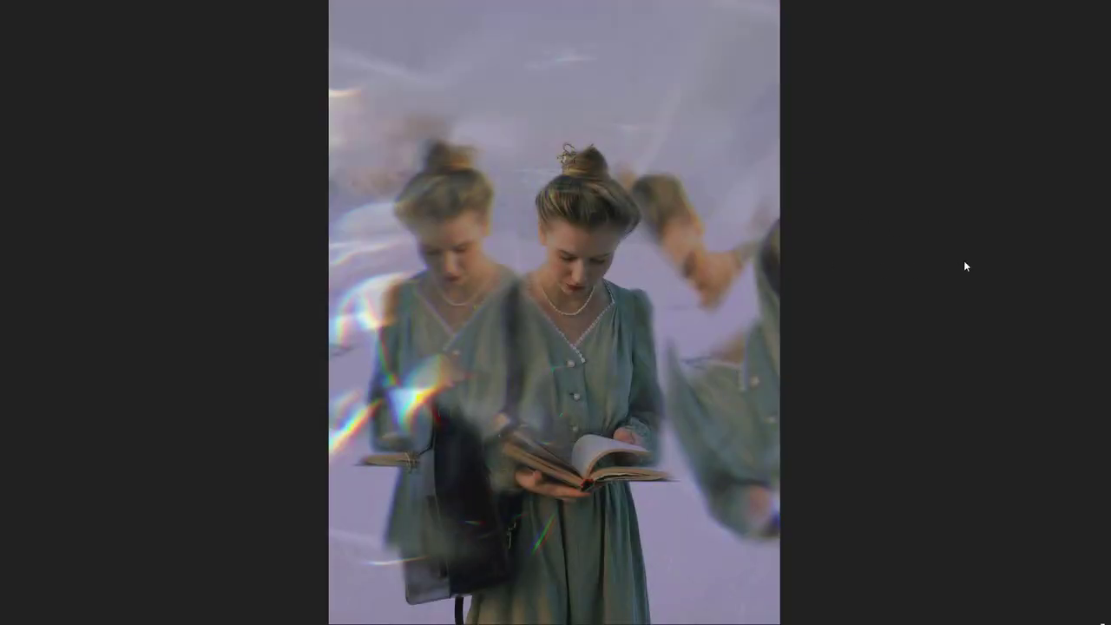
{"action": "key", "text": "Right"}
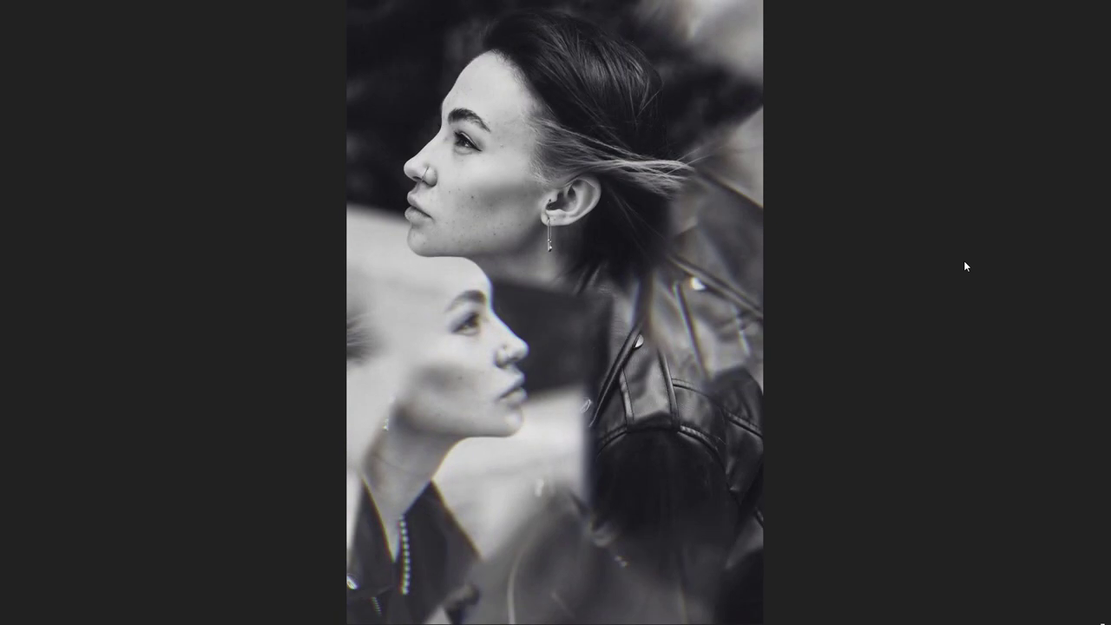
{"action": "key", "text": "Right"}
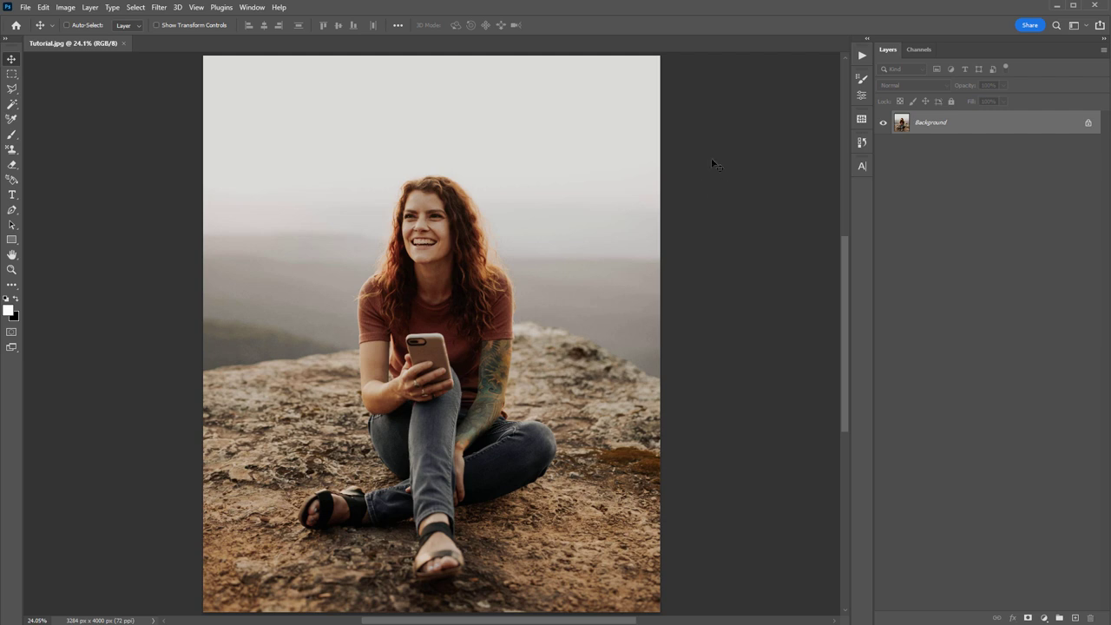
Display the list of recorded actions
{"action": "left_click", "coordinate": [252, 8]}
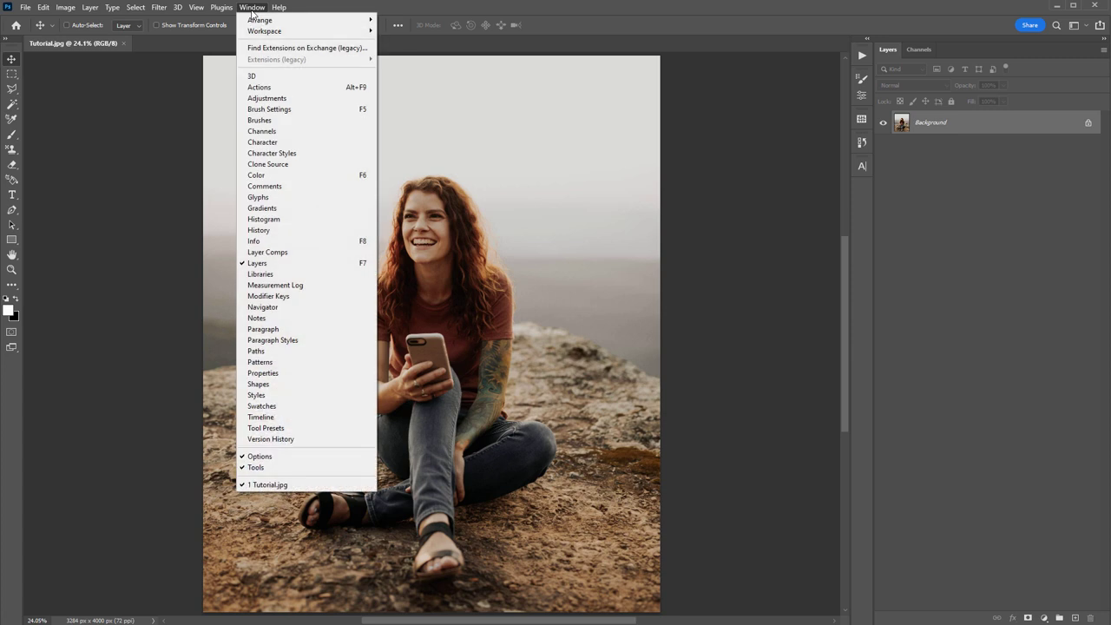
{"action": "left_click", "coordinate": [265, 87]}
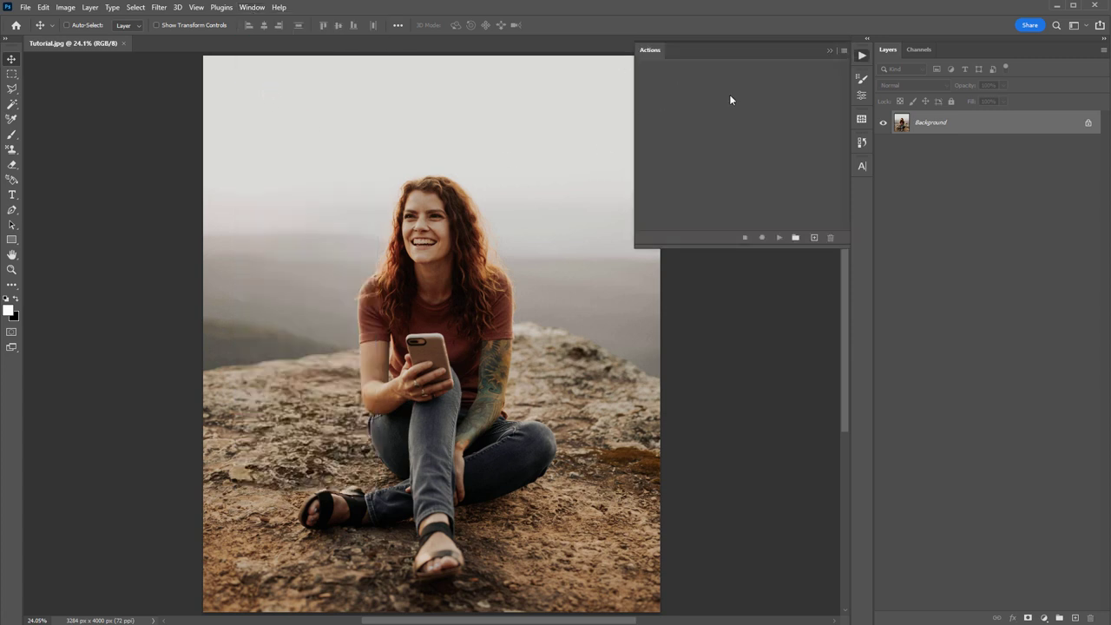
Load the action file Prism Lens Photo Effect - By Sevenstyles.atn and delete the loaded set again
{"action": "left_click", "coordinate": [843, 52]}
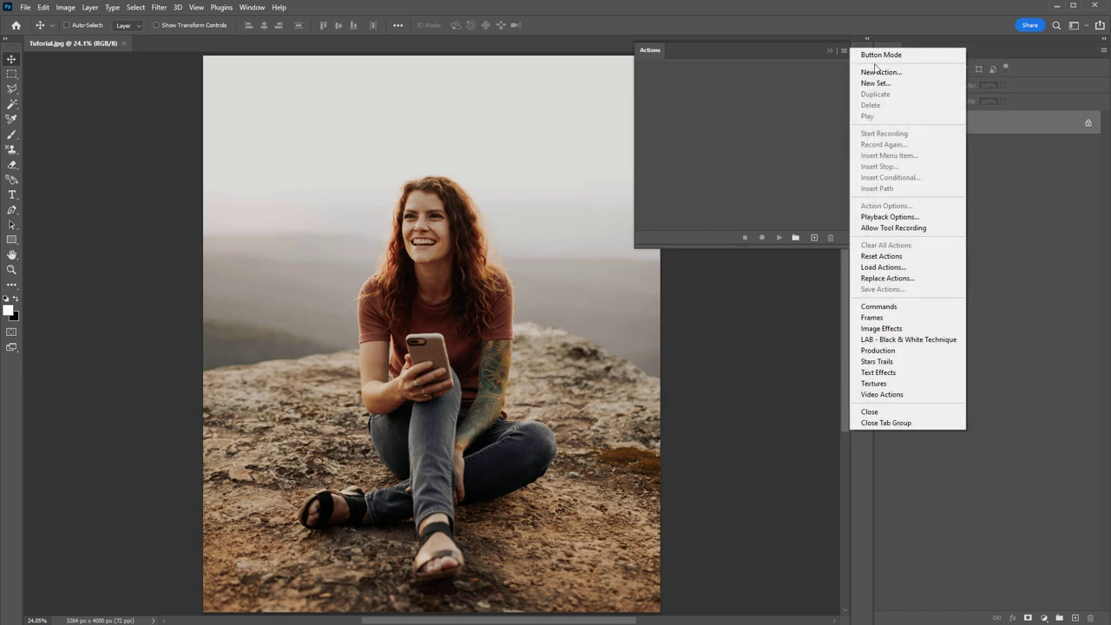
{"action": "left_click", "coordinate": [900, 269]}
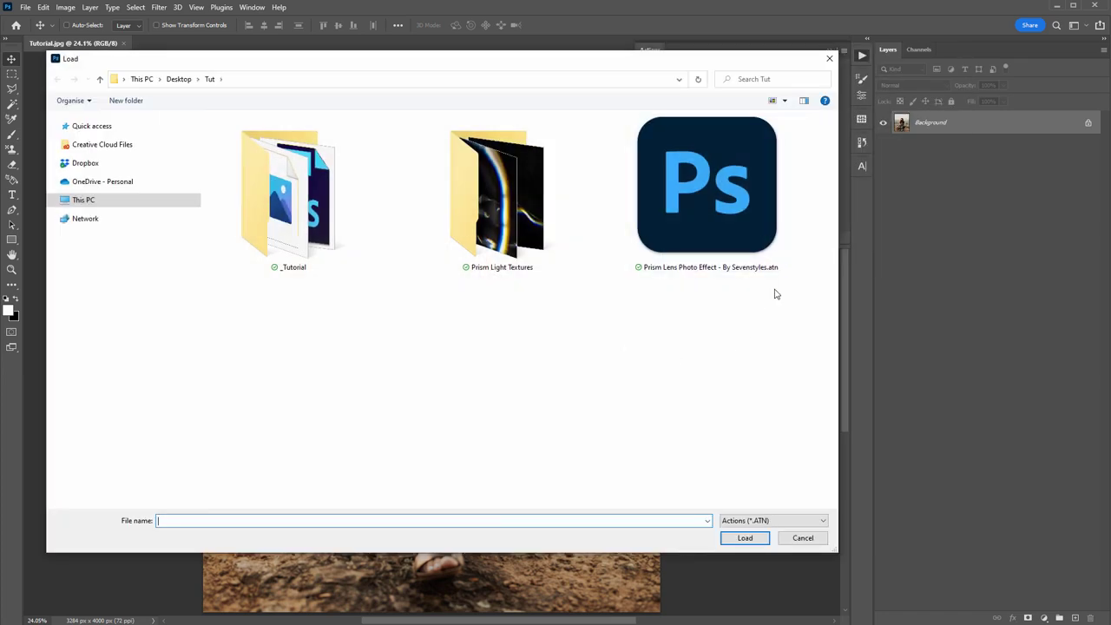
{"action": "left_click", "coordinate": [743, 170]}
{"action": "double_click", "coordinate": [744, 169]}
{"action": "left_click", "coordinate": [665, 67]}
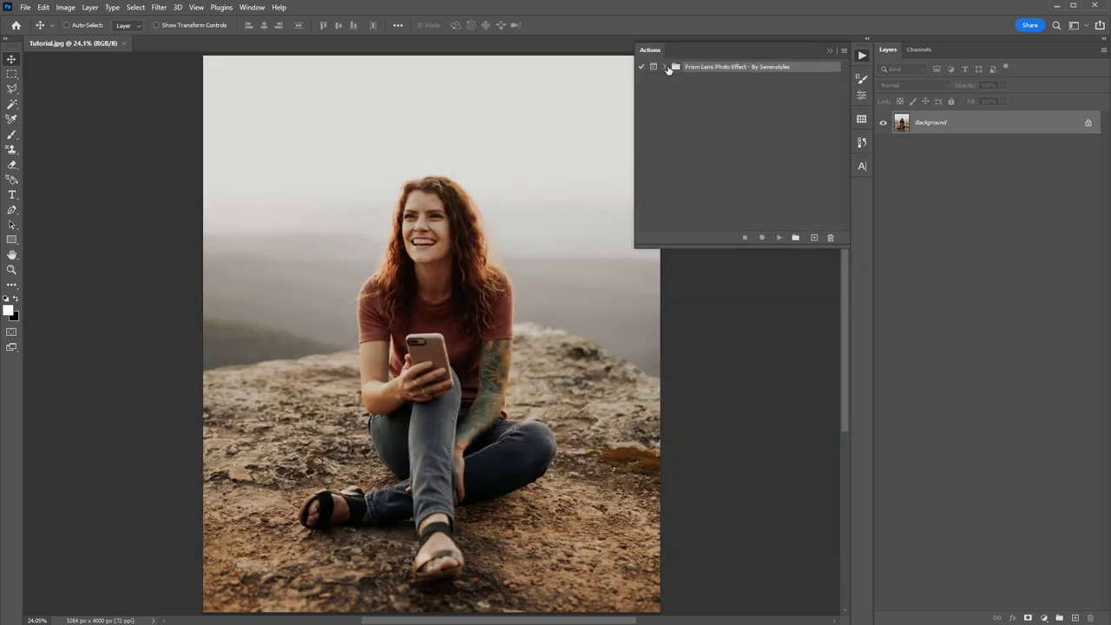
{"action": "left_click", "coordinate": [833, 240]}
{"action": "left_click", "coordinate": [504, 239]}
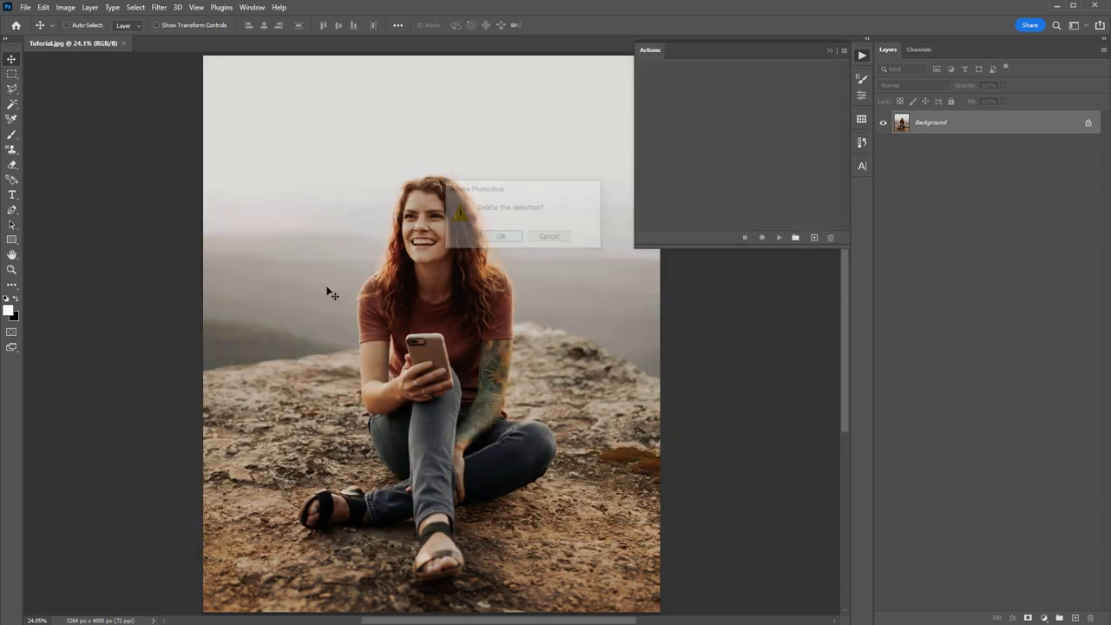
Switch to File Explorer and load the actions by opening Prism Lens Photo Effect - By Sevenstyles.atn from the Tut folder
{"action": "key", "text": "alt+Tab"}
{"action": "left_click", "coordinate": [488, 398]}
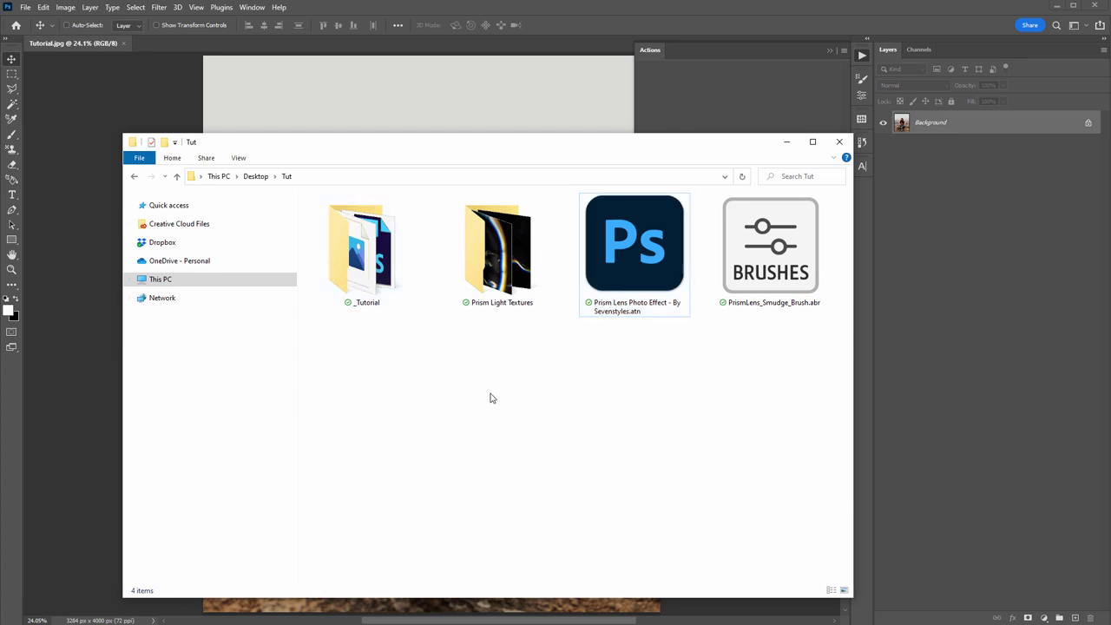
{"action": "double_click", "coordinate": [645, 263]}
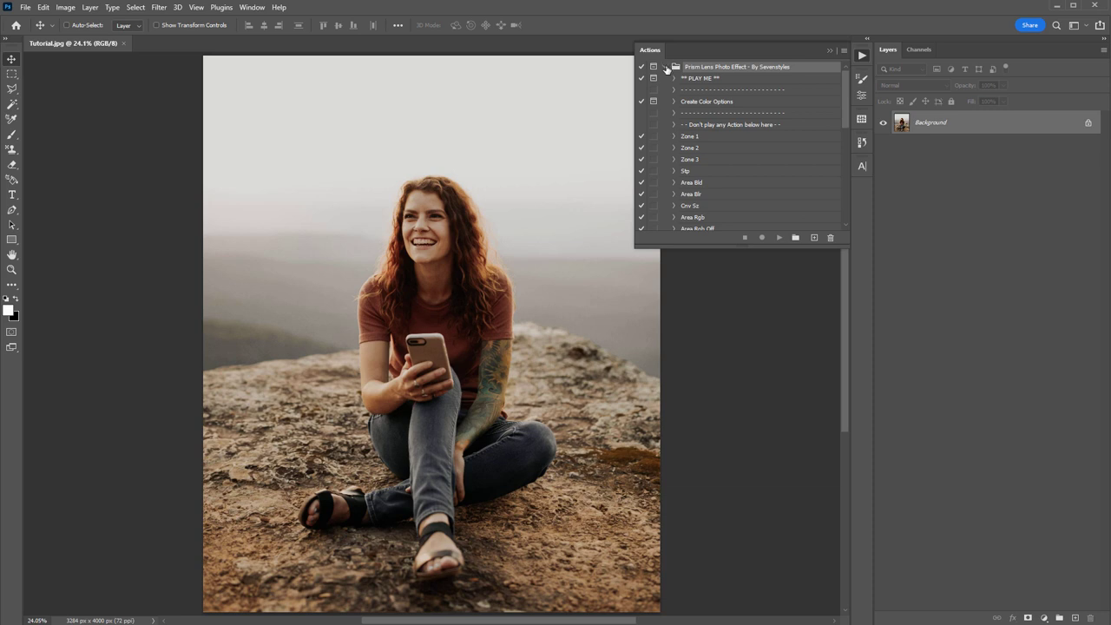
Examine the actions in the Prism Lens Photo Effect set, including those below the "Don't play any Action below here" divider
{"action": "left_click", "coordinate": [697, 80]}
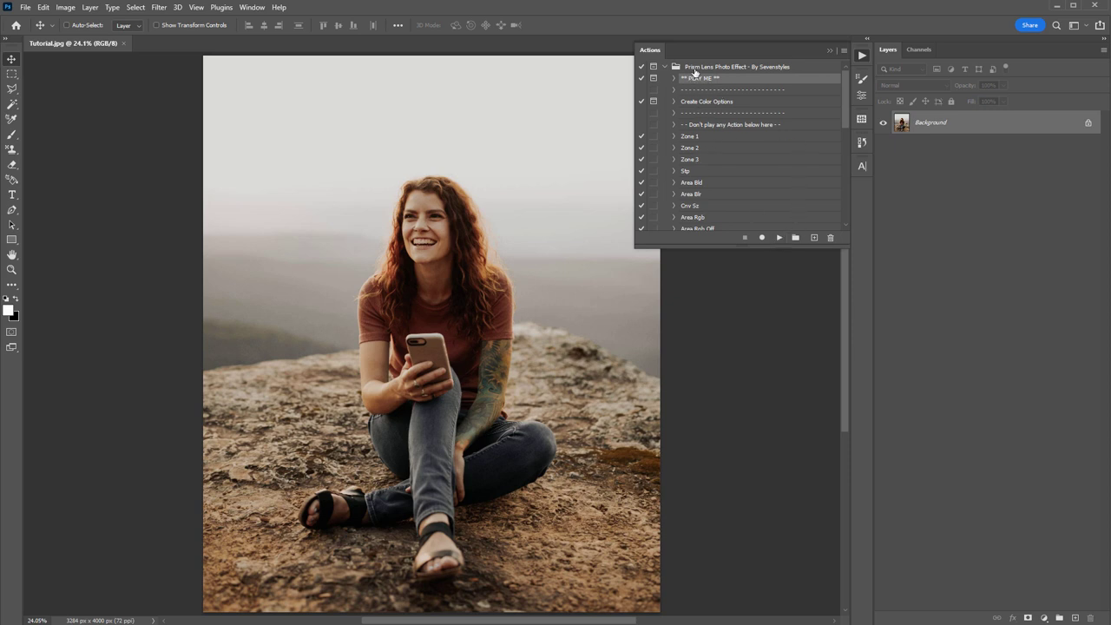
{"action": "double_click", "coordinate": [694, 68]}
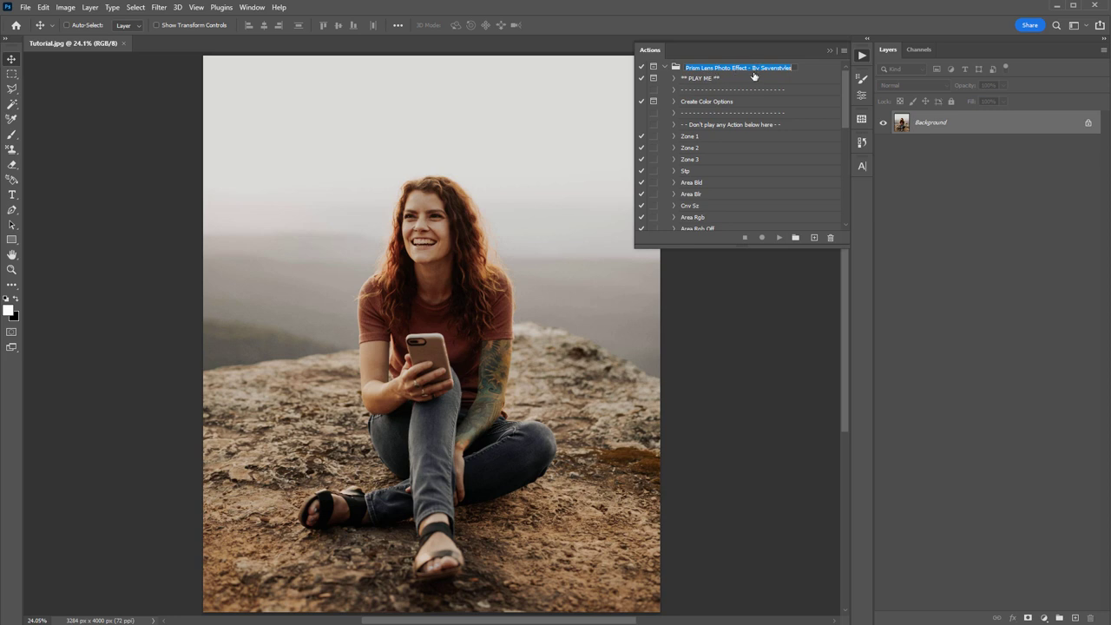
{"action": "left_click", "coordinate": [736, 79]}
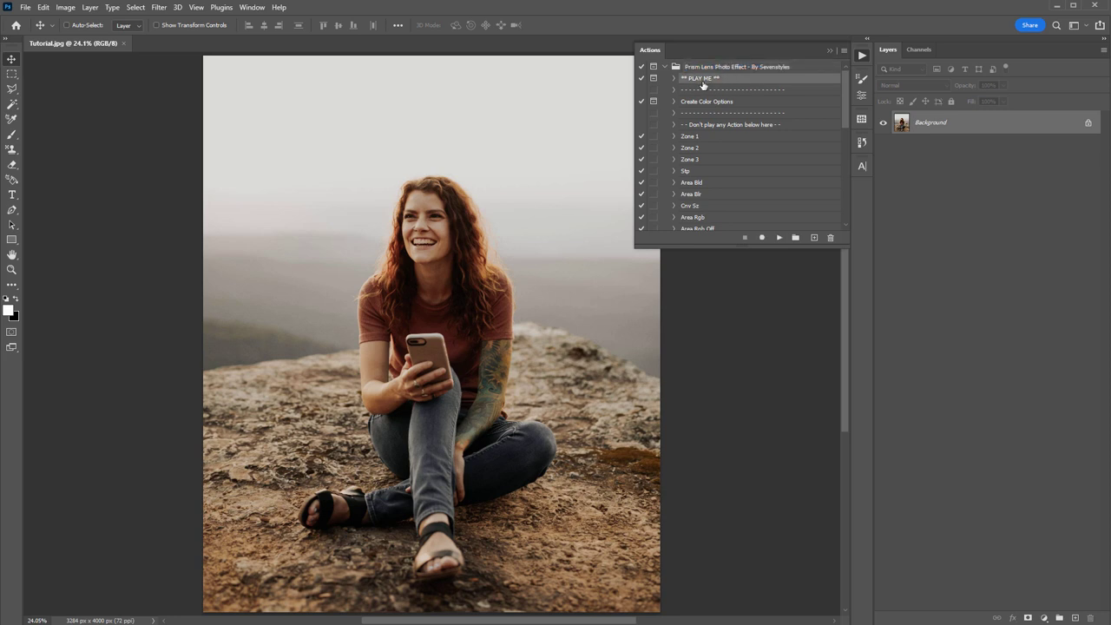
{"action": "left_click", "coordinate": [691, 125]}
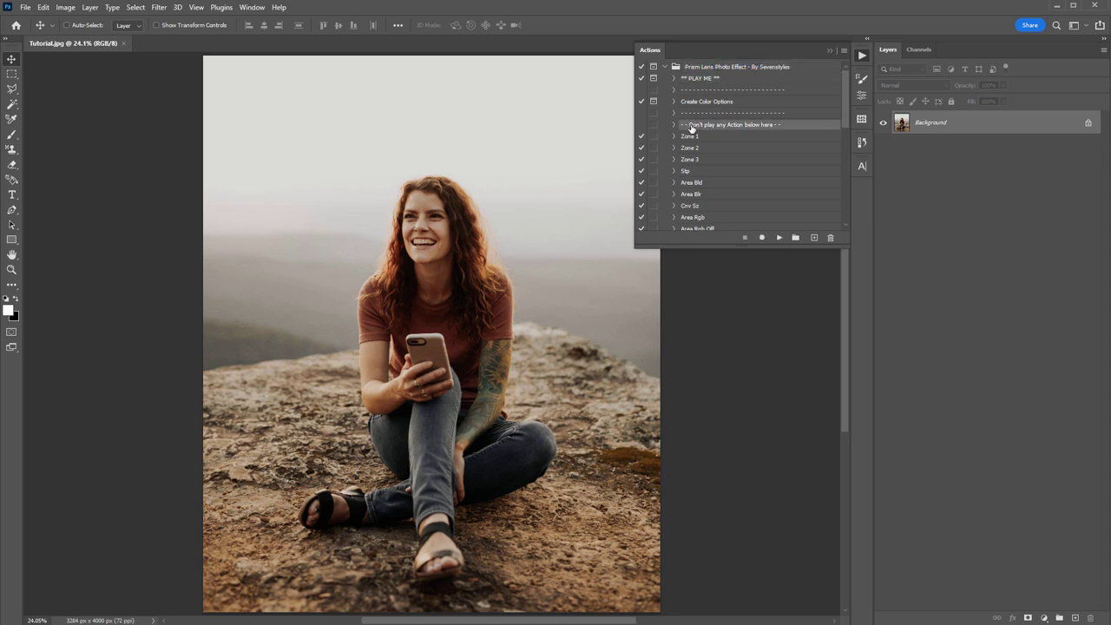
{"action": "scroll", "coordinate": [711, 137], "scroll_direction": "down", "scroll_amount": 2}
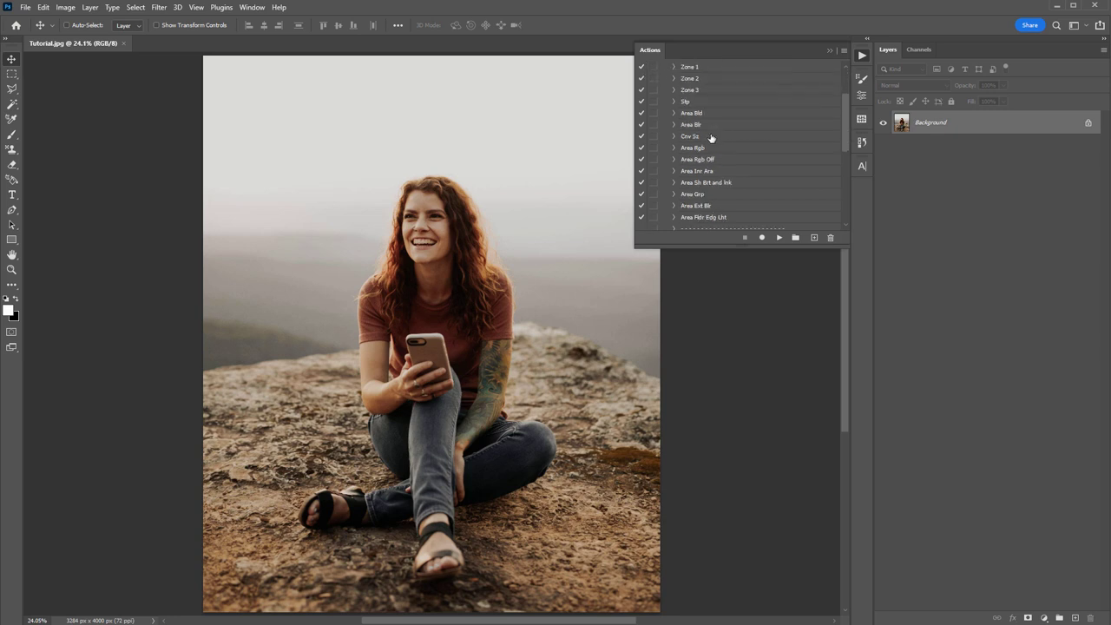
{"action": "scroll", "coordinate": [712, 139], "scroll_direction": "down", "scroll_amount": 5}
{"action": "scroll", "coordinate": [707, 165], "scroll_direction": "up", "scroll_amount": 7}
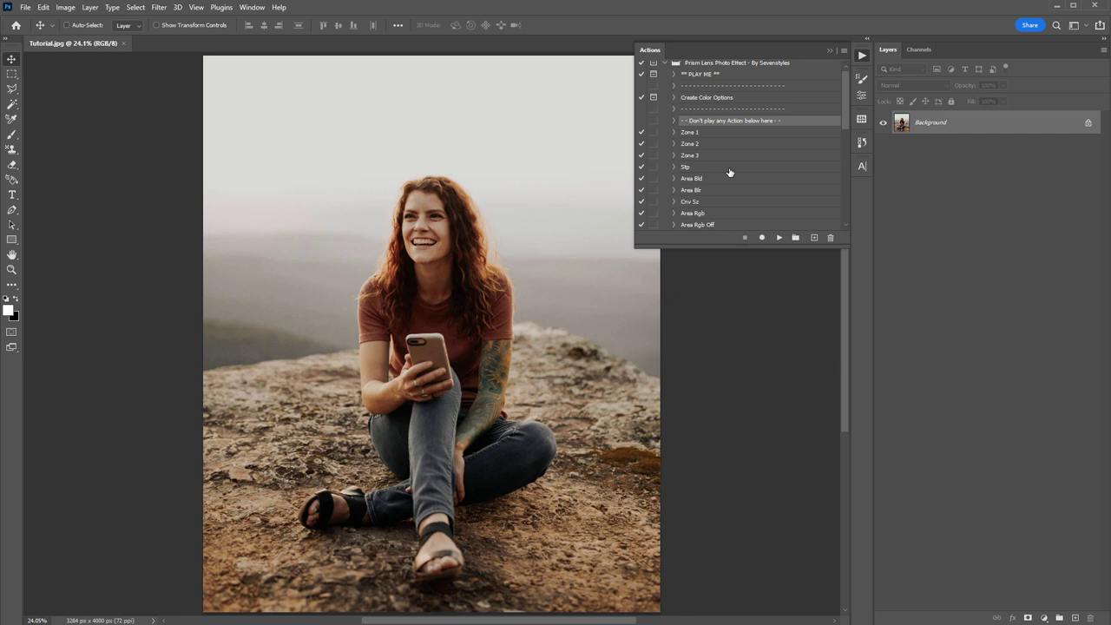
{"action": "scroll", "coordinate": [725, 170], "scroll_direction": "up", "scroll_amount": 1}
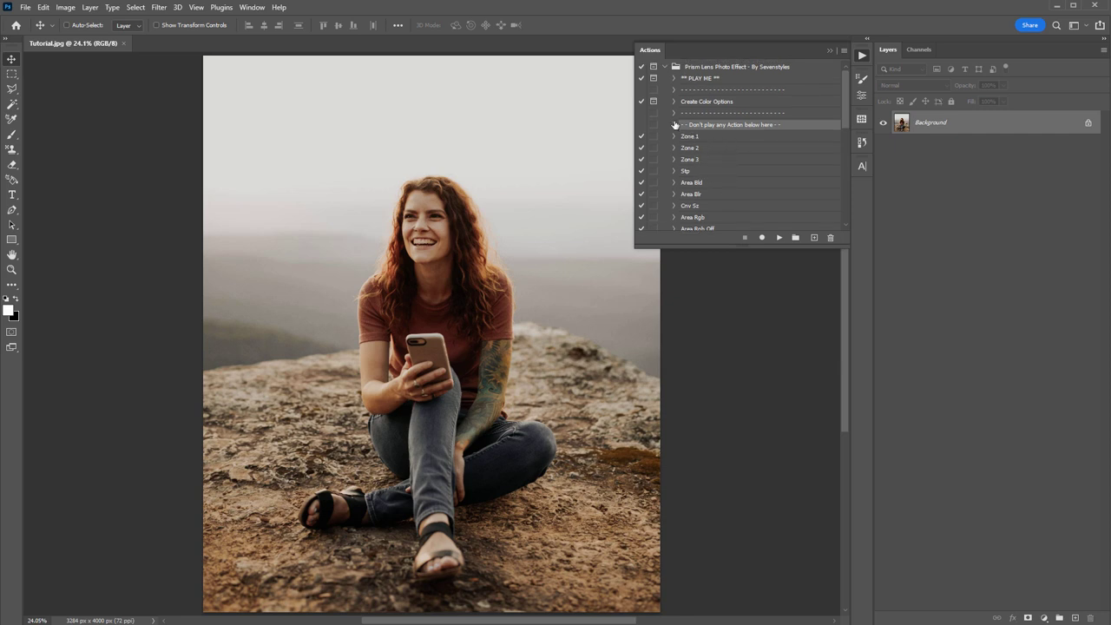
Run the ** PLAY ME ** action of the Prism Lens Photo Effect set on the photo
{"action": "left_click", "coordinate": [719, 79]}
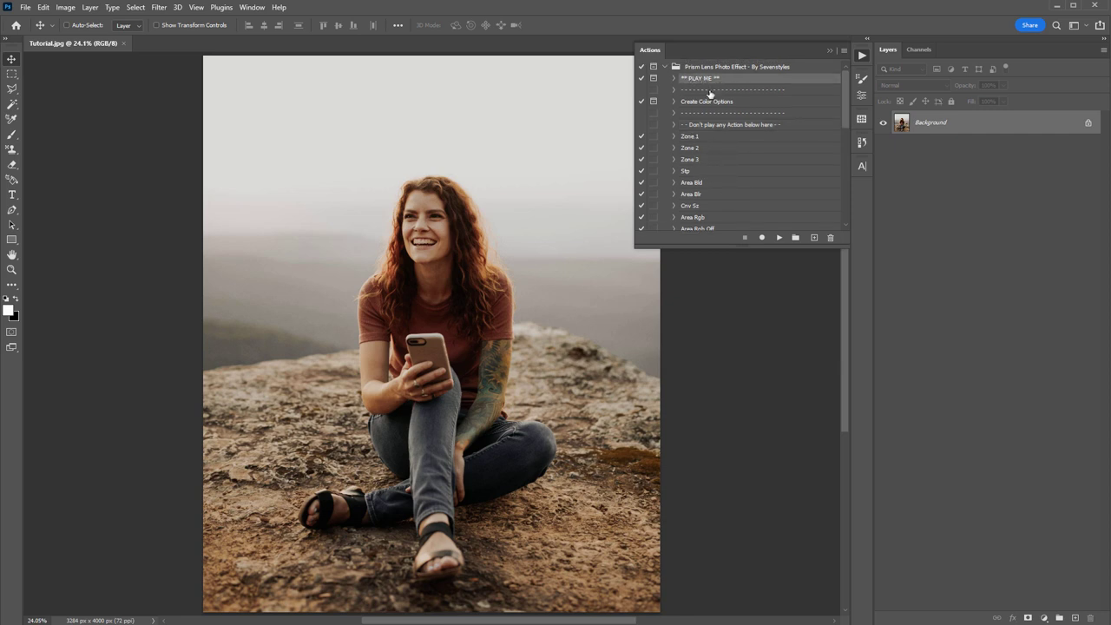
{"action": "left_click", "coordinate": [707, 104]}
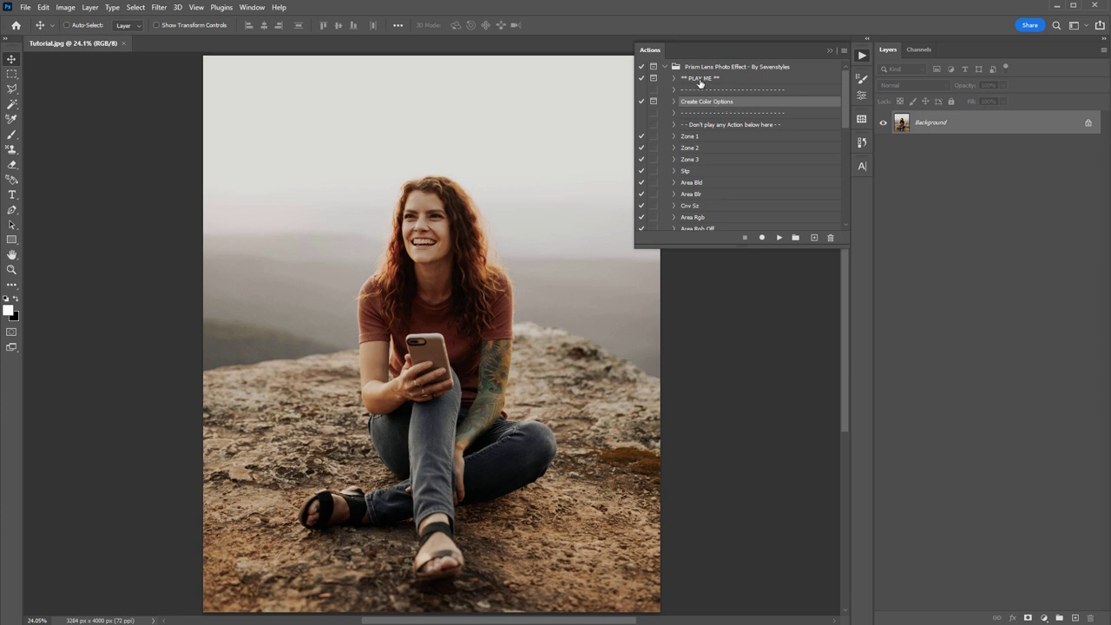
{"action": "left_click", "coordinate": [700, 81]}
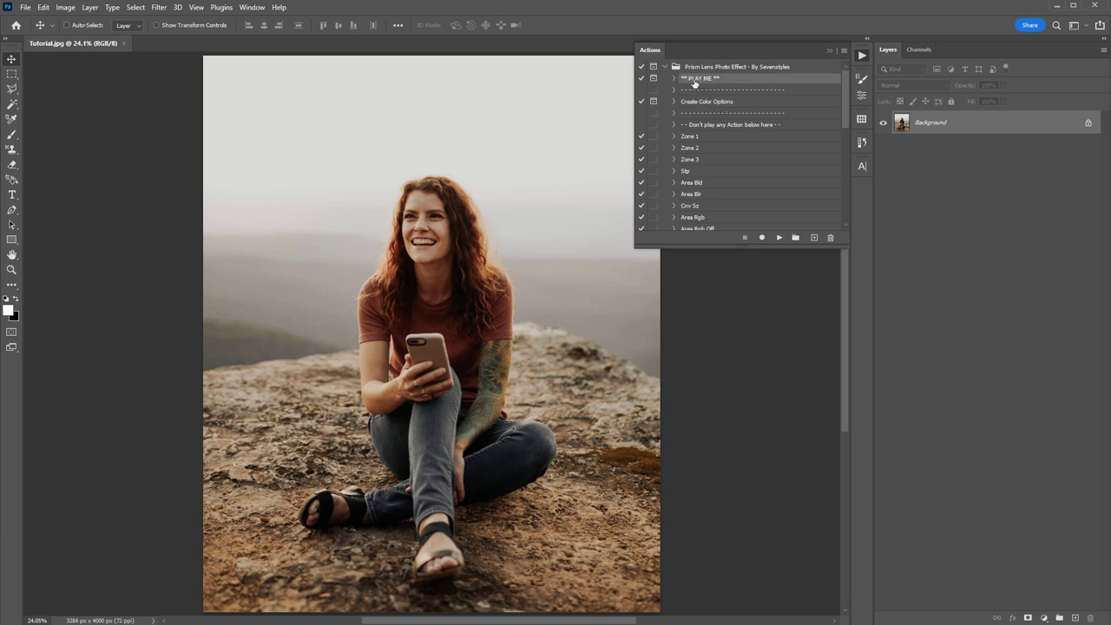
{"action": "left_click", "coordinate": [779, 238]}
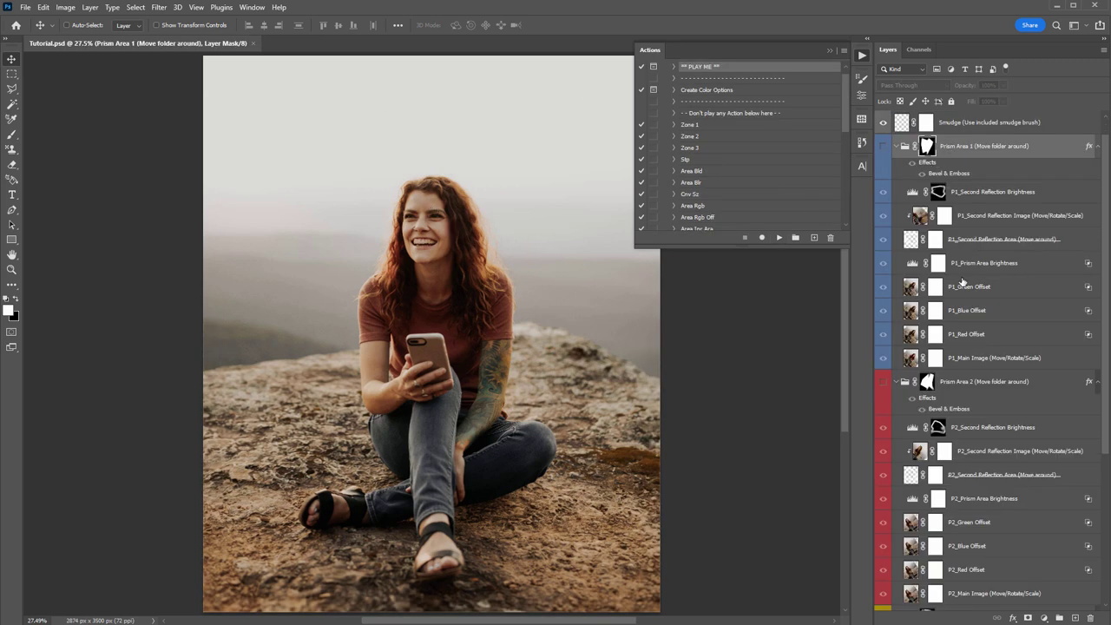
Hide the actions list, review the generated layers, and collapse all three Prism Area groups
{"action": "scroll", "coordinate": [958, 429], "scroll_direction": "down", "scroll_amount": 4}
{"action": "scroll", "coordinate": [958, 429], "scroll_direction": "up", "scroll_amount": 4}
{"action": "left_click", "coordinate": [832, 54]}
{"action": "scroll", "coordinate": [949, 155], "scroll_direction": "down", "scroll_amount": 5}
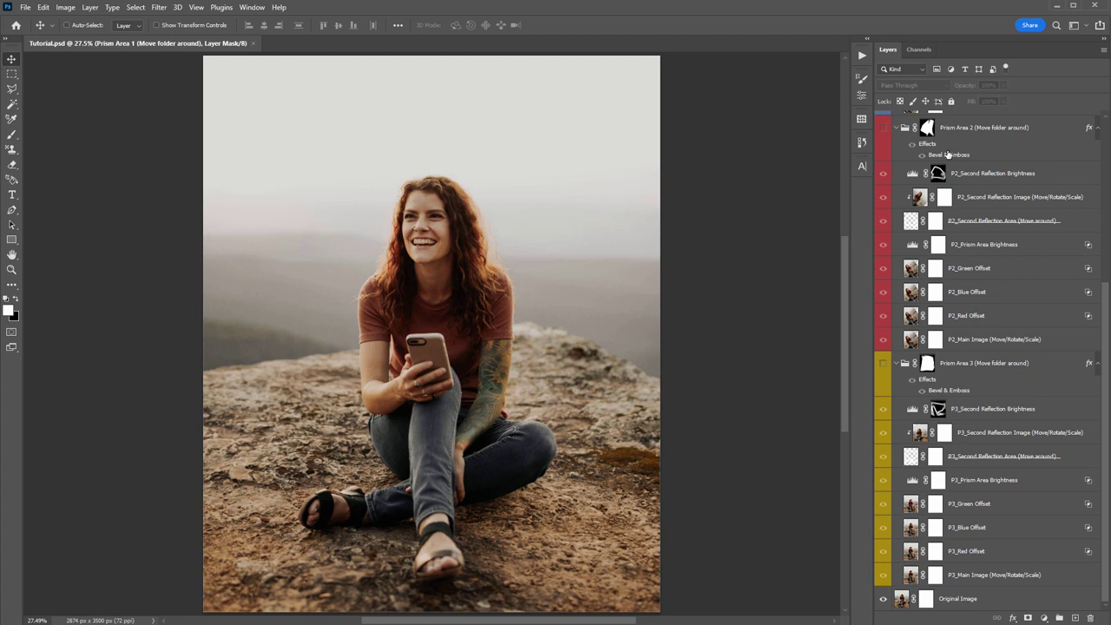
{"action": "scroll", "coordinate": [937, 182], "scroll_direction": "up", "scroll_amount": 5}
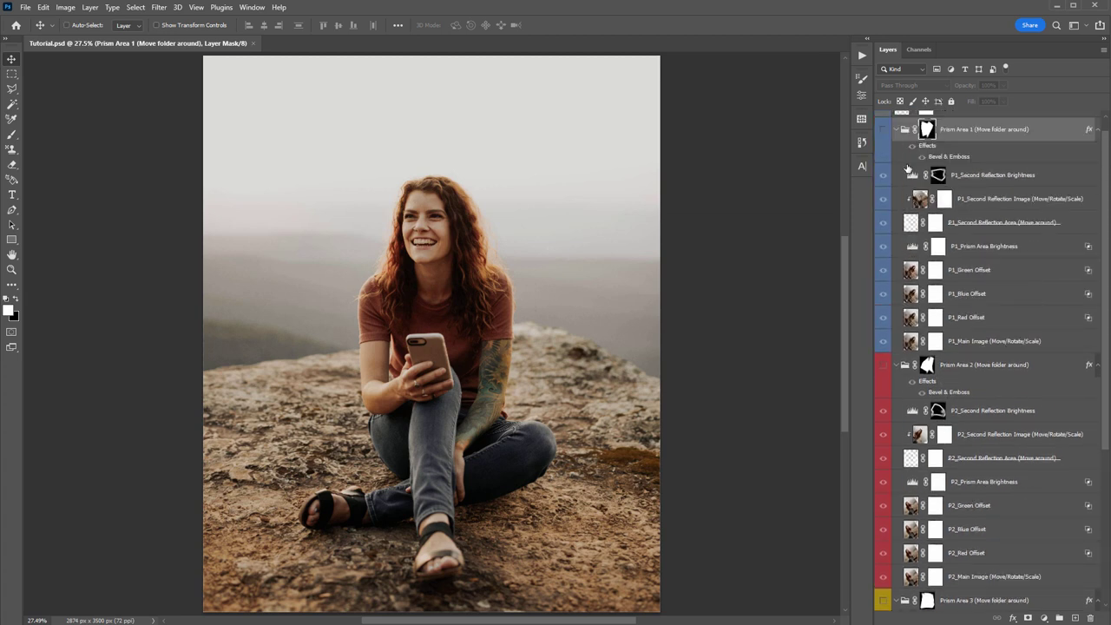
{"action": "scroll", "coordinate": [907, 167], "scroll_direction": "up", "scroll_amount": 1}
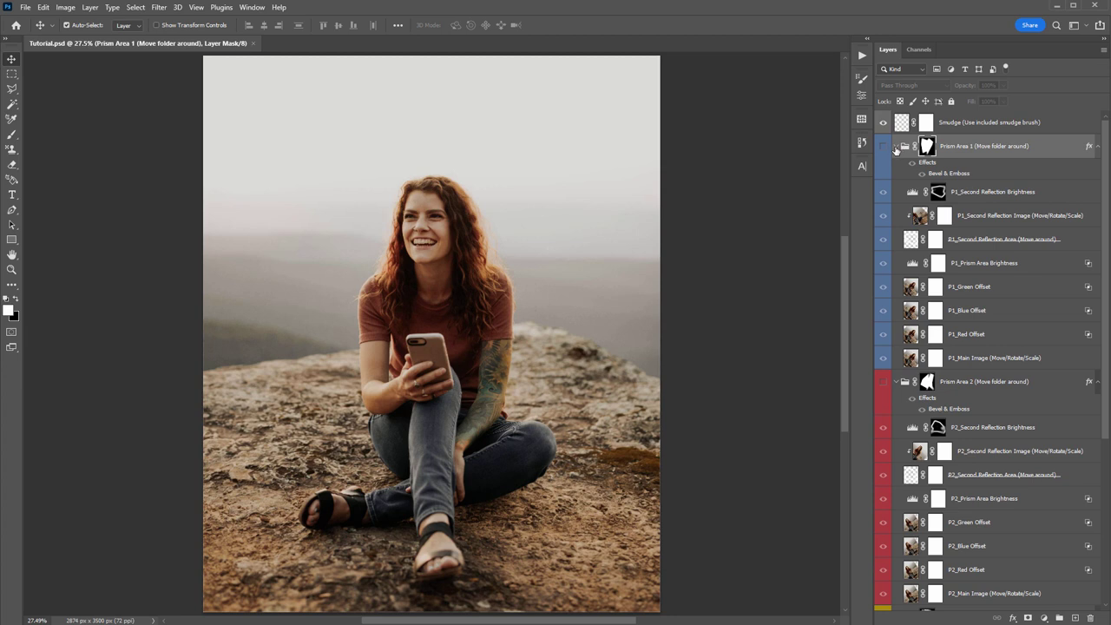
{"action": "left_click", "coordinate": [896, 146], "text": "alt"}
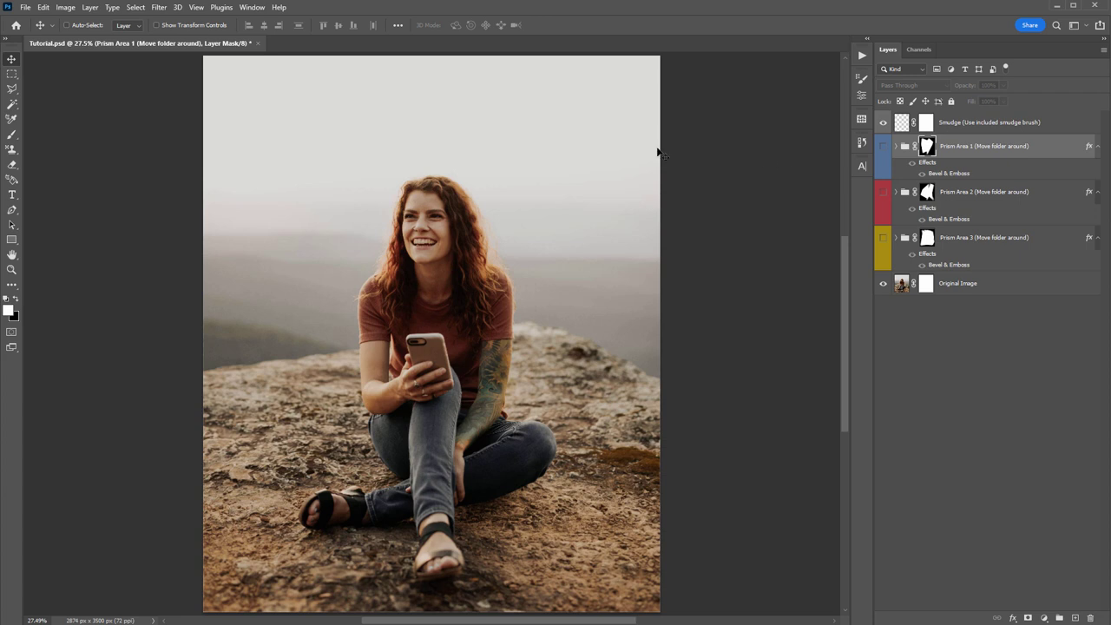
Make the Prism Area 3 group visible and move it to the right so it covers the photo's right half
{"action": "left_click", "coordinate": [978, 243]}
{"action": "left_click", "coordinate": [883, 237]}
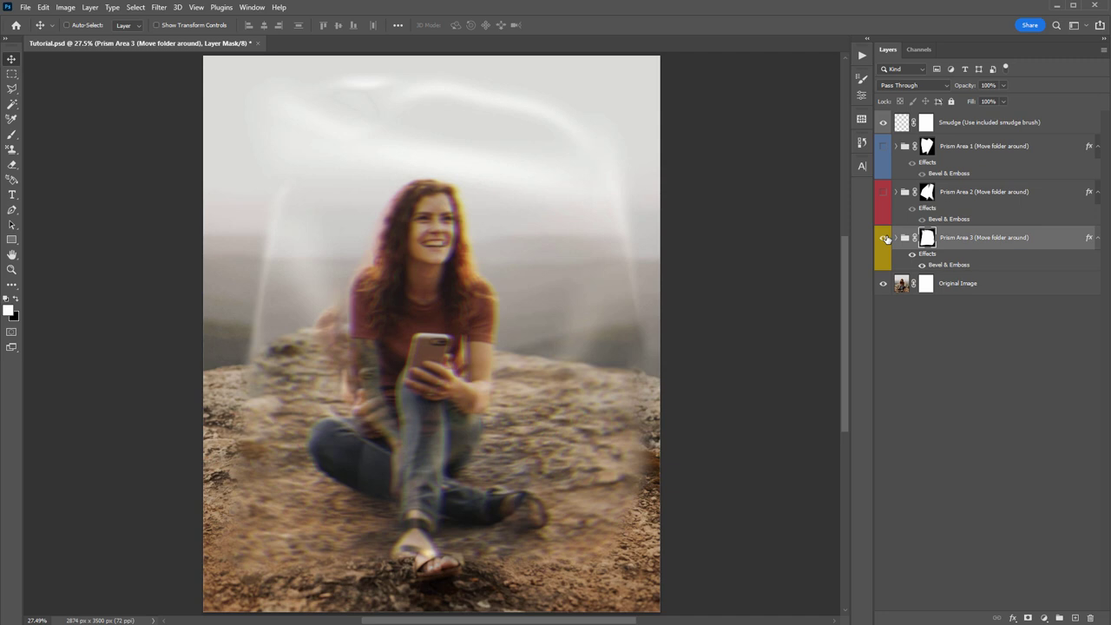
{"action": "left_click", "coordinate": [902, 239]}
{"action": "left_click_drag", "start_coordinate": [438, 206], "coordinate": [660, 197]}
Expand the Prism Area 3 group and examine its layers alongside those of Prism Area 2
{"action": "left_click", "coordinate": [896, 236]}
{"action": "left_click", "coordinate": [1007, 283]}
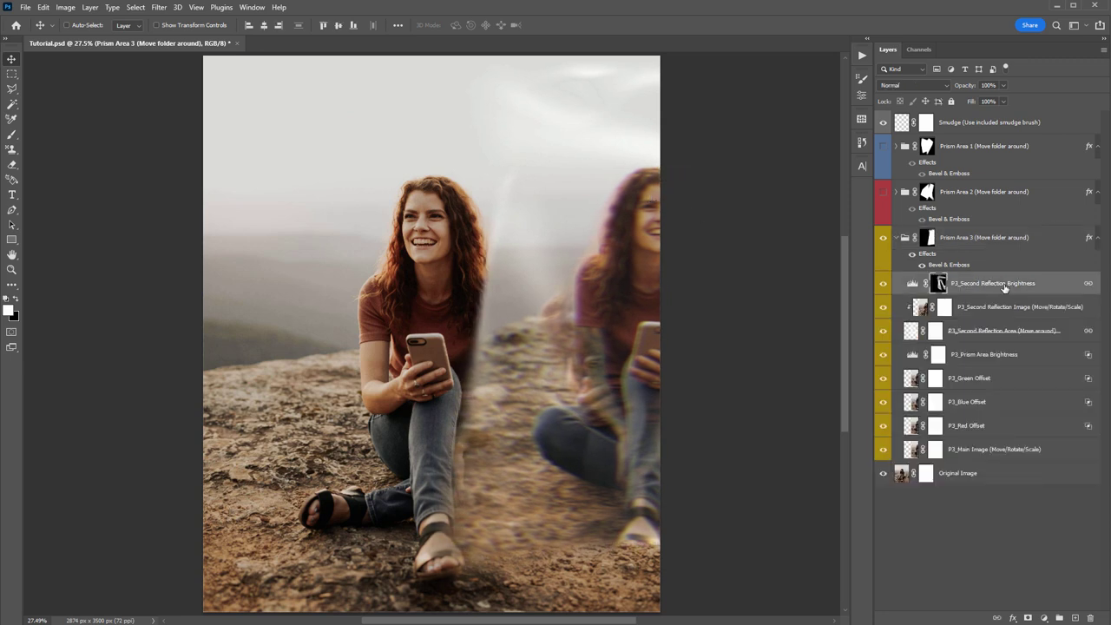
{"action": "left_click", "coordinate": [992, 449], "text": "shift"}
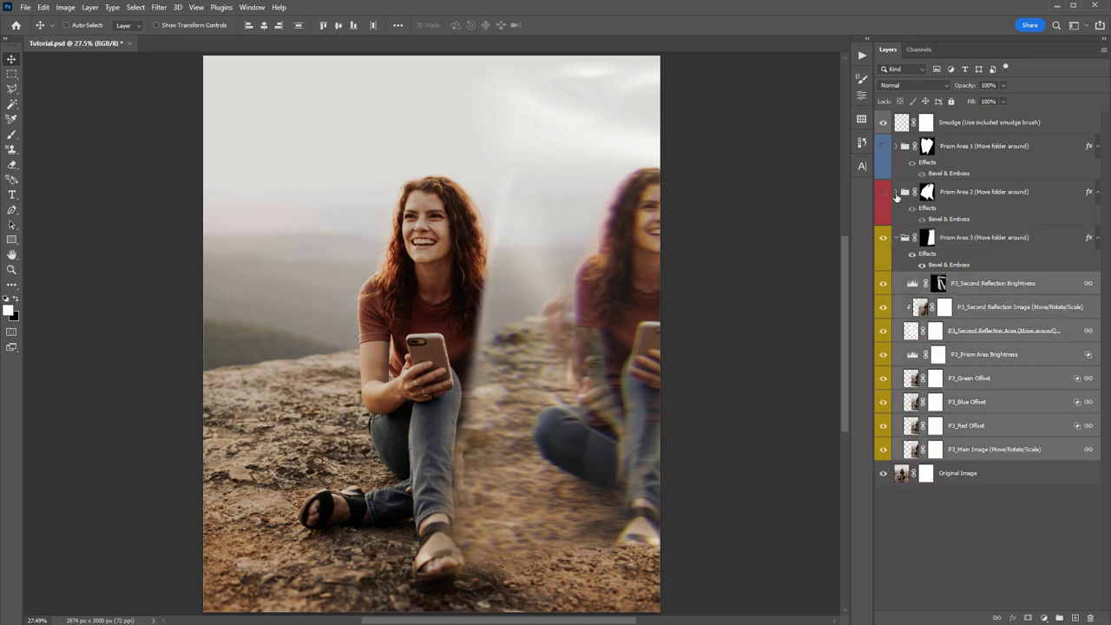
{"action": "left_click", "coordinate": [985, 288]}
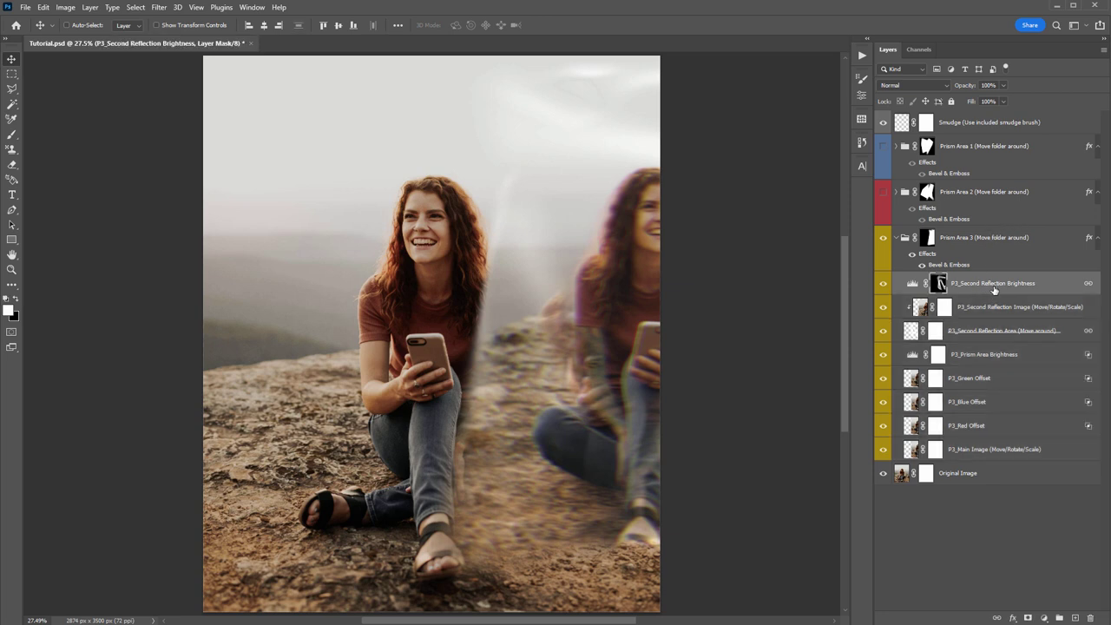
{"action": "left_click", "coordinate": [894, 192]}
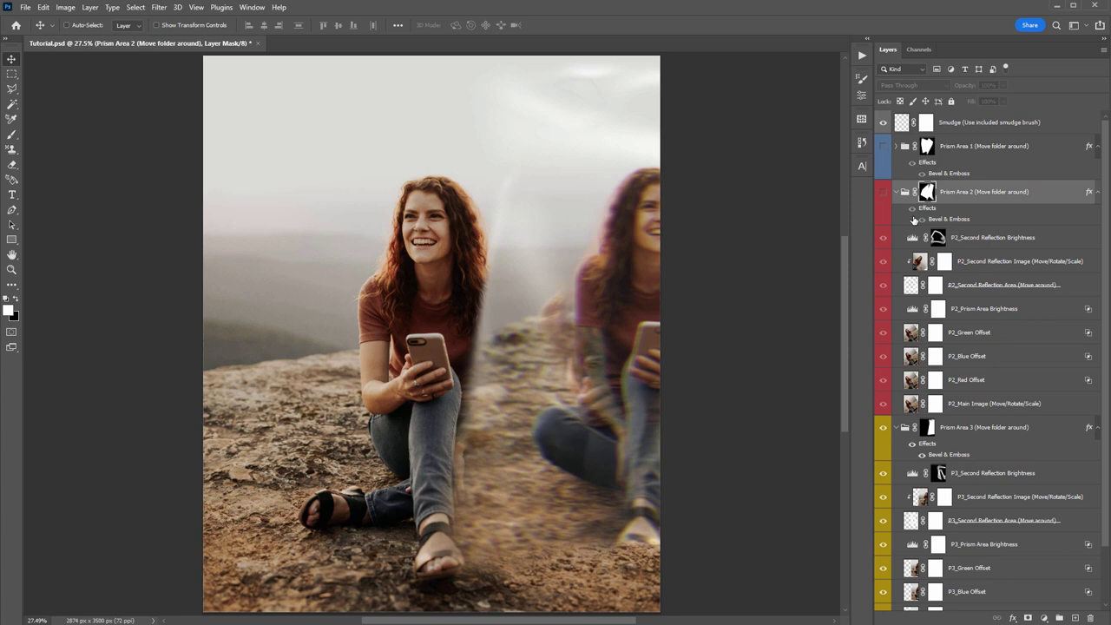
{"action": "left_click", "coordinate": [895, 192]}
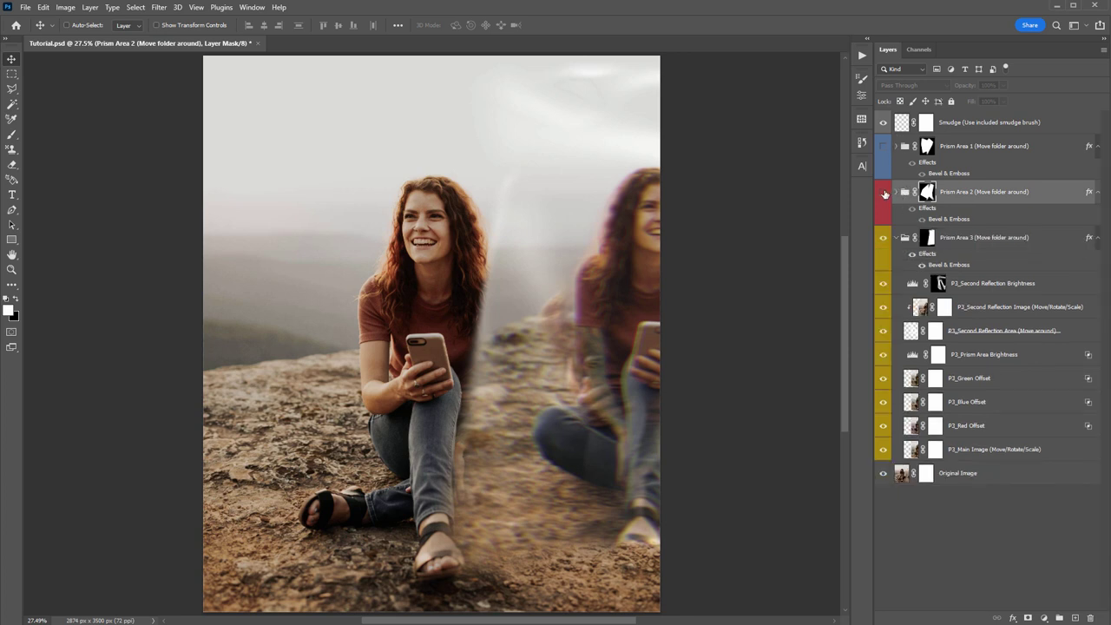
{"action": "left_click", "coordinate": [1024, 290]}
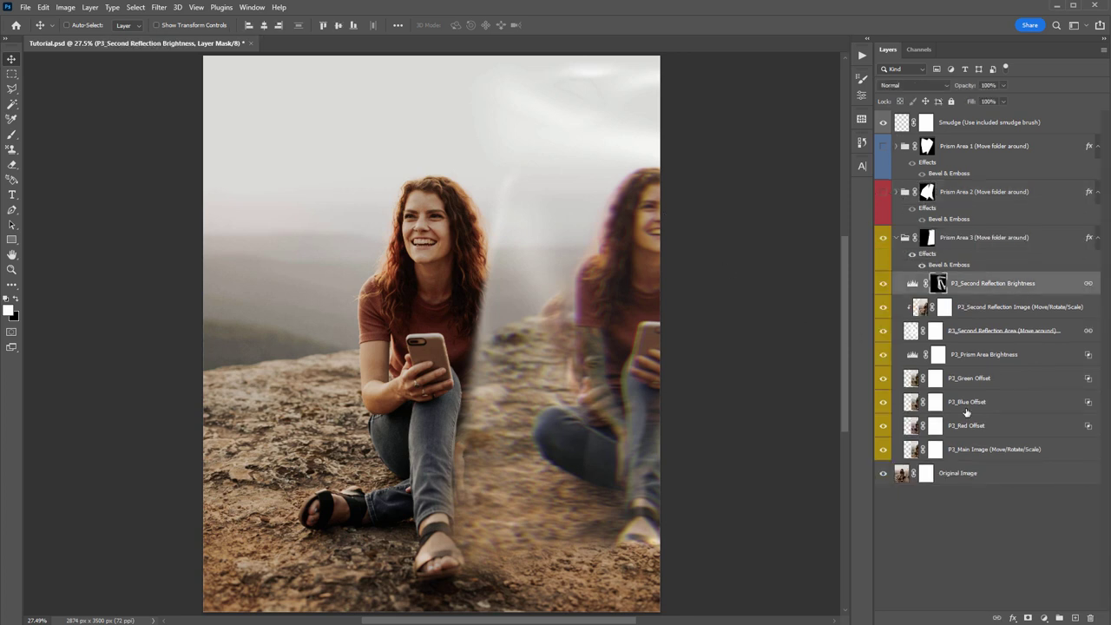
Move the P3_Main Image layer left so the reflected woman sits directly beside the original figure
{"action": "left_click", "coordinate": [984, 449]}
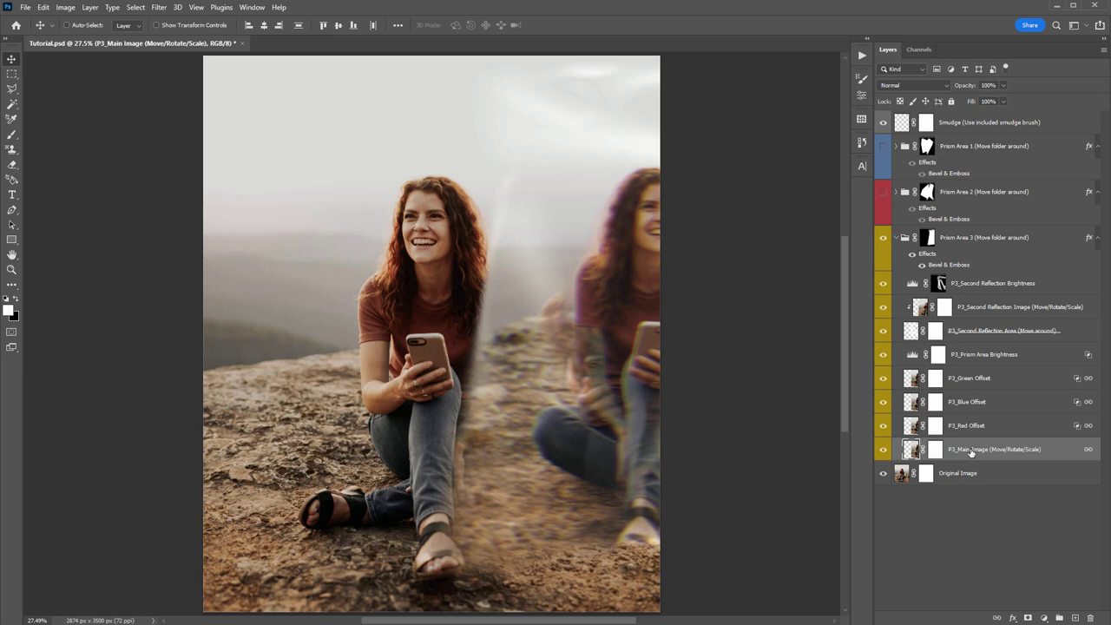
{"action": "left_click_drag", "start_coordinate": [781, 239], "coordinate": [631, 233]}
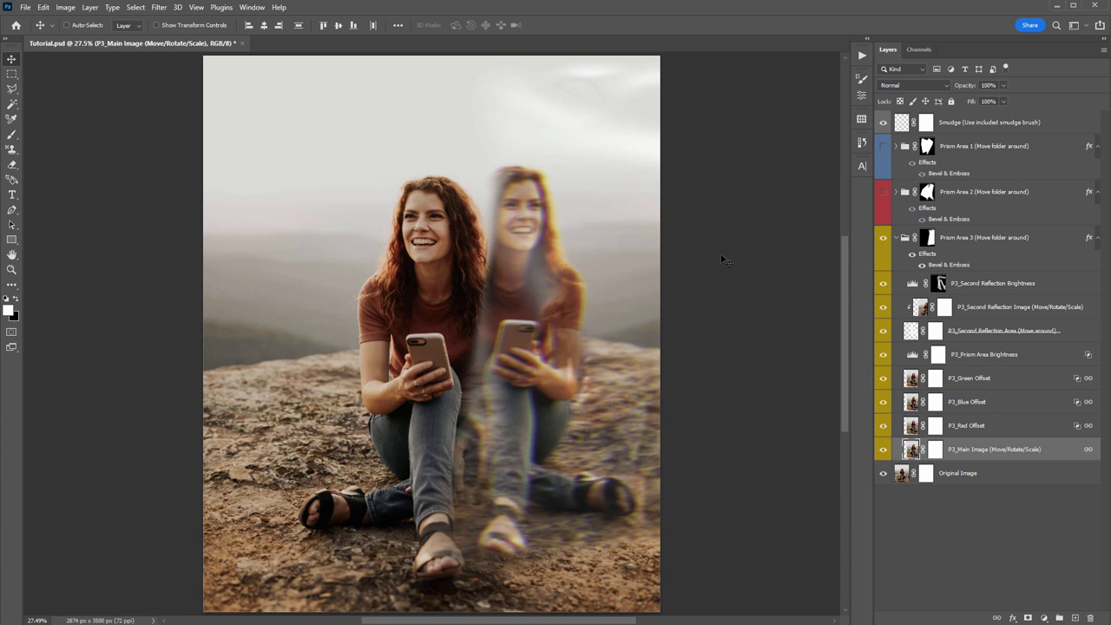
Move the P3_Second Reflection Image layer so a faint second face appears in the sky above and beside the reflected woman
{"action": "left_click", "coordinate": [989, 310]}
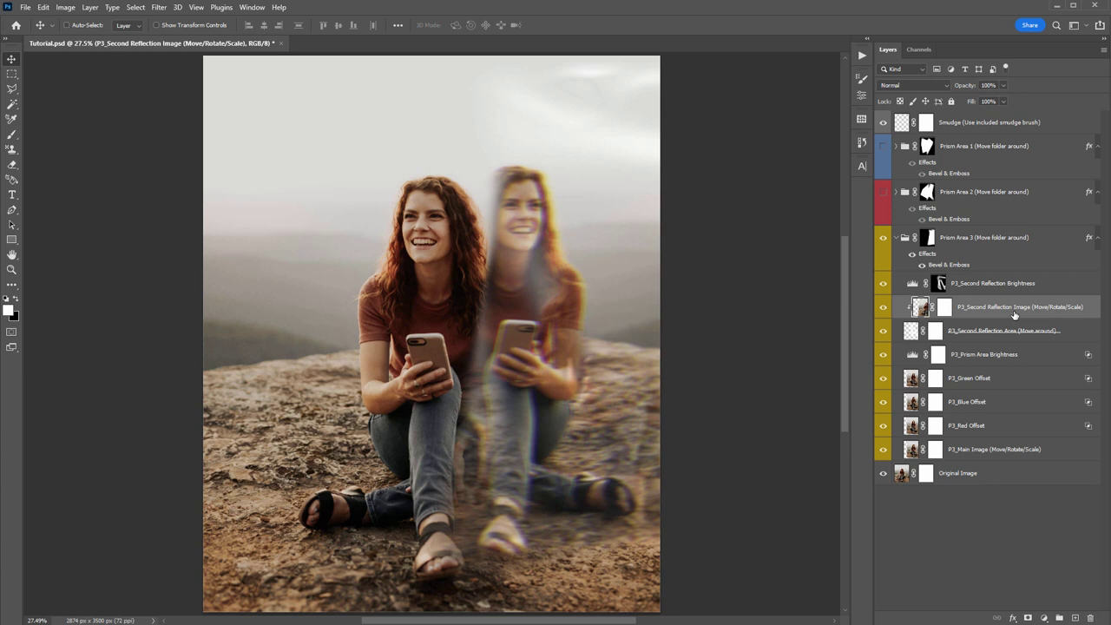
{"action": "left_click_drag", "start_coordinate": [636, 296], "coordinate": [578, 213]}
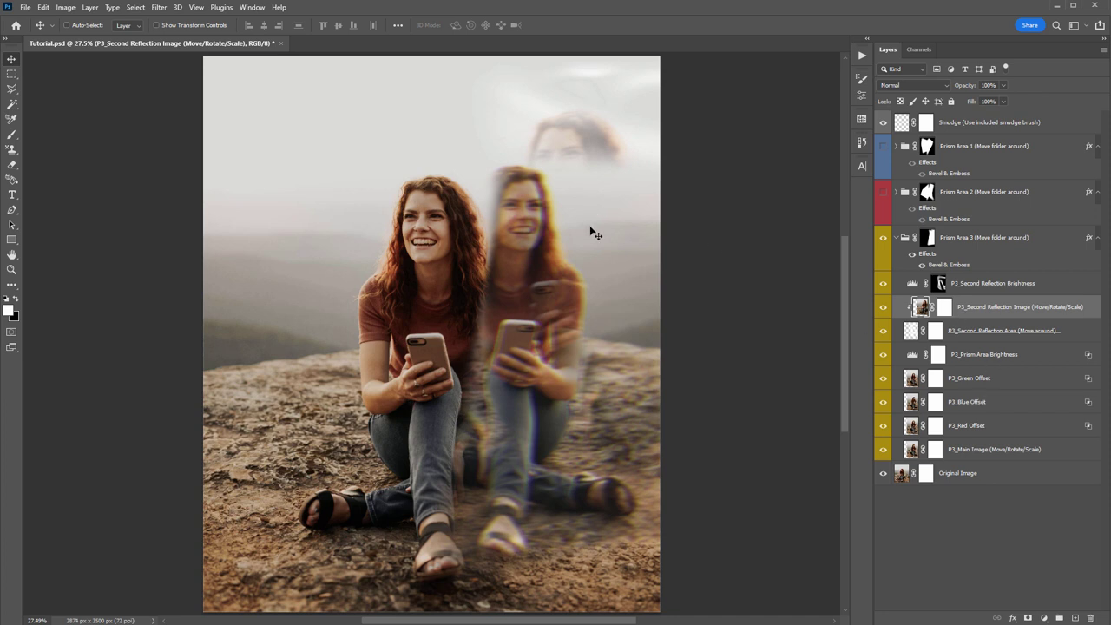
{"action": "left_click_drag", "start_coordinate": [587, 163], "coordinate": [567, 135]}
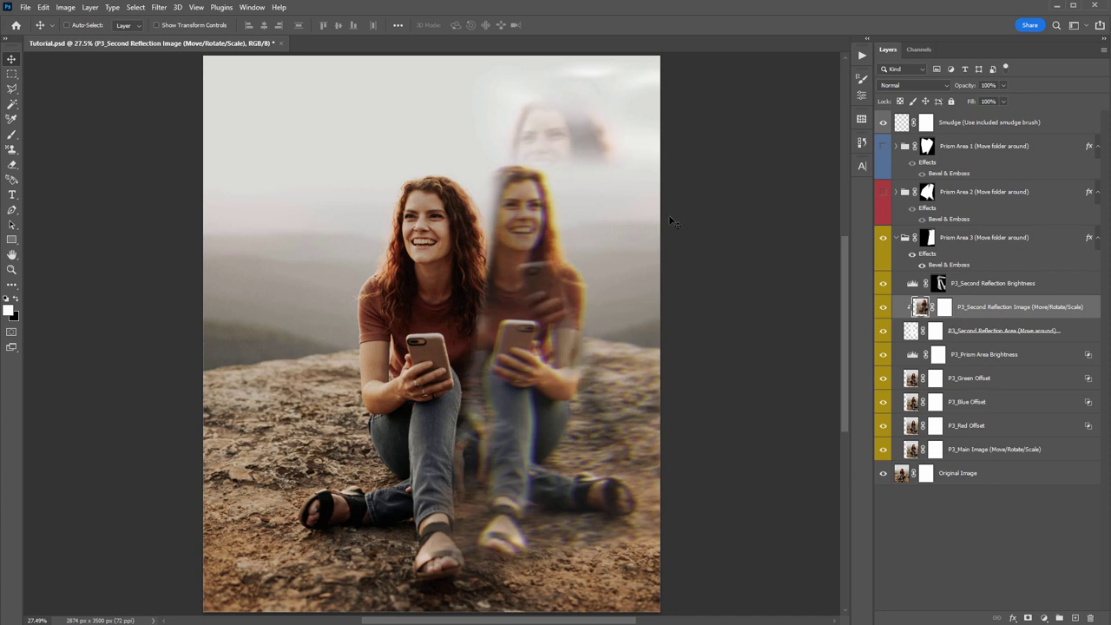
{"action": "mouse_move", "coordinate": [632, 177]}
{"action": "left_mouse_down"}
{"action": "mouse_move", "coordinate": [647, 195]}
{"action": "mouse_move", "coordinate": [640, 179]}
{"action": "left_mouse_up"}
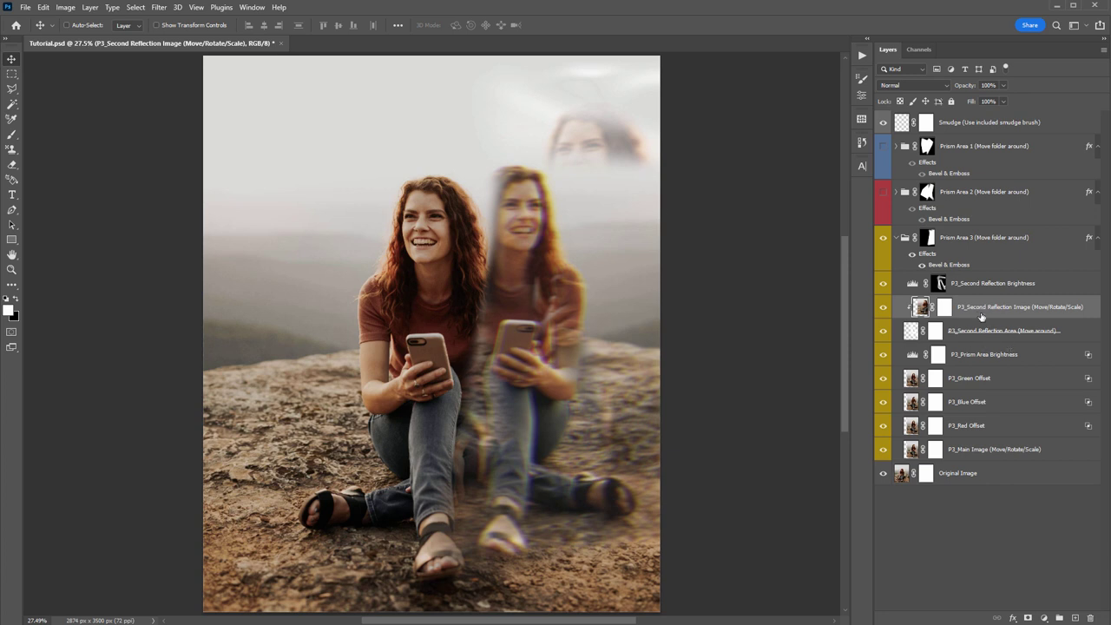
Move P3_Second Reflection Area about 680 px down and P3_Second Reflection Image with it, beside the reflected woman's head, and save the document
{"action": "left_click", "coordinate": [986, 332]}
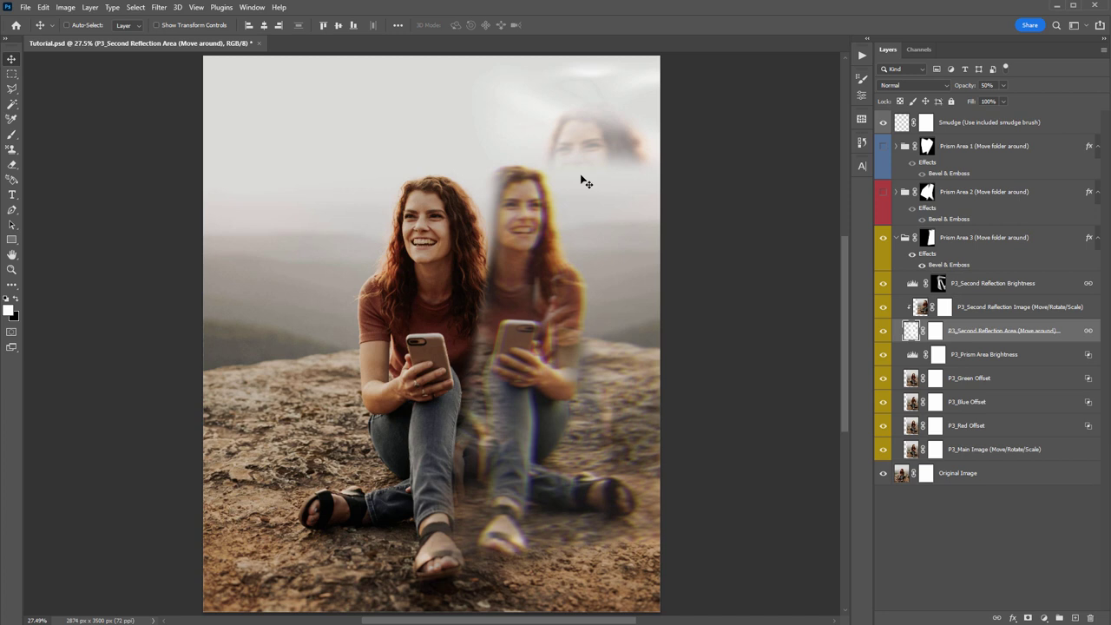
{"action": "left_click_drag", "start_coordinate": [581, 165], "coordinate": [600, 264]}
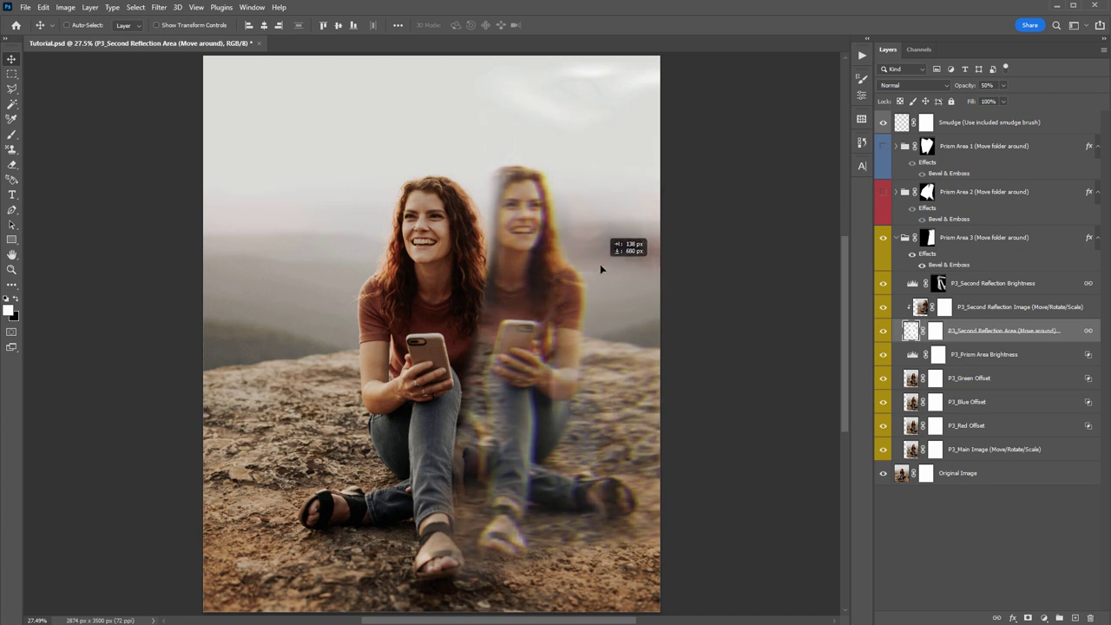
{"action": "left_click", "coordinate": [1015, 307]}
{"action": "left_click_drag", "start_coordinate": [667, 227], "coordinate": [673, 274]}
{"action": "key", "text": "ctrl+s"}
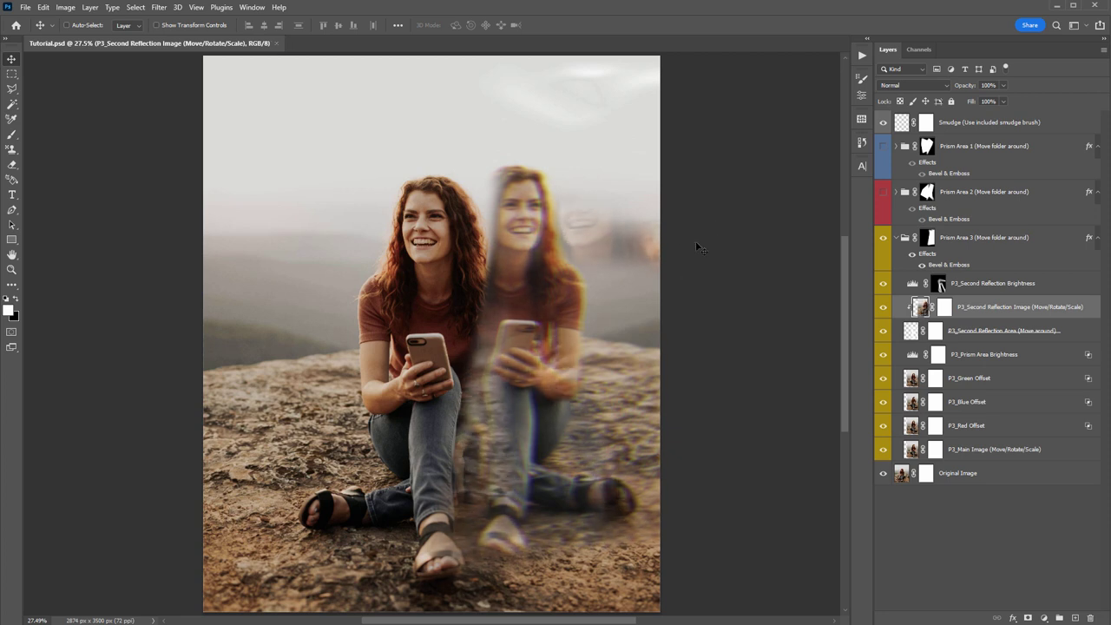
Try scaling the P3_Main Image layer up to about 128% with Free Transform
{"action": "left_click", "coordinate": [982, 453]}
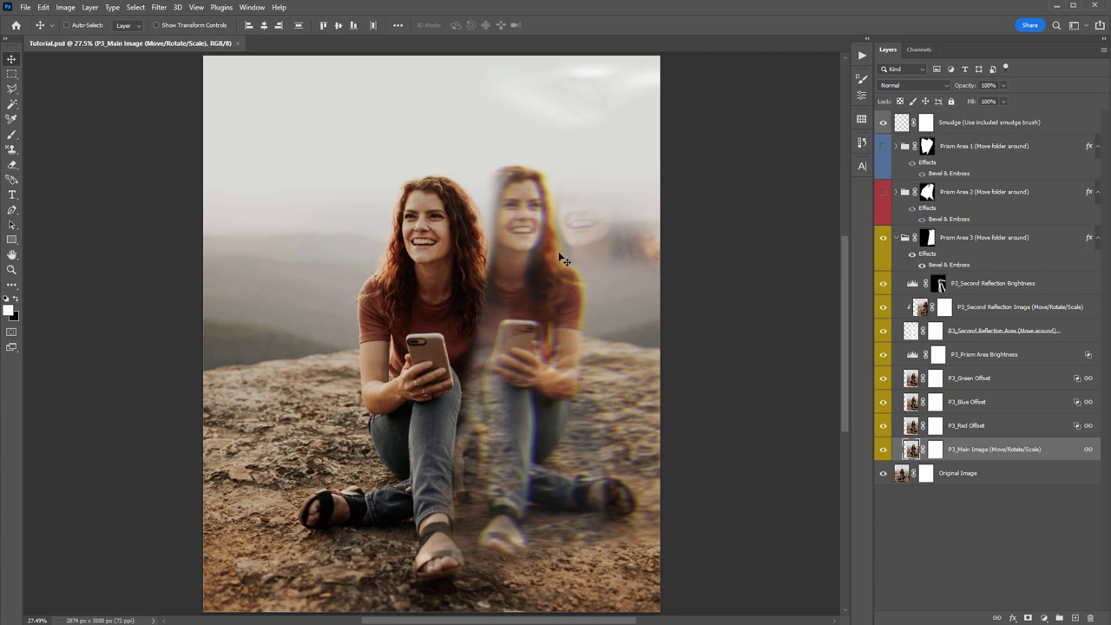
{"action": "key", "text": "ctrl+minus"}
{"action": "key", "text": "ctrl+minus"}
{"action": "key", "text": "ctrl+minus"}
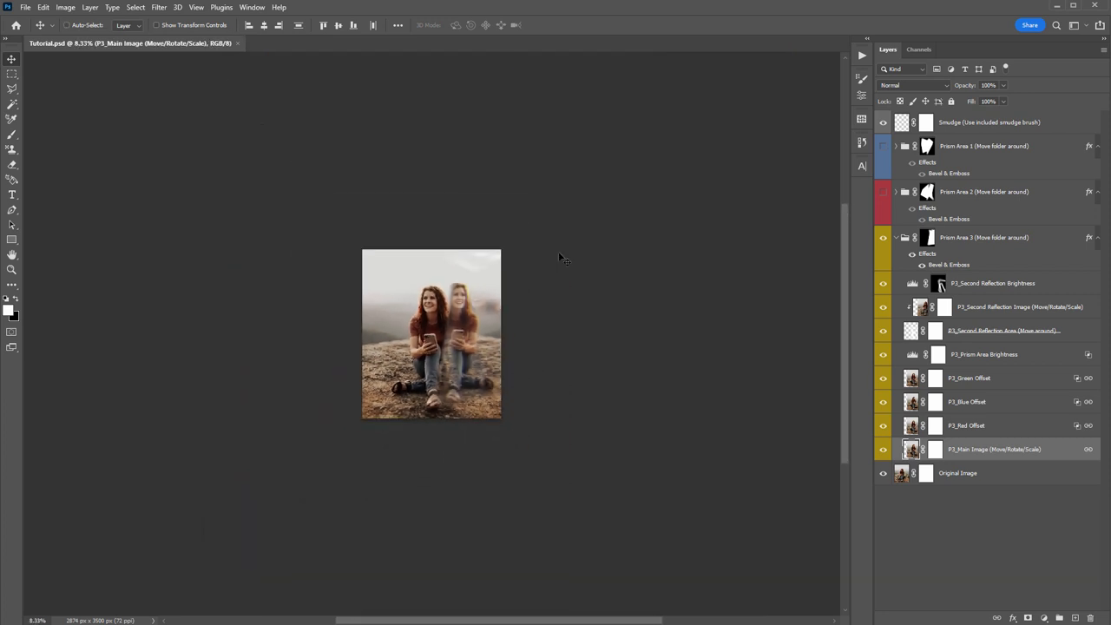
{"action": "key", "text": "ctrl+t"}
{"action": "left_click_drag", "start_coordinate": [541, 228], "coordinate": [565, 201]}
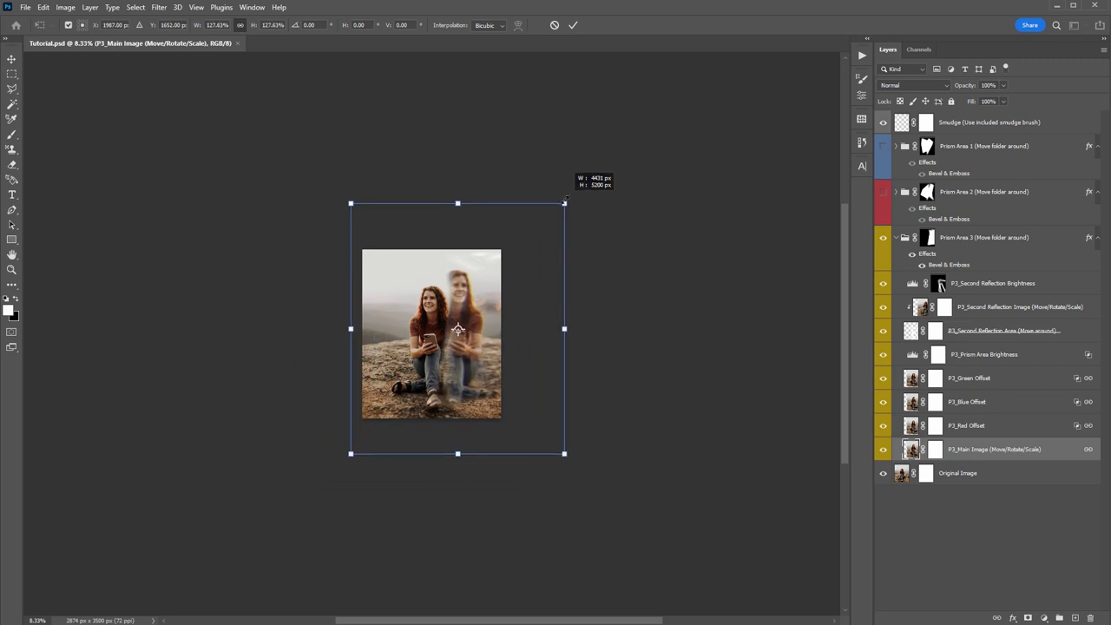
{"action": "key", "text": "Return"}
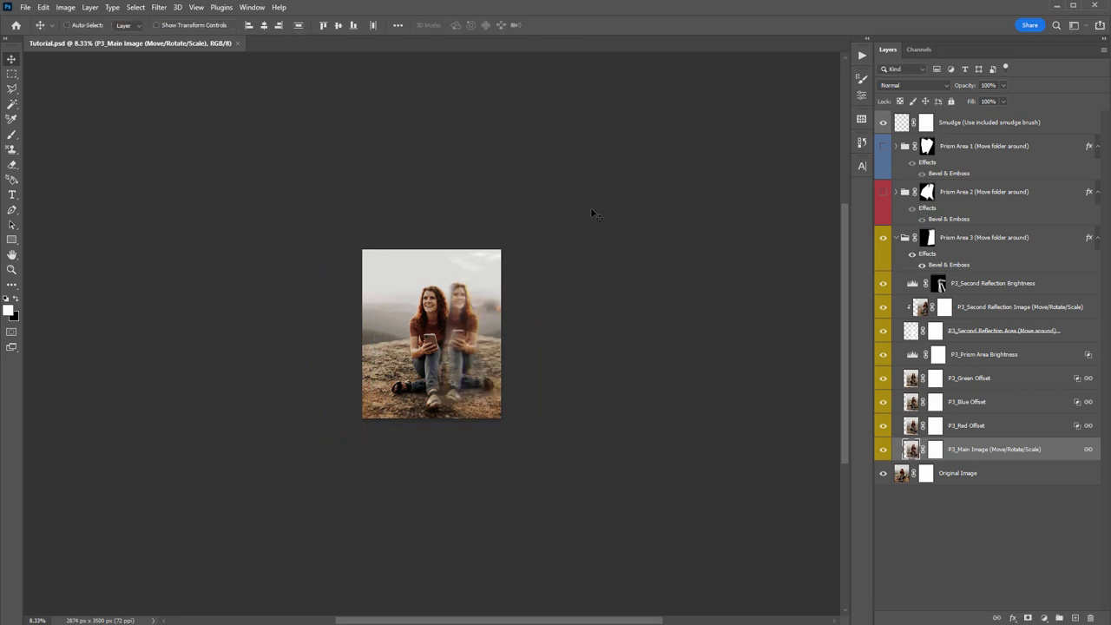
Check the available Transform options and try rotating the P3_Main Image layer clockwise by about 10 degrees
{"action": "left_click", "coordinate": [43, 6]}
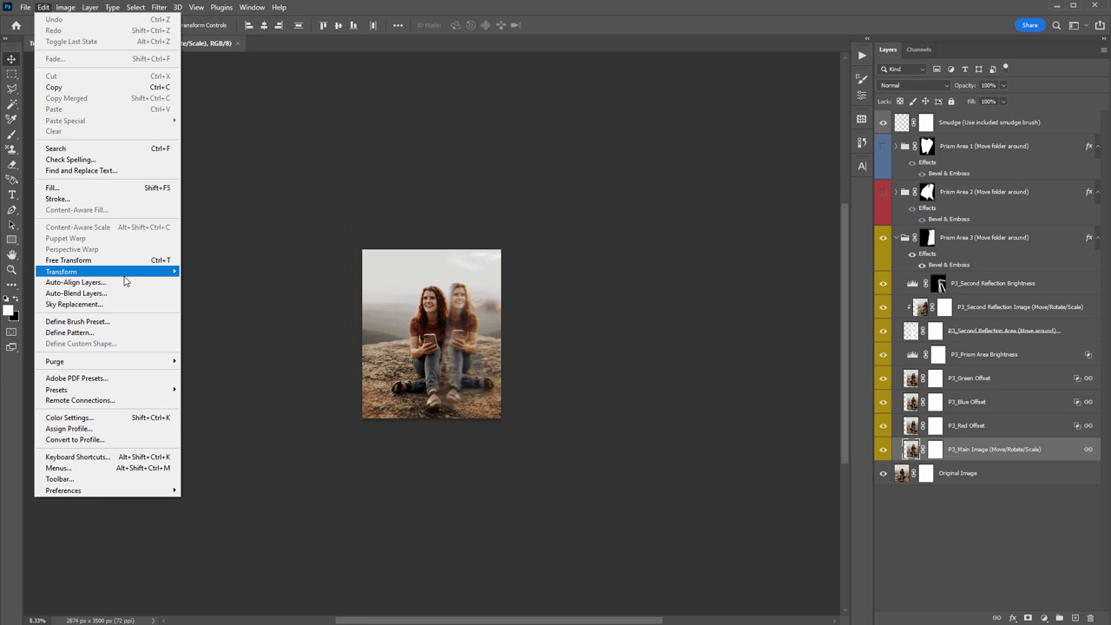
{"action": "mouse_move", "coordinate": [108, 274]}
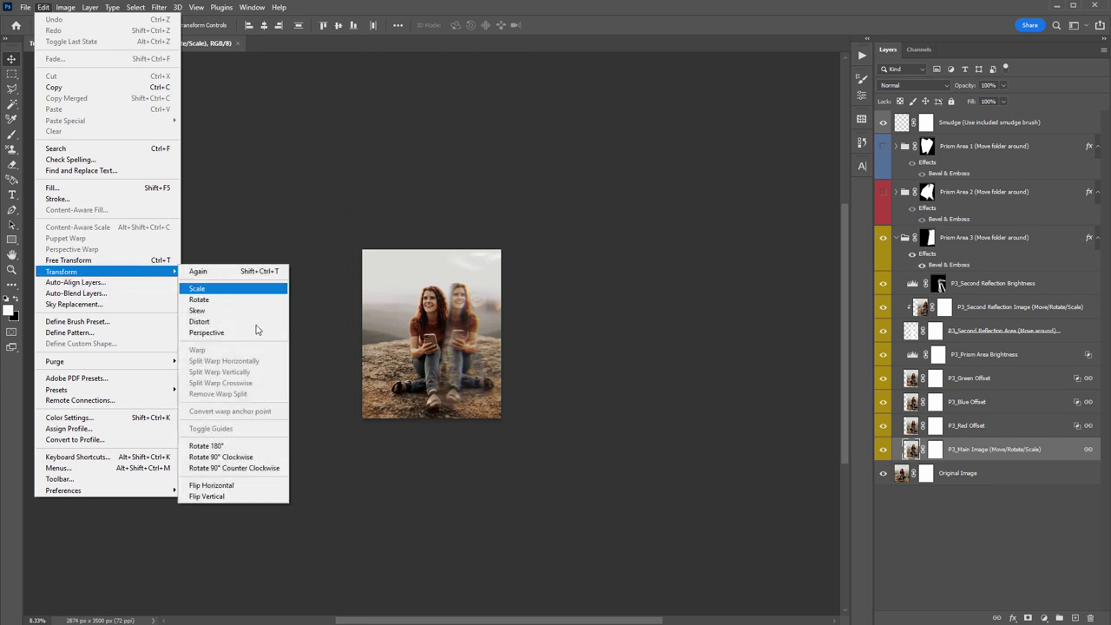
{"action": "left_click", "coordinate": [261, 483]}
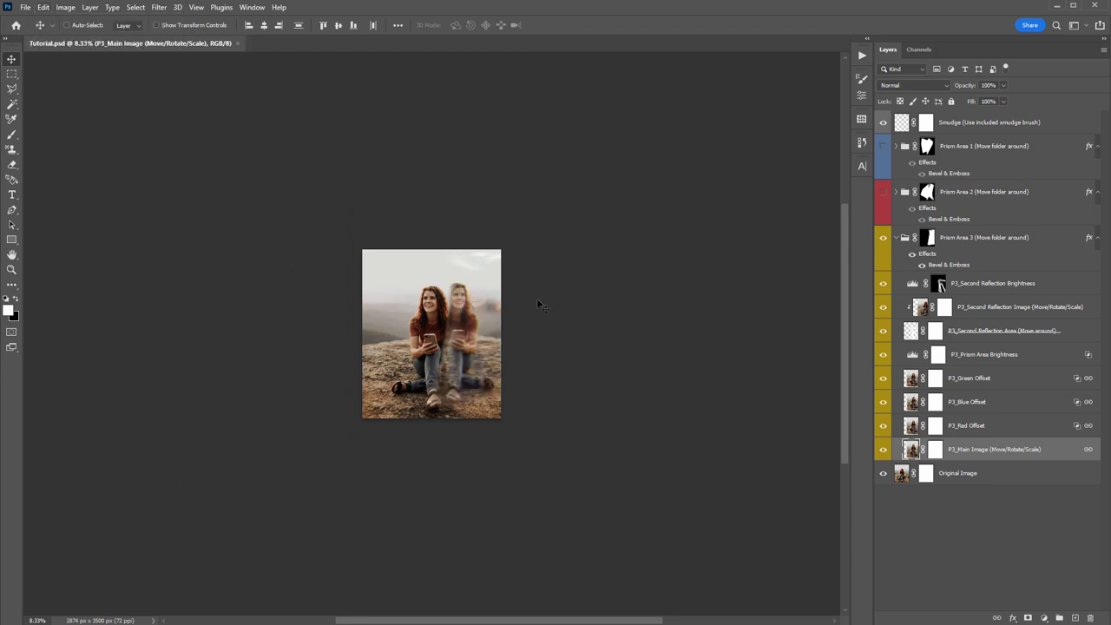
{"action": "key", "text": "ctrl+t"}
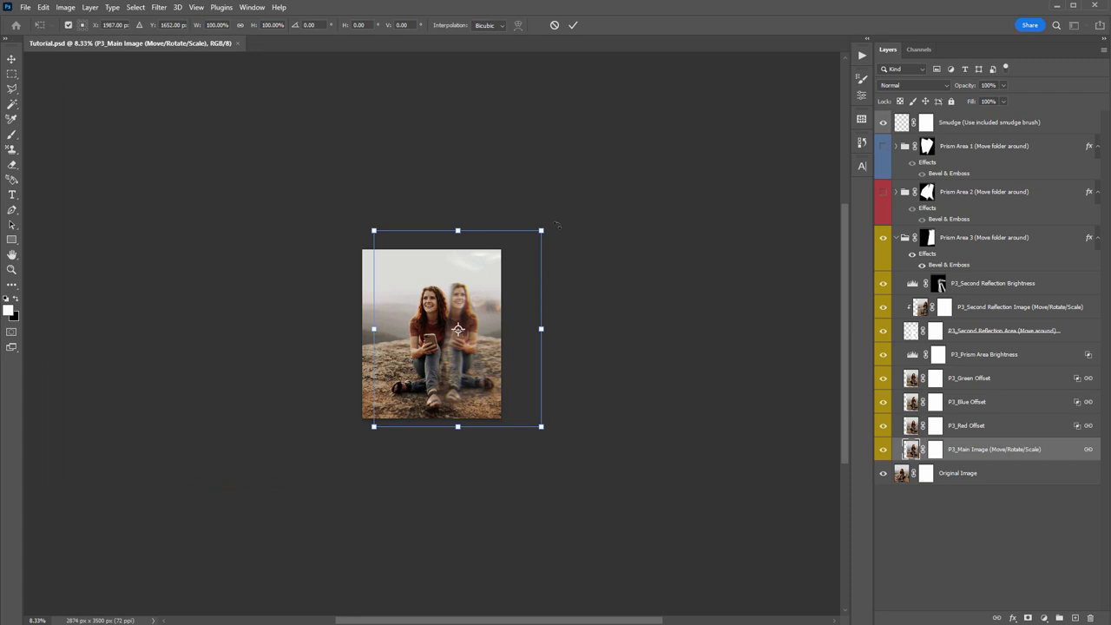
{"action": "left_click_drag", "start_coordinate": [558, 234], "coordinate": [571, 236]}
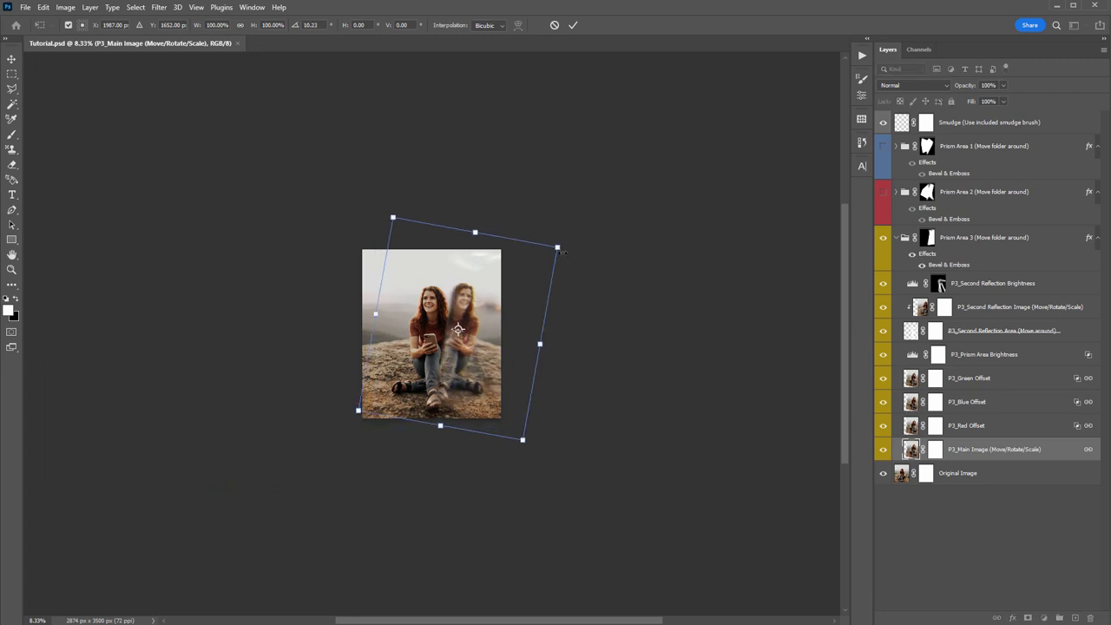
{"action": "key", "text": "Escape"}
{"action": "key", "text": "ctrl+0"}
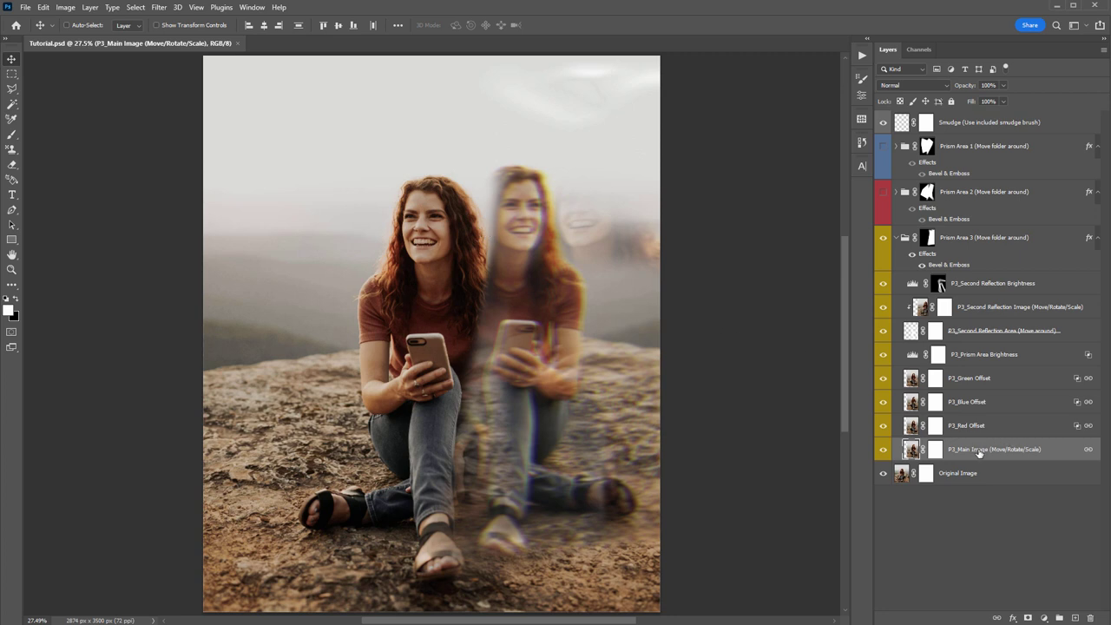
Examine the colour fringing on the reflected face by hiding and reshowing the P3_Green, P3_Blue and P3_Red Offset layers
{"action": "left_click", "coordinate": [1011, 380]}
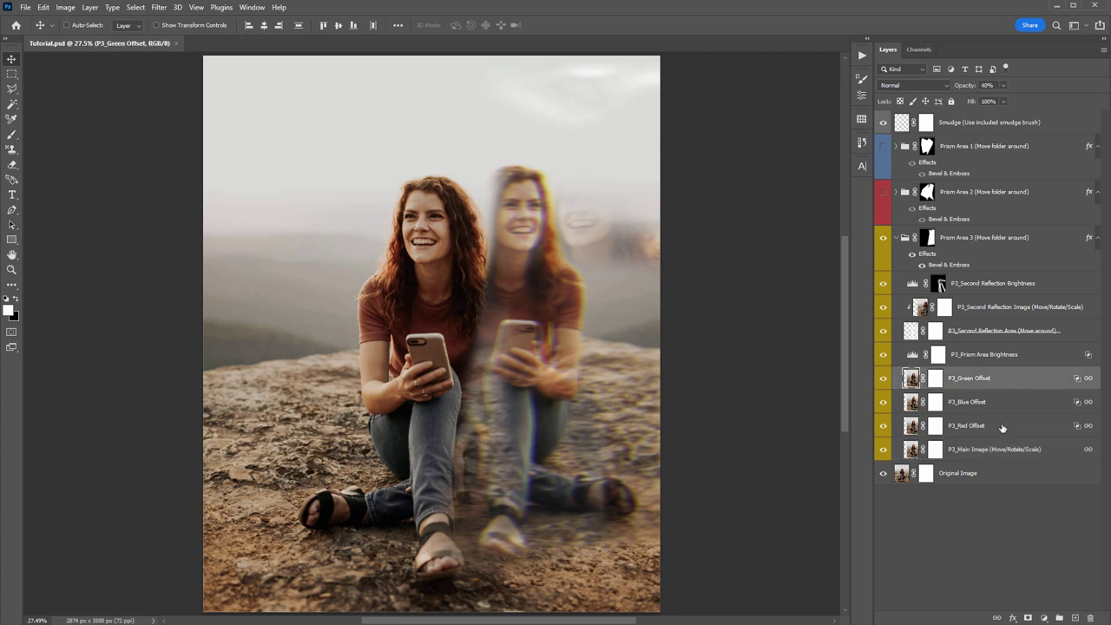
{"action": "left_click", "coordinate": [1001, 426], "text": "shift"}
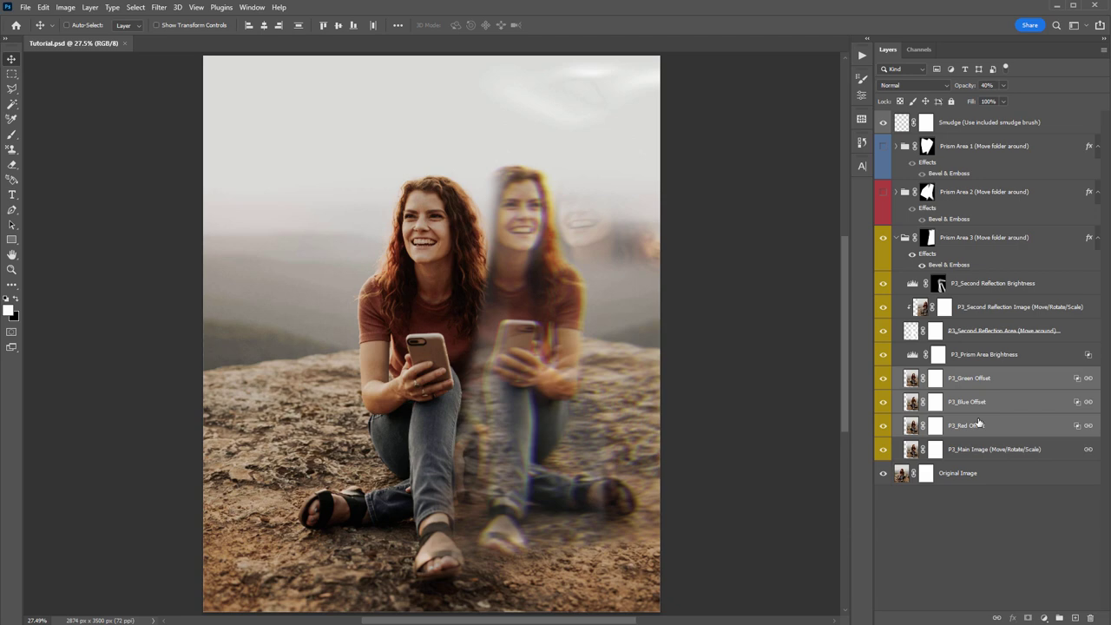
{"action": "left_click", "coordinate": [969, 425]}
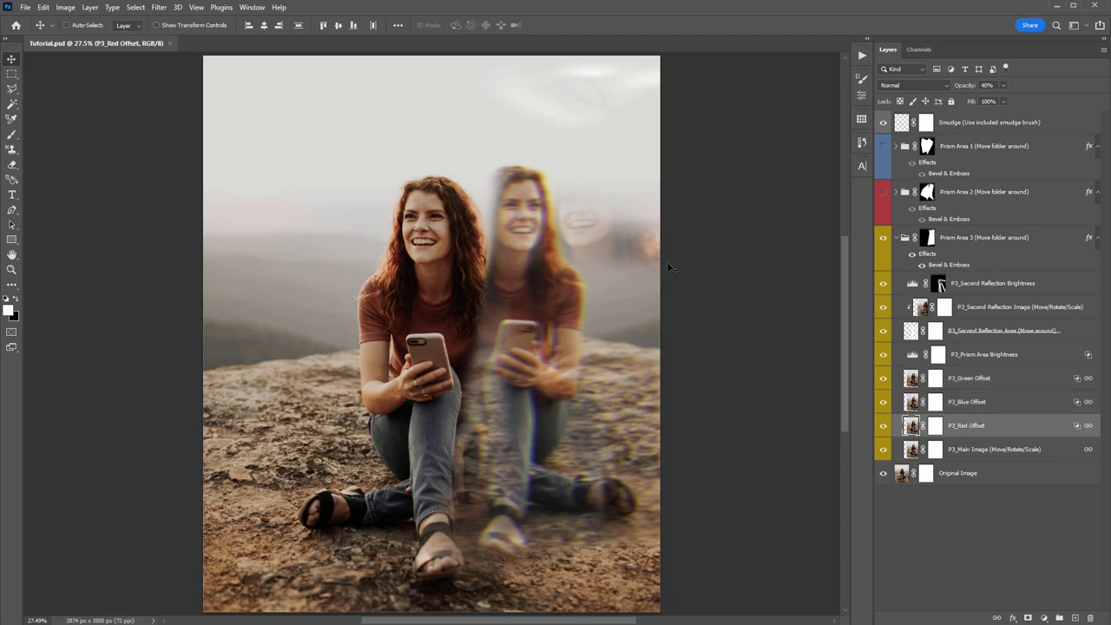
{"action": "key", "text": "z"}
{"action": "left_click_drag", "start_coordinate": [541, 191], "coordinate": [565, 171]}
{"action": "key", "text": "v"}
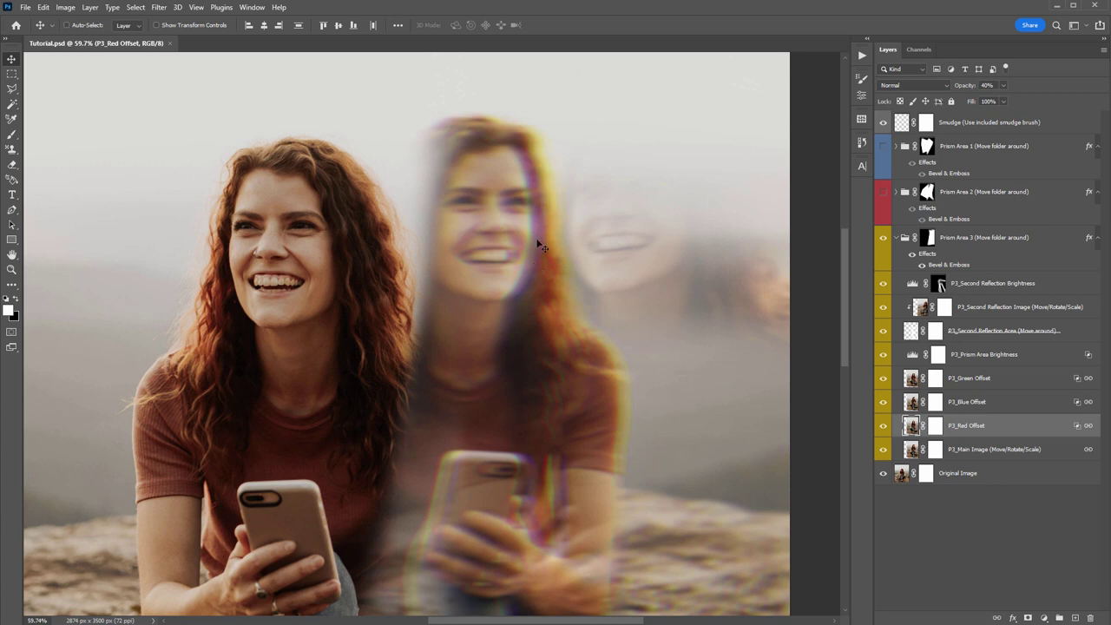
{"action": "left_click", "coordinate": [988, 377]}
{"action": "left_click", "coordinate": [983, 426], "text": "shift"}
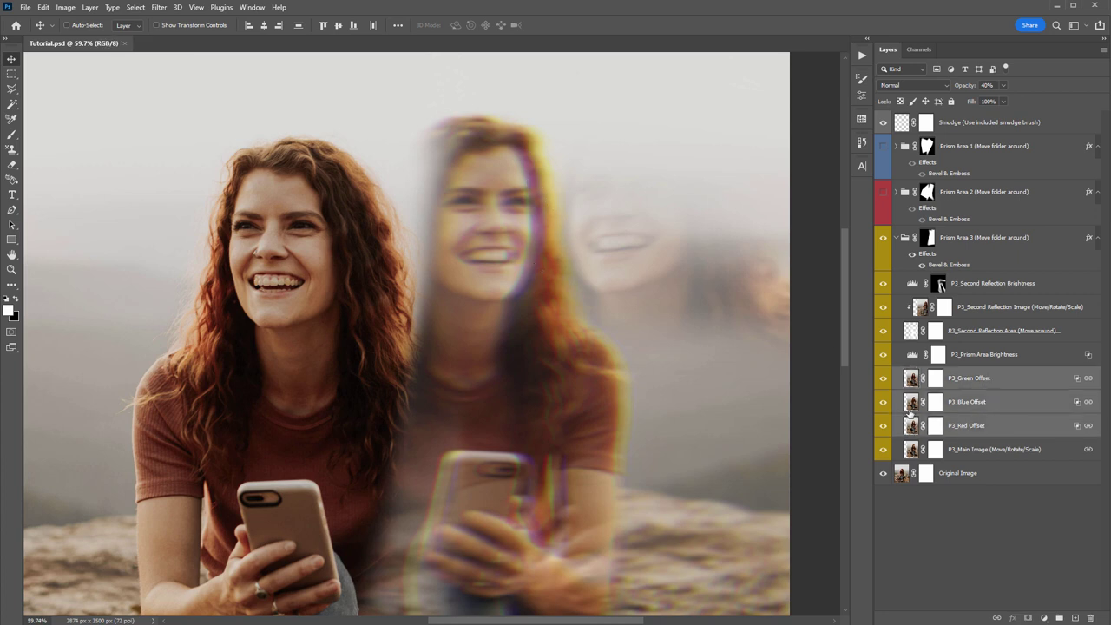
{"action": "left_click_drag", "start_coordinate": [883, 376], "coordinate": [883, 402]}
{"action": "key", "text": "ctrl+0"}
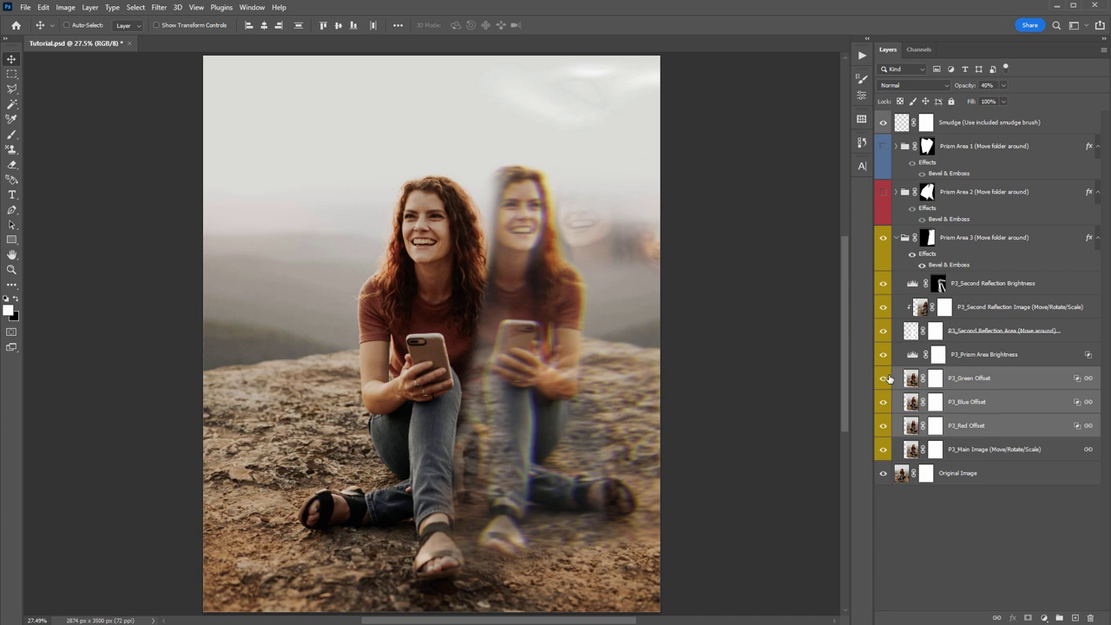
Nudge the P3_Main Image layer and its linked colour offset layers slightly upward
{"action": "left_click", "coordinate": [1009, 451]}
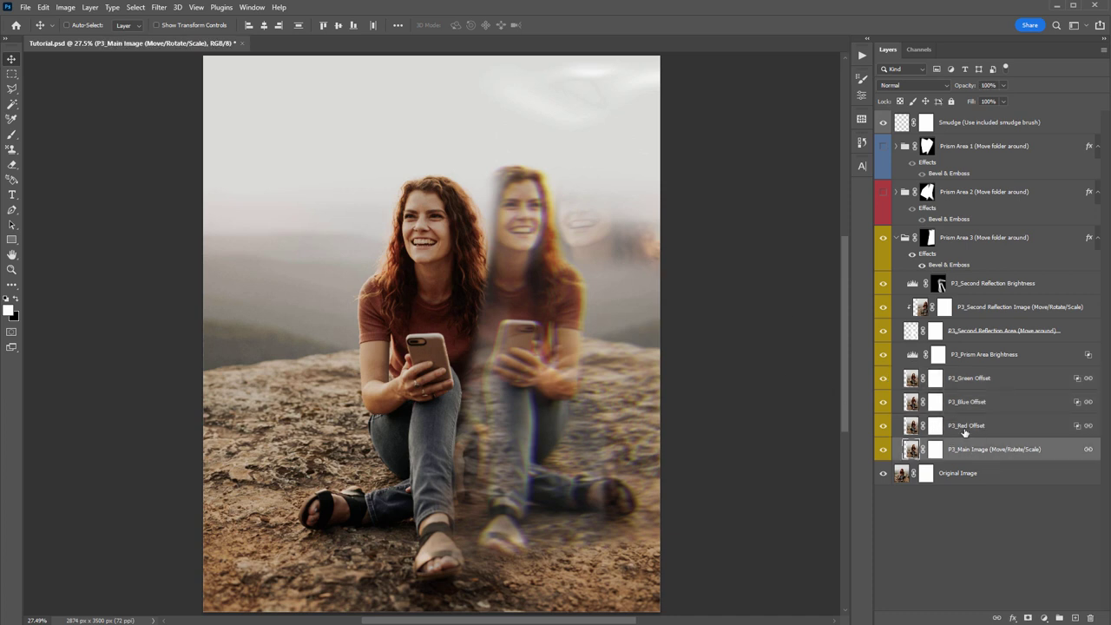
{"action": "mouse_move", "coordinate": [566, 285]}
{"action": "left_mouse_down"}
{"action": "mouse_move", "coordinate": [592, 294]}
{"action": "mouse_move", "coordinate": [581, 304]}
{"action": "mouse_move", "coordinate": [566, 279]}
{"action": "left_mouse_up"}
{"action": "key", "text": "z"}
{"action": "left_click_drag", "start_coordinate": [545, 208], "coordinate": [567, 222]}
{"action": "key", "text": "v"}
{"action": "key", "text": "shift+Up"}
{"action": "key", "text": "shift+Up"}
{"action": "key", "text": "shift+Up"}
{"action": "key", "text": "shift+Up"}
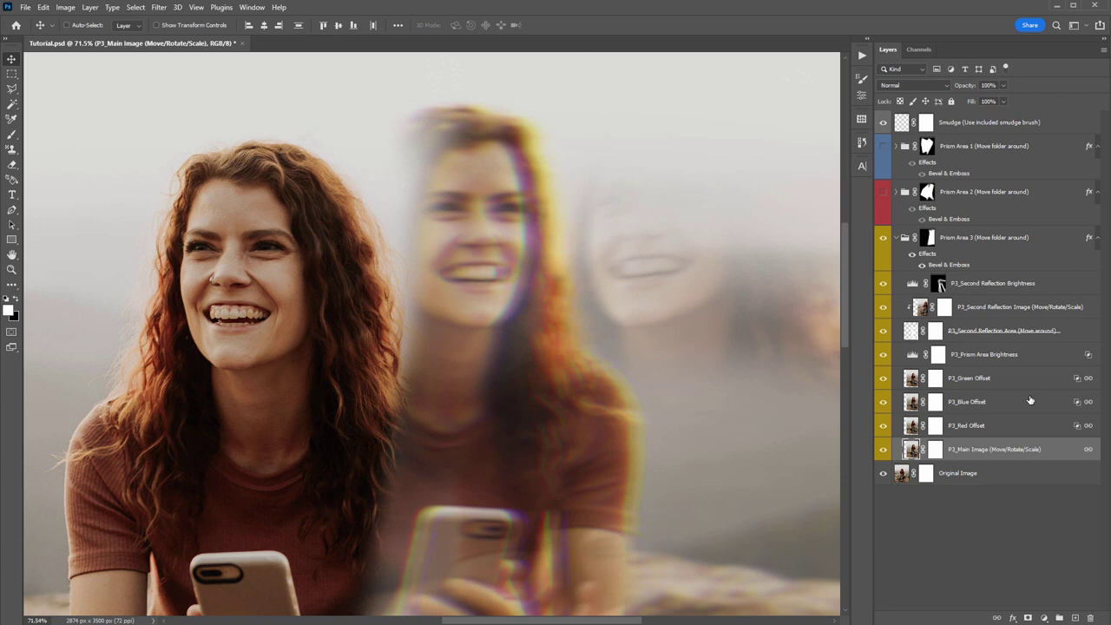
Unlink the P3_Main Image, P3_Red Offset, P3_Blue Offset and P3_Green Offset layers from each other
{"action": "left_click", "coordinate": [998, 387]}
{"action": "left_click", "coordinate": [969, 459]}
{"action": "left_click", "coordinate": [978, 382], "text": "shift"}
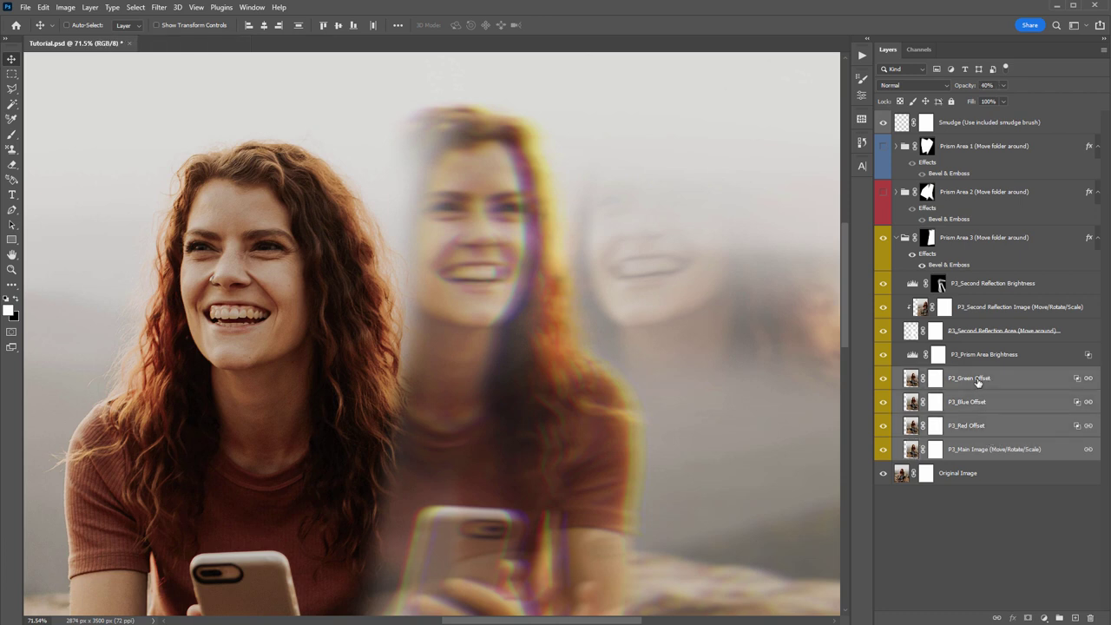
{"action": "right_click", "coordinate": [978, 382]}
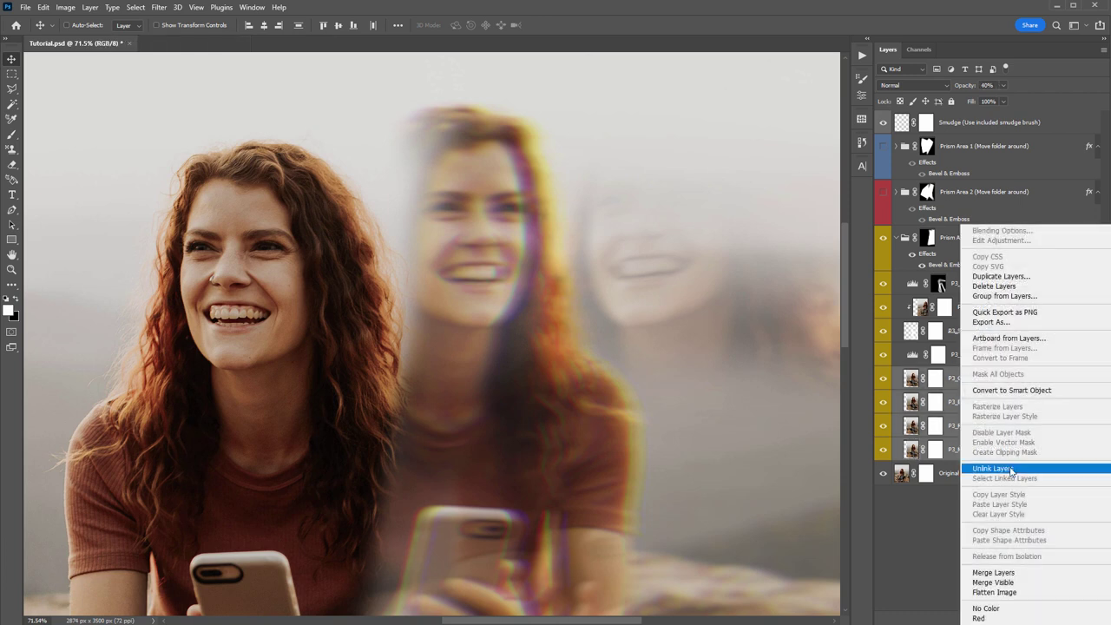
{"action": "left_click", "coordinate": [981, 467]}
Shift the P3_Green Offset layer slightly up and right, and the P3_Blue Offset layer slightly right to strengthen the colour fringes
{"action": "left_click", "coordinate": [986, 383]}
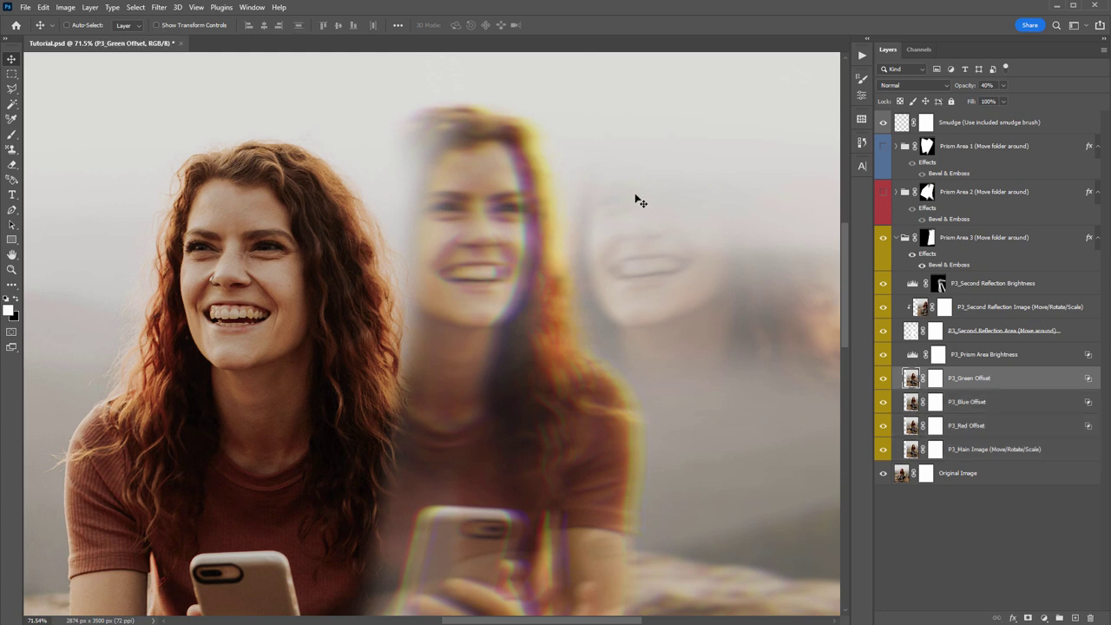
{"action": "left_click_drag", "start_coordinate": [627, 195], "coordinate": [632, 191]}
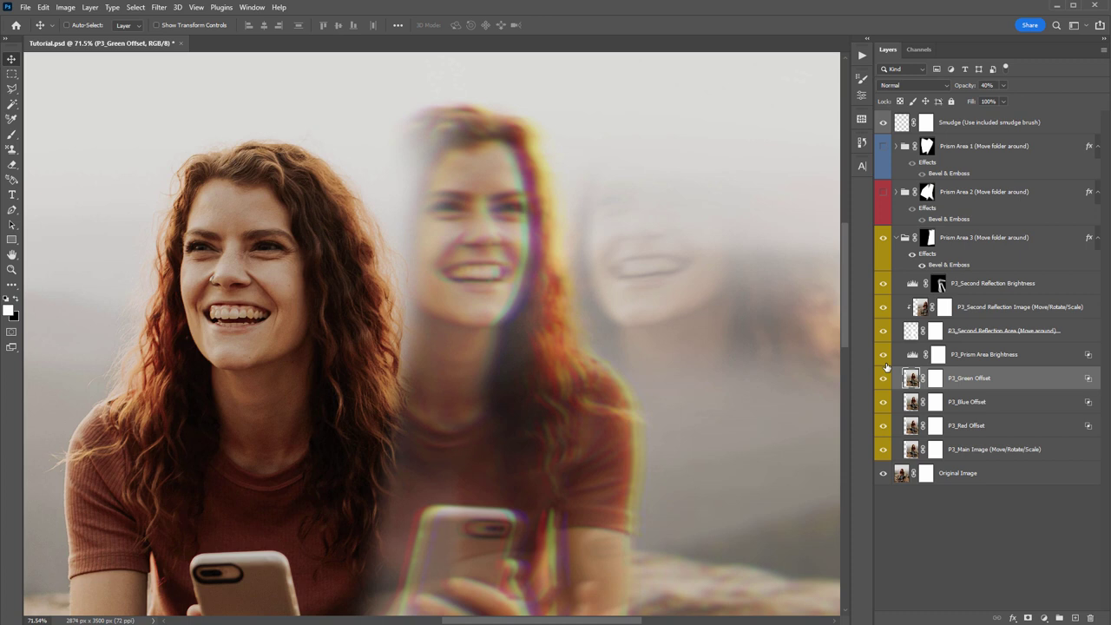
{"action": "left_click", "coordinate": [970, 402]}
{"action": "left_click_drag", "start_coordinate": [642, 254], "coordinate": [652, 252]}
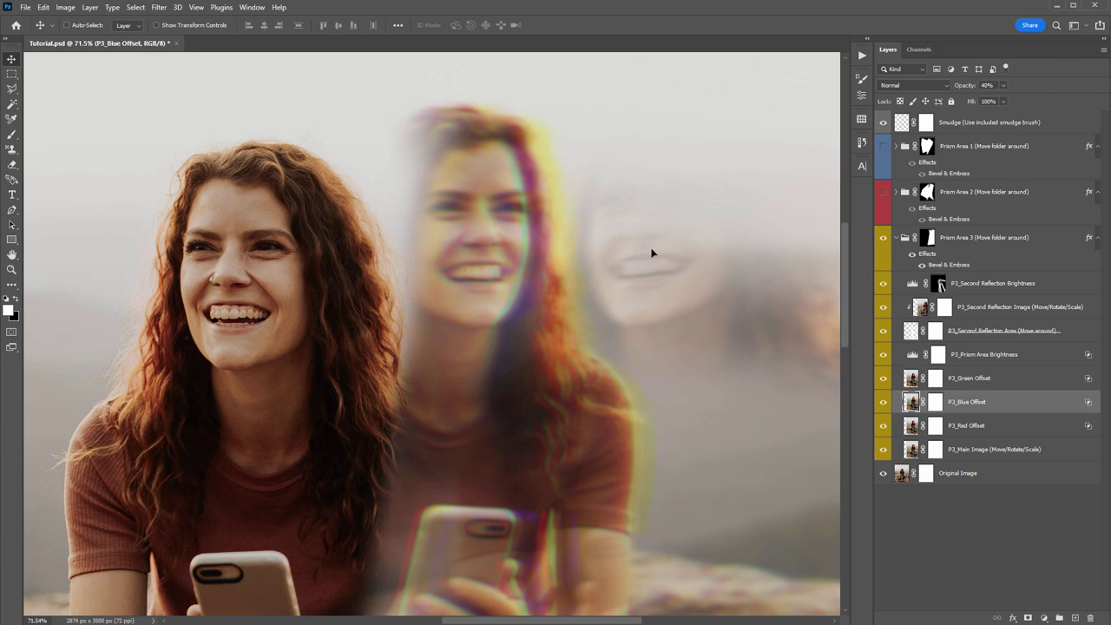
Link the P3_Main Image layer and the P3_Red, P3_Blue and P3_Green Offset layers together again
{"action": "left_click", "coordinate": [987, 449]}
{"action": "key", "text": "ctrl+0"}
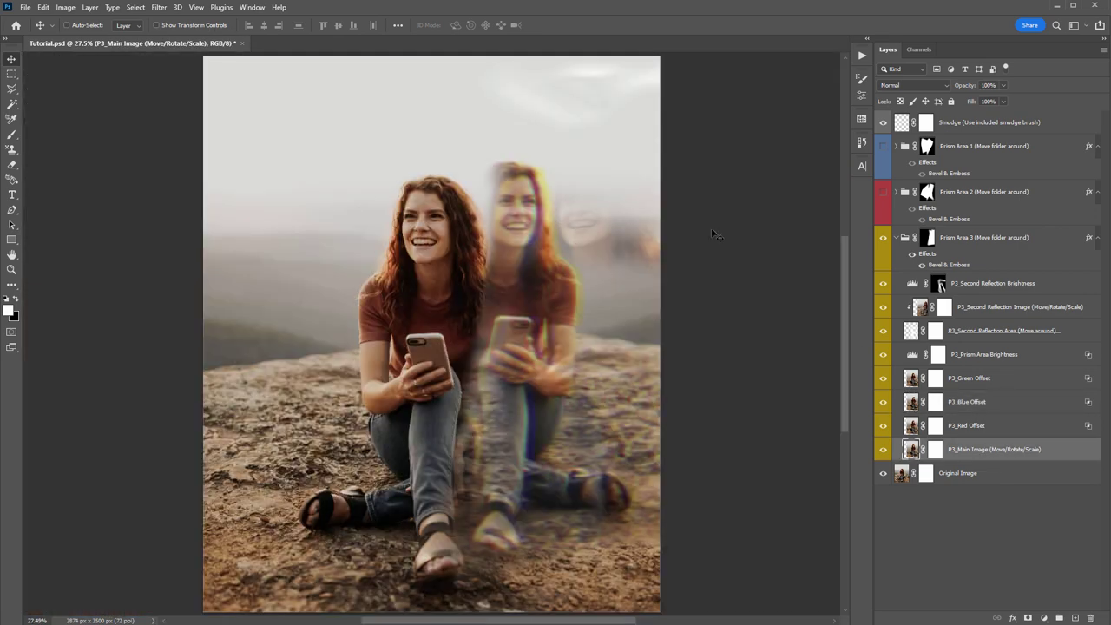
{"action": "left_click_drag", "start_coordinate": [613, 223], "coordinate": [561, 214]}
{"action": "left_click", "coordinate": [1009, 383], "text": "shift"}
{"action": "right_click", "coordinate": [962, 379]}
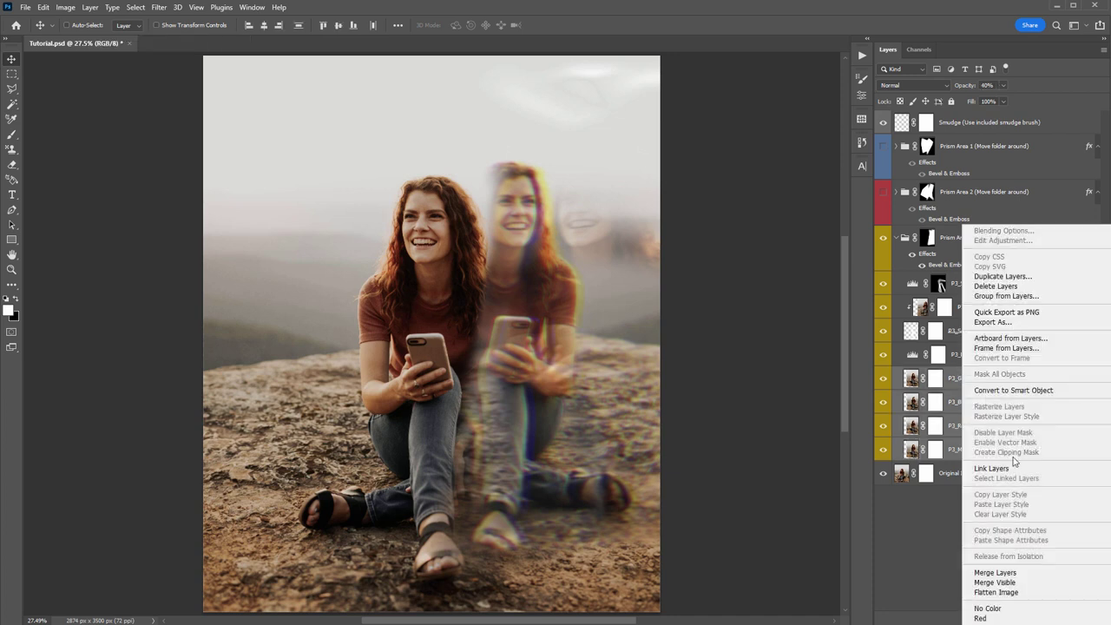
{"action": "left_click", "coordinate": [996, 469]}
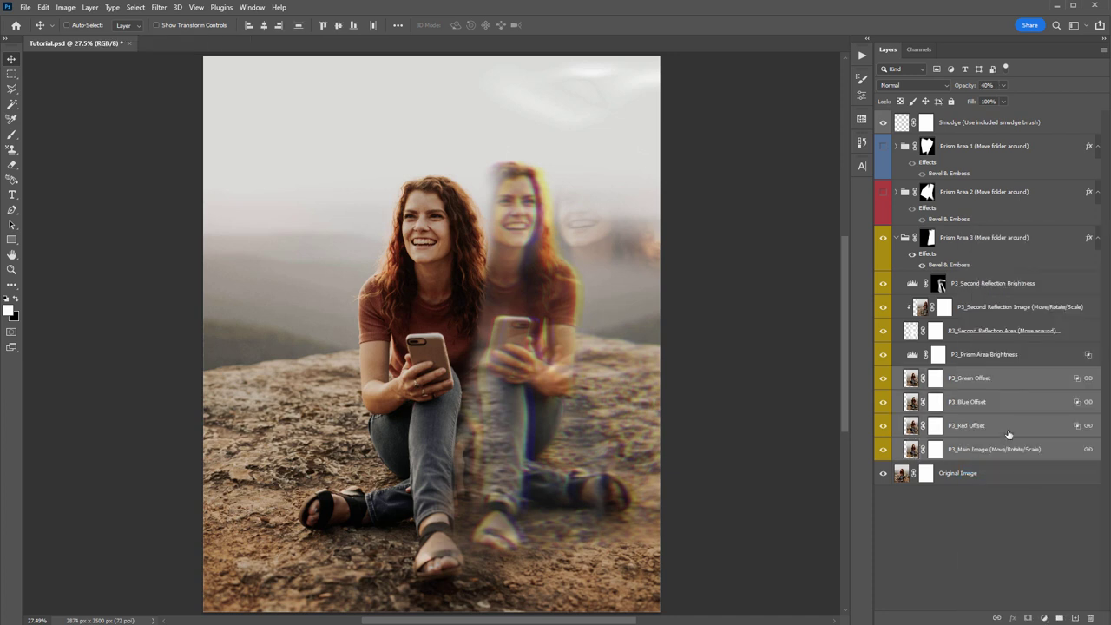
Try moving the relinked reflection layers together by shifting the P3_Green Offset layer
{"action": "left_click", "coordinate": [1001, 453]}
{"action": "left_click", "coordinate": [1027, 384]}
{"action": "left_click_drag", "start_coordinate": [652, 248], "coordinate": [630, 236]}
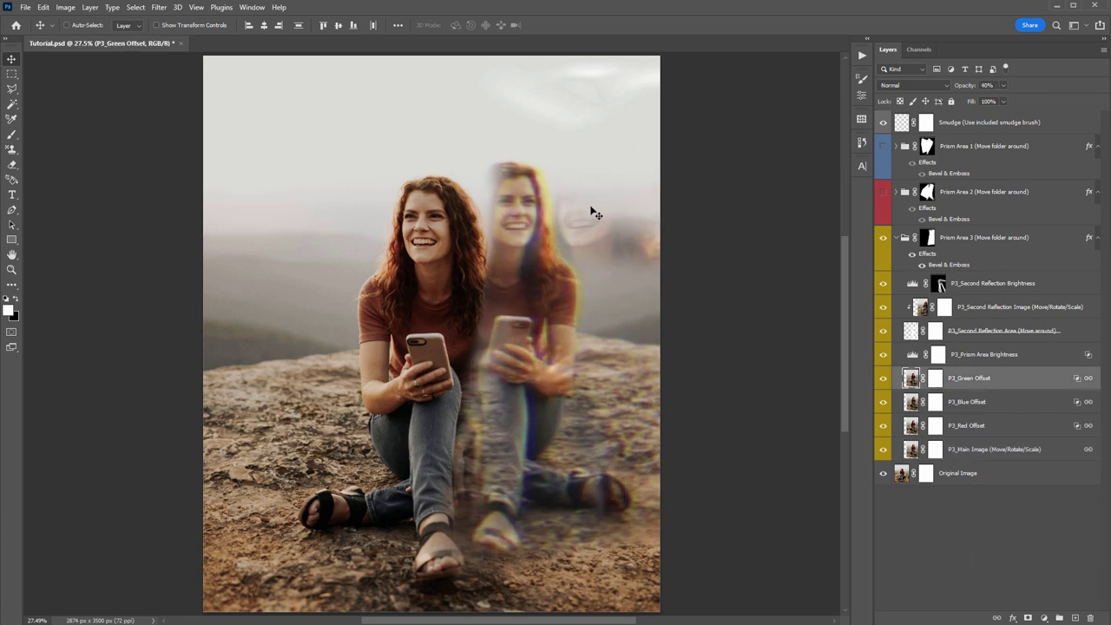
Raise the output black level of the P3_Prism Area Brightness Levels adjustment to about 20 to fade the prism area
{"action": "left_click", "coordinate": [962, 355]}
{"action": "left_click", "coordinate": [911, 355]}
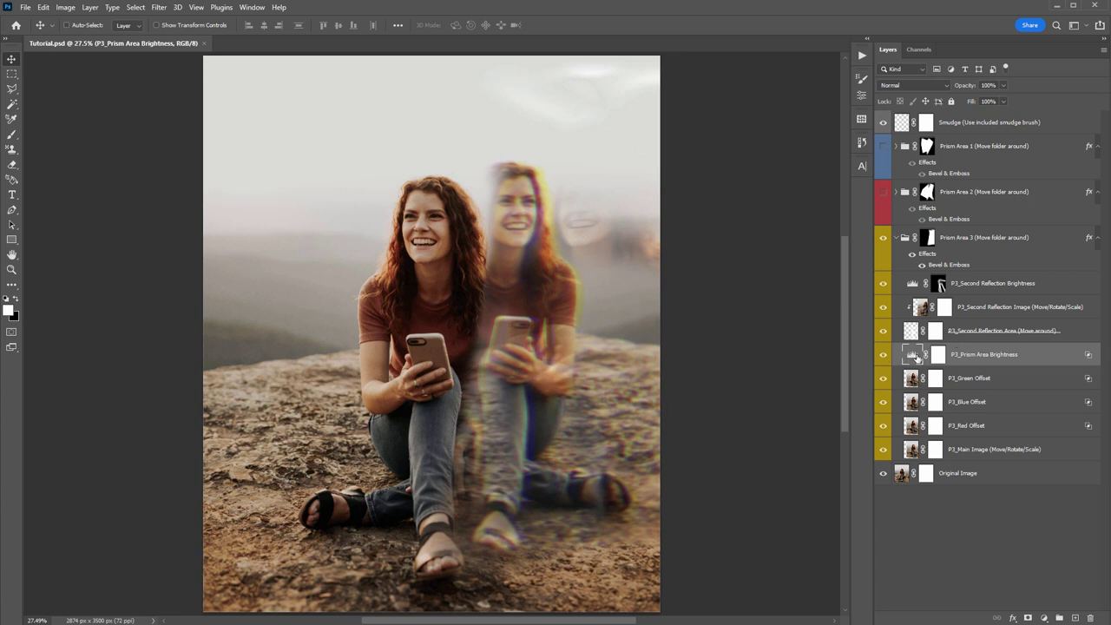
{"action": "double_click", "coordinate": [912, 356]}
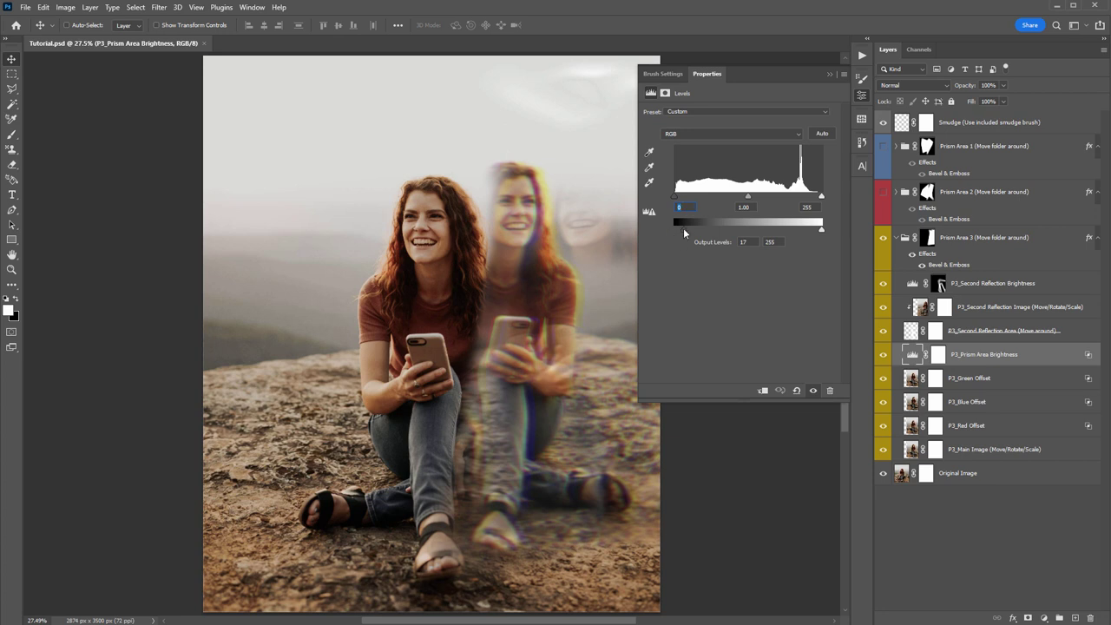
{"action": "left_click_drag", "start_coordinate": [688, 229], "coordinate": [665, 231]}
{"action": "mouse_move", "coordinate": [818, 199]}
{"action": "left_mouse_down"}
{"action": "mouse_move", "coordinate": [755, 199]}
{"action": "mouse_move", "coordinate": [825, 205]}
{"action": "left_mouse_up"}
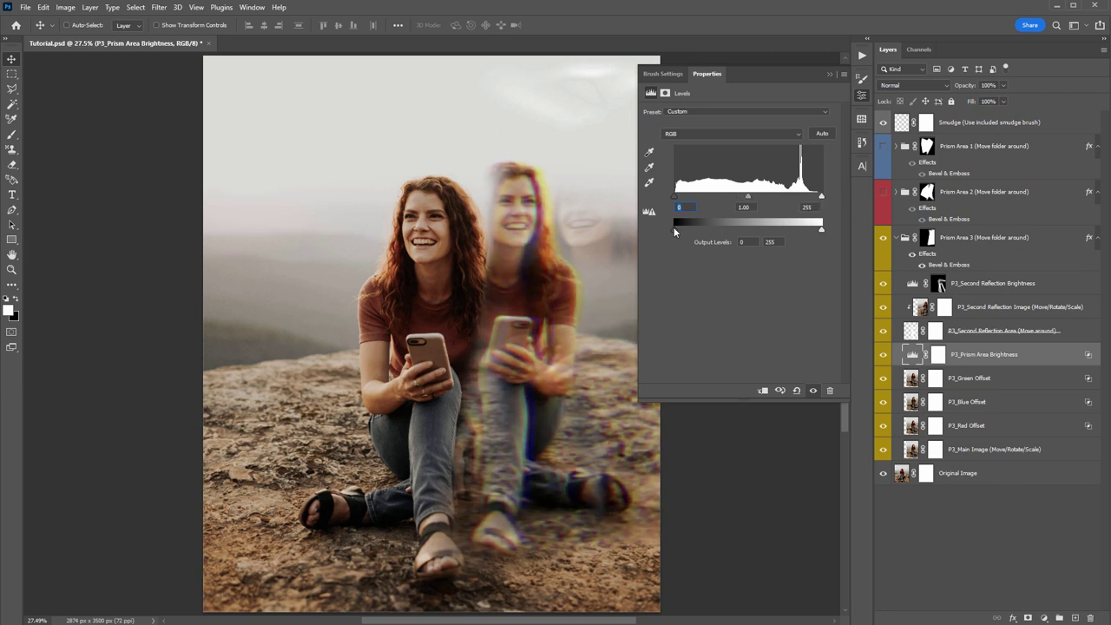
{"action": "left_click_drag", "start_coordinate": [674, 226], "coordinate": [684, 225]}
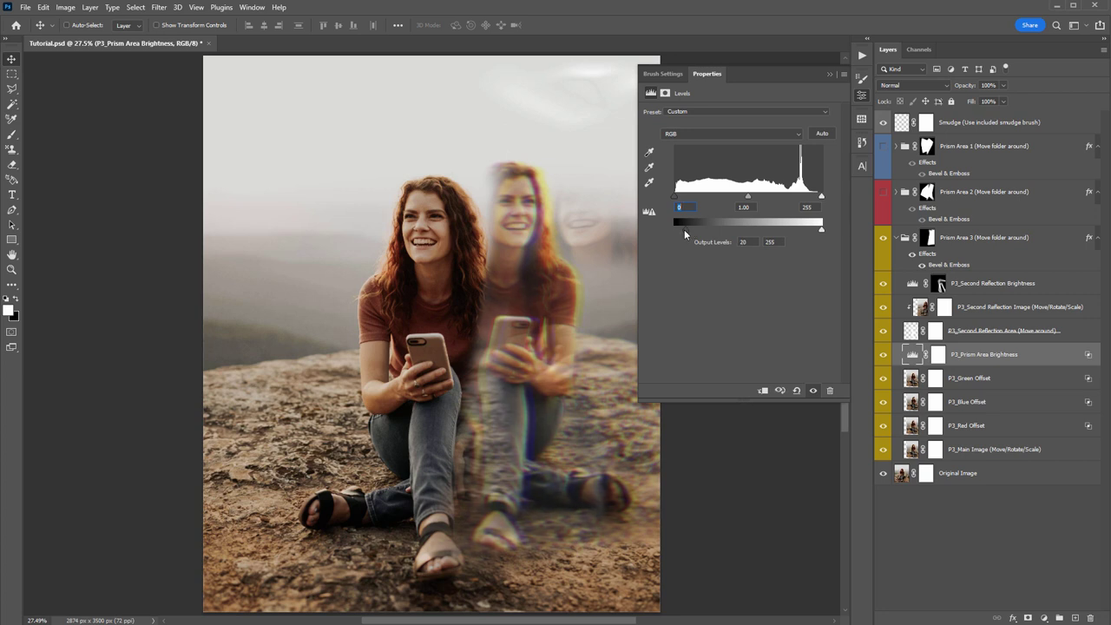
{"action": "mouse_move", "coordinate": [684, 228]}
{"action": "left_mouse_down"}
{"action": "mouse_move", "coordinate": [661, 228]}
{"action": "mouse_move", "coordinate": [698, 233]}
{"action": "mouse_move", "coordinate": [686, 231]}
{"action": "left_mouse_up"}
{"action": "left_click", "coordinate": [829, 75]}
Move the P3_Second Reflection Image layer about 51 px right and 127 px down
{"action": "left_click", "coordinate": [979, 285]}
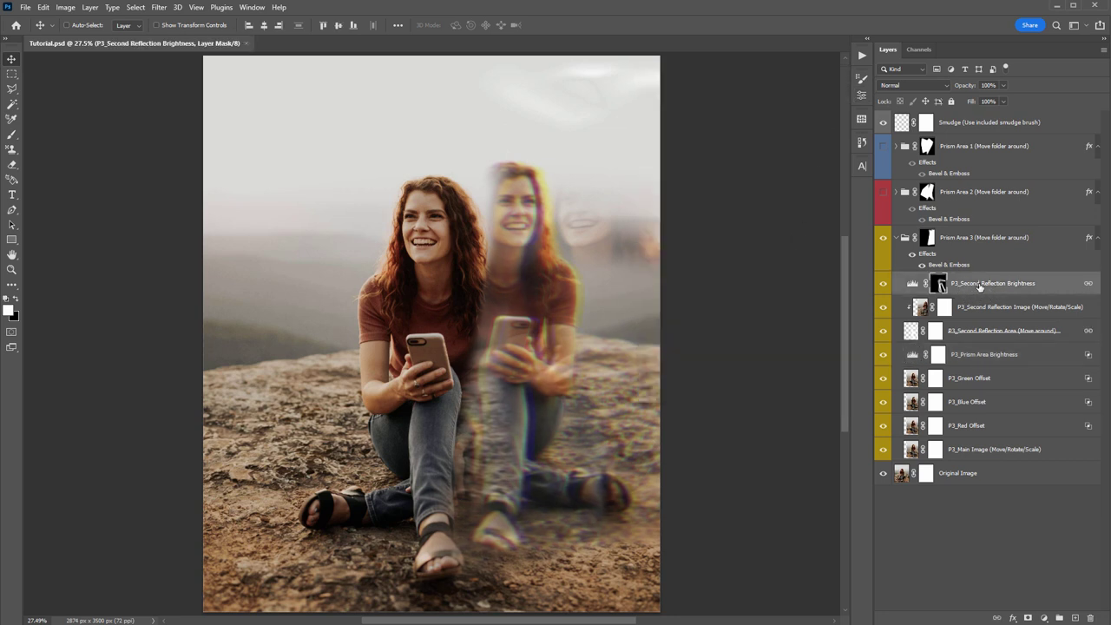
{"action": "left_click", "coordinate": [912, 284]}
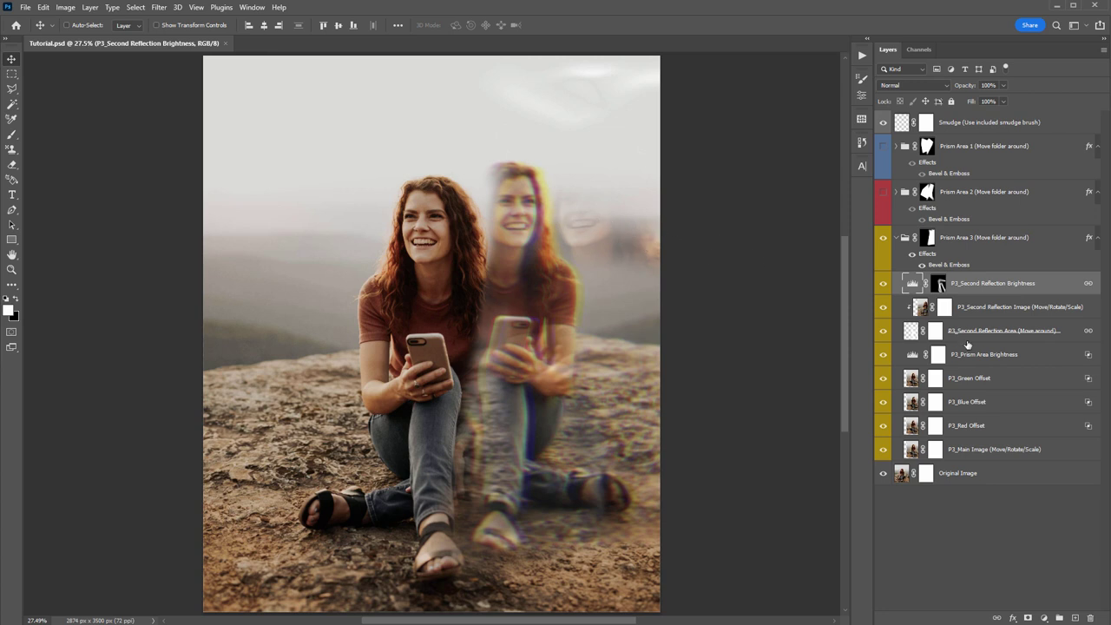
{"action": "left_click", "coordinate": [640, 188], "text": "ctrl"}
{"action": "left_click_drag", "start_coordinate": [639, 188], "coordinate": [644, 206]}
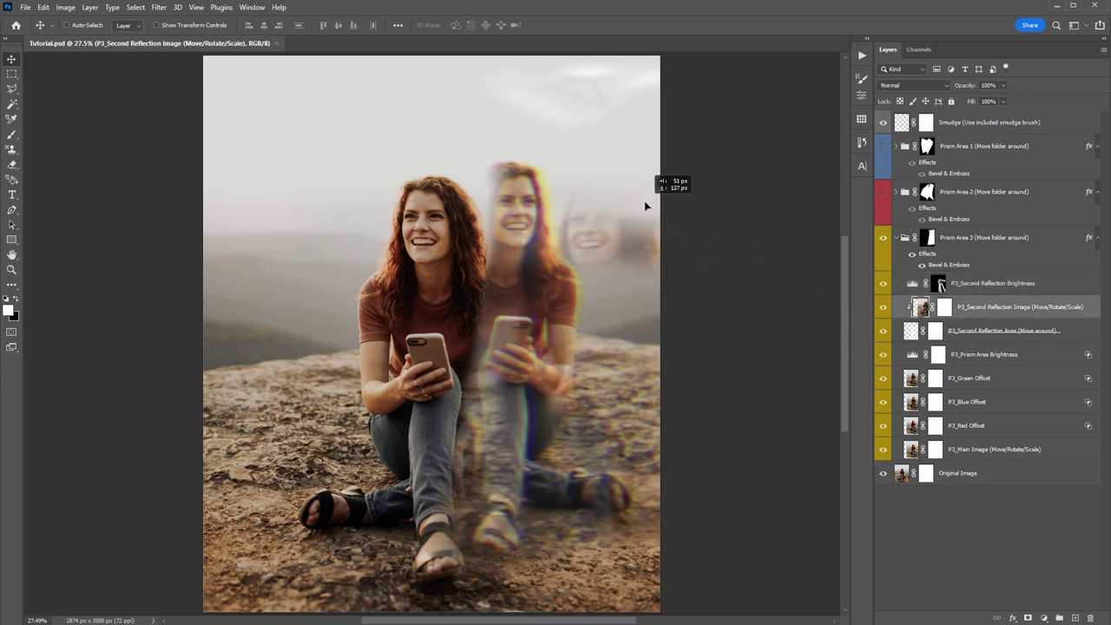
Set the input white level of the P3_Second Reflection Brightness Levels adjustment to 220
{"action": "double_click", "coordinate": [912, 284]}
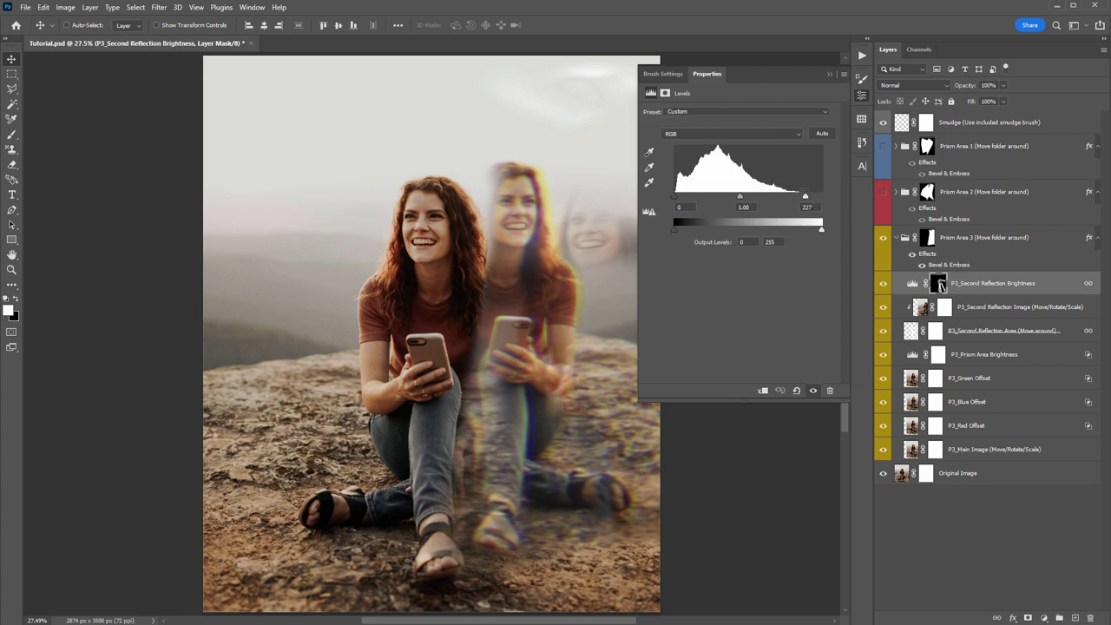
{"action": "mouse_move", "coordinate": [805, 199]}
{"action": "left_mouse_down"}
{"action": "mouse_move", "coordinate": [824, 200]}
{"action": "mouse_move", "coordinate": [778, 199]}
{"action": "mouse_move", "coordinate": [809, 198]}
{"action": "mouse_move", "coordinate": [793, 199]}
{"action": "left_mouse_up"}
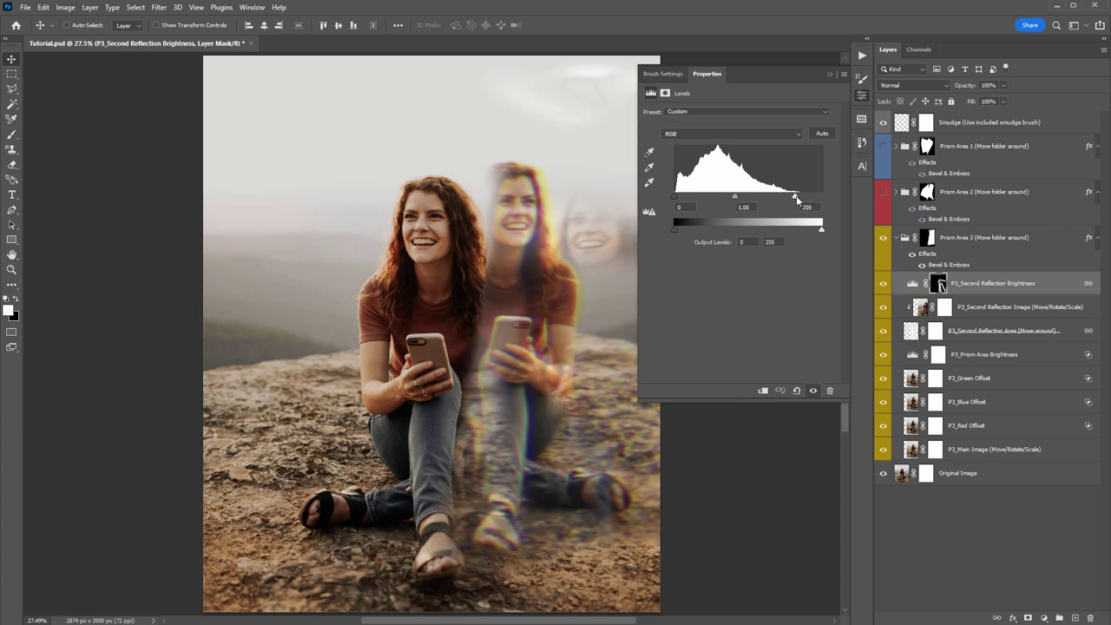
{"action": "left_click_drag", "start_coordinate": [793, 197], "coordinate": [801, 198]}
{"action": "left_click_drag", "start_coordinate": [792, 201], "coordinate": [802, 199]}
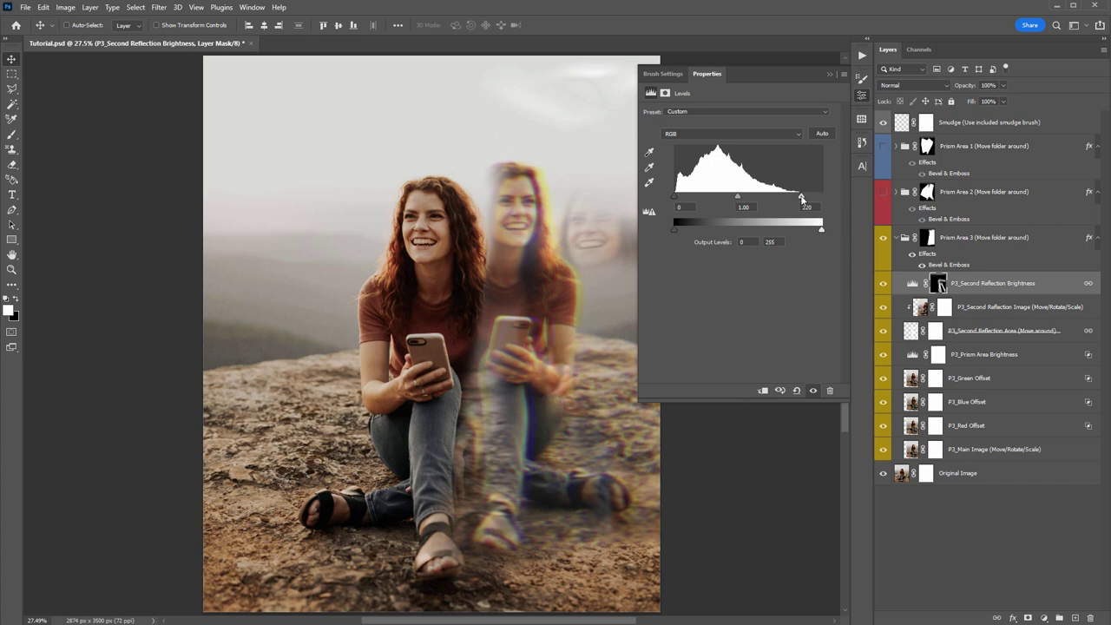
{"action": "left_click", "coordinate": [828, 75]}
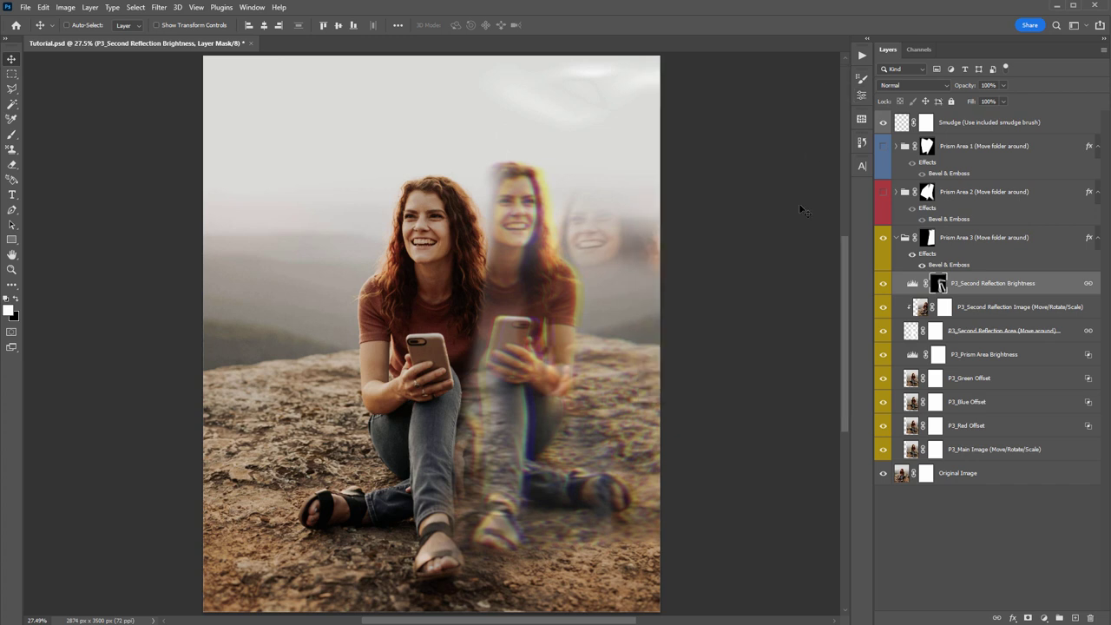
Try extending the second reflection by painting white on the P3_Second Reflection Area layer with a soft 600 px brush
{"action": "left_click", "coordinate": [977, 331]}
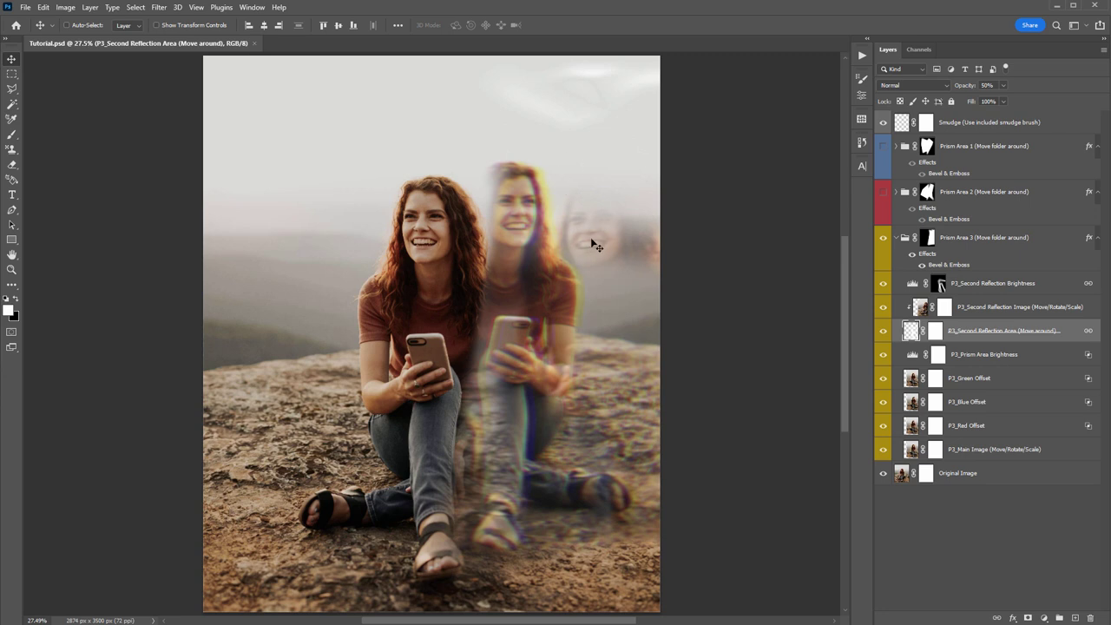
{"action": "left_click", "coordinate": [920, 331]}
{"action": "key", "text": "b"}
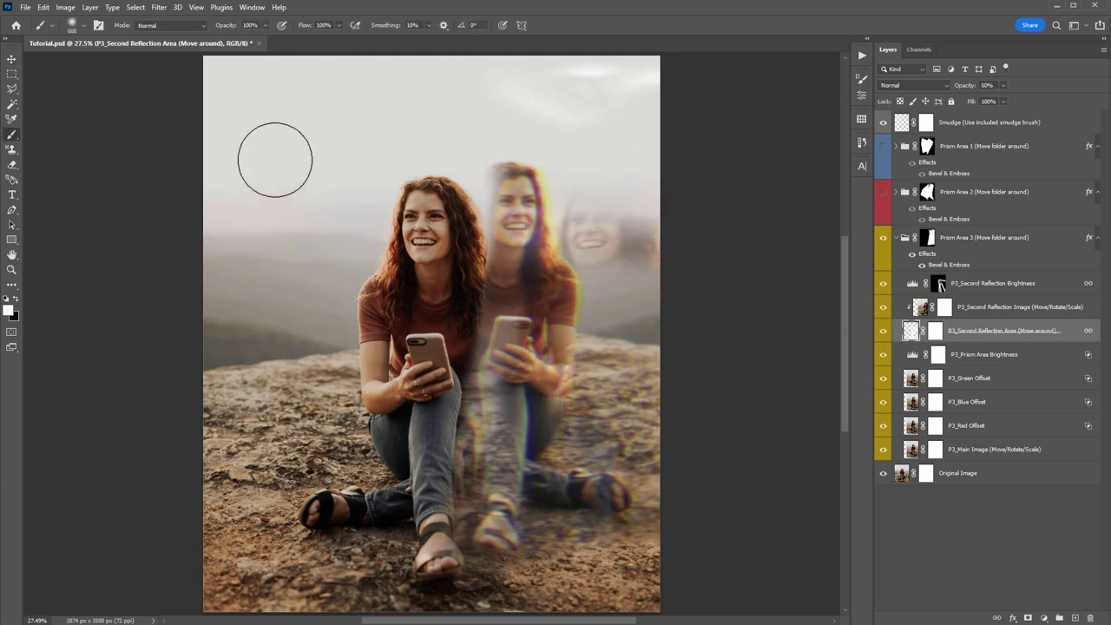
{"action": "right_click", "coordinate": [269, 146]}
{"action": "left_click", "coordinate": [311, 297]}
{"action": "left_click", "coordinate": [236, 181]}
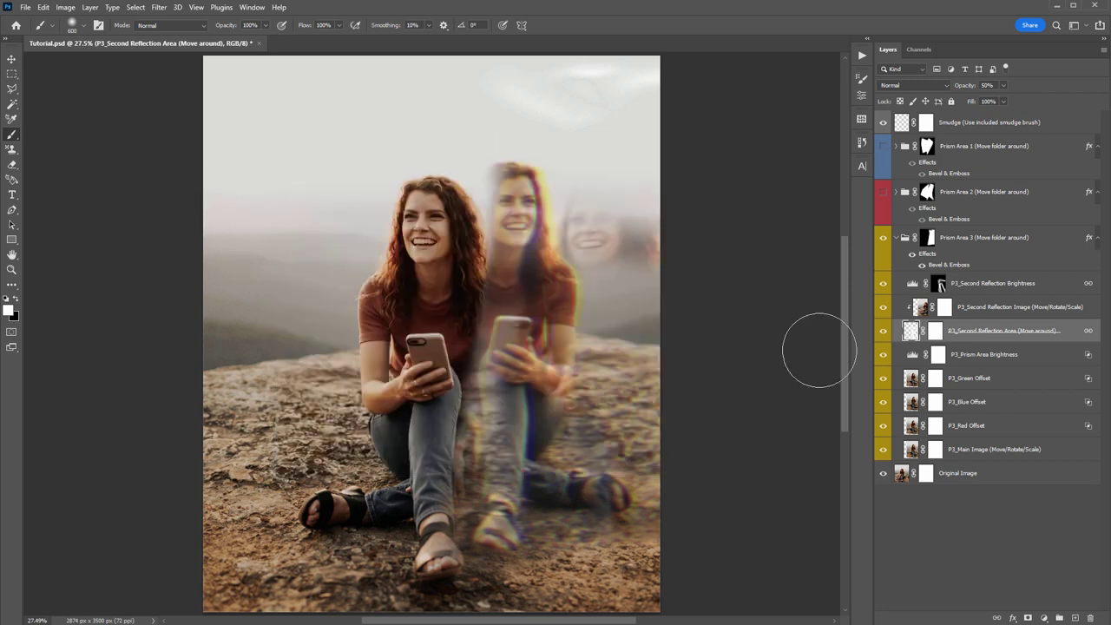
{"action": "mouse_move", "coordinate": [605, 278]}
{"action": "left_mouse_down"}
{"action": "mouse_move", "coordinate": [583, 258]}
{"action": "mouse_move", "coordinate": [607, 296]}
{"action": "mouse_move", "coordinate": [656, 305]}
{"action": "mouse_move", "coordinate": [619, 192]}
{"action": "left_mouse_up"}
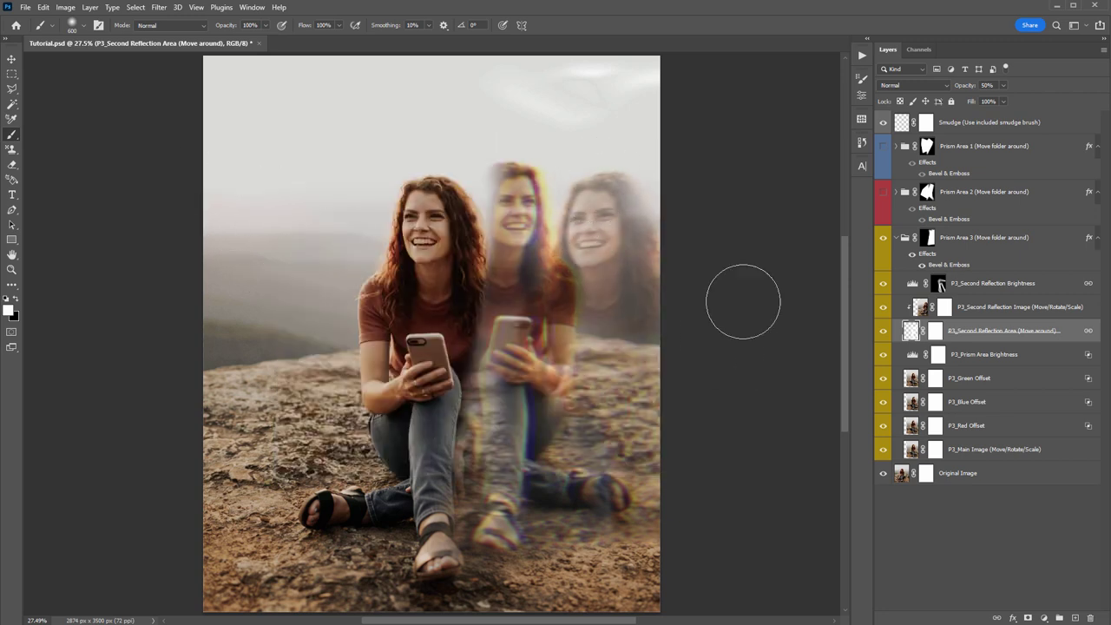
{"action": "key", "text": "ctrl+z"}
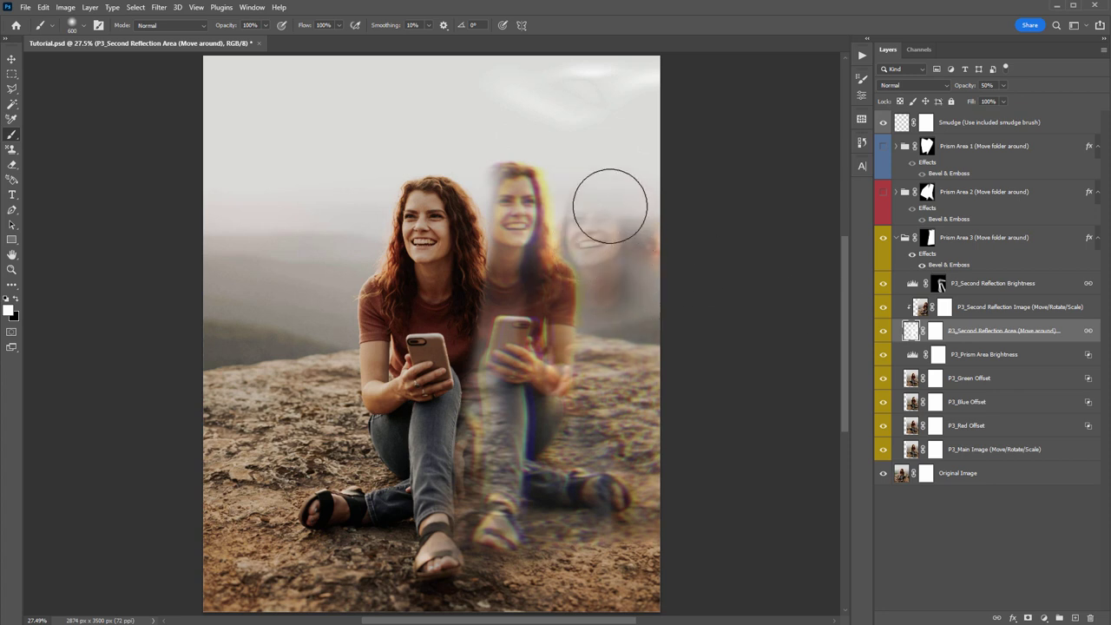
{"action": "left_click_drag", "start_coordinate": [610, 199], "coordinate": [675, 203]}
{"action": "key", "text": "ctrl+z"}
{"action": "key", "text": "ctrl+z"}
{"action": "key", "text": "v"}
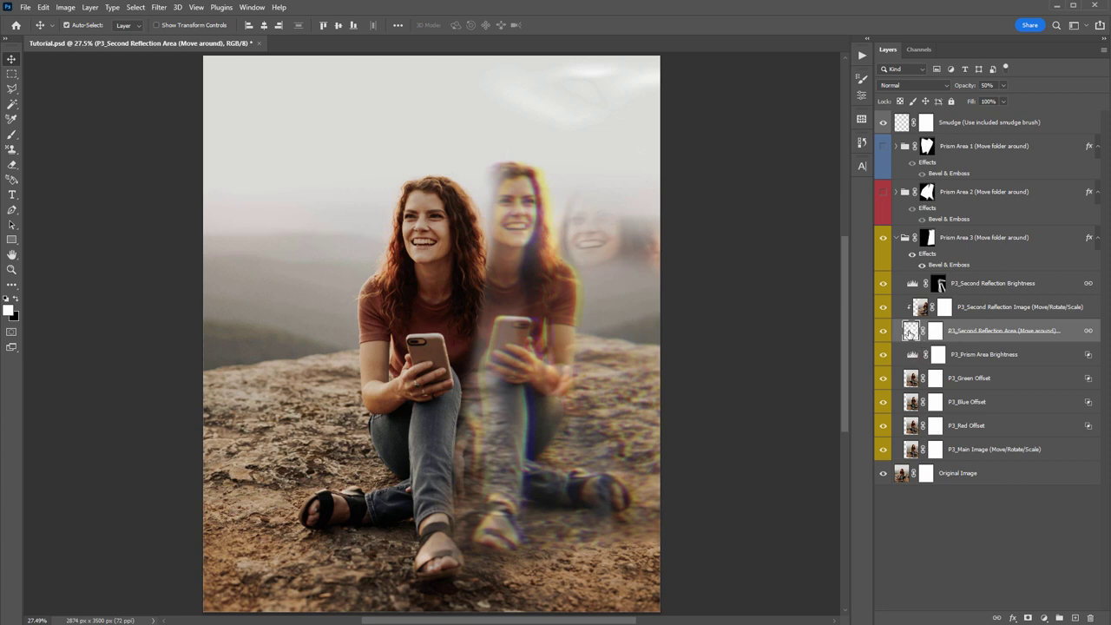
Examine the painted shape of the P3_Second Reflection Area layer and the mask of P3_Second Reflection Brightness
{"action": "left_click", "coordinate": [911, 332], "text": "ctrl"}
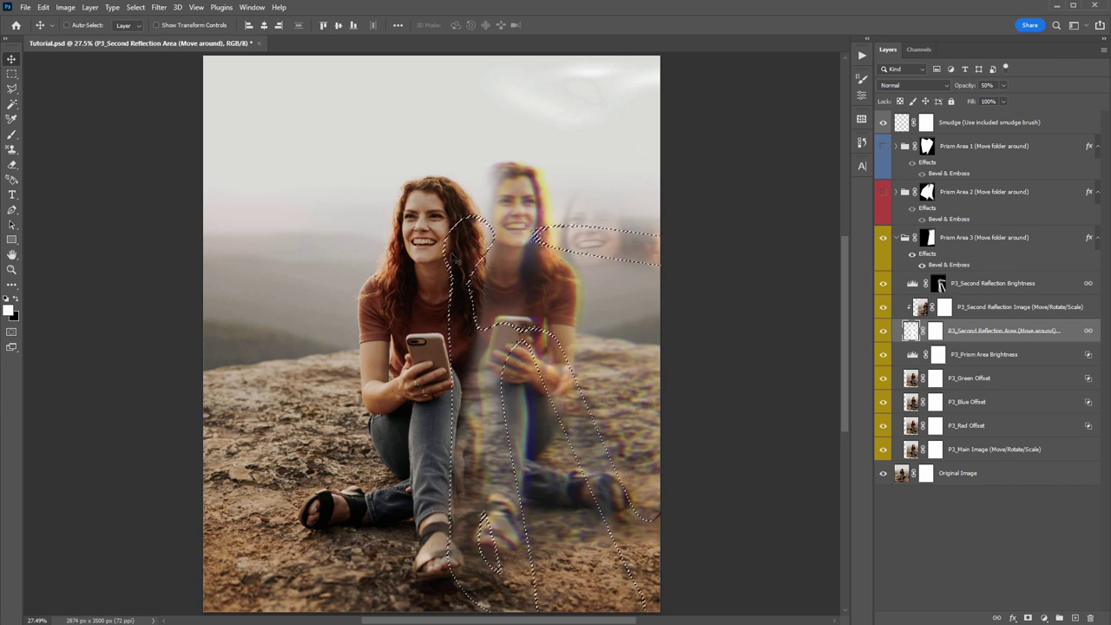
{"action": "key", "text": "ctrl+d"}
{"action": "left_click", "coordinate": [938, 284]}
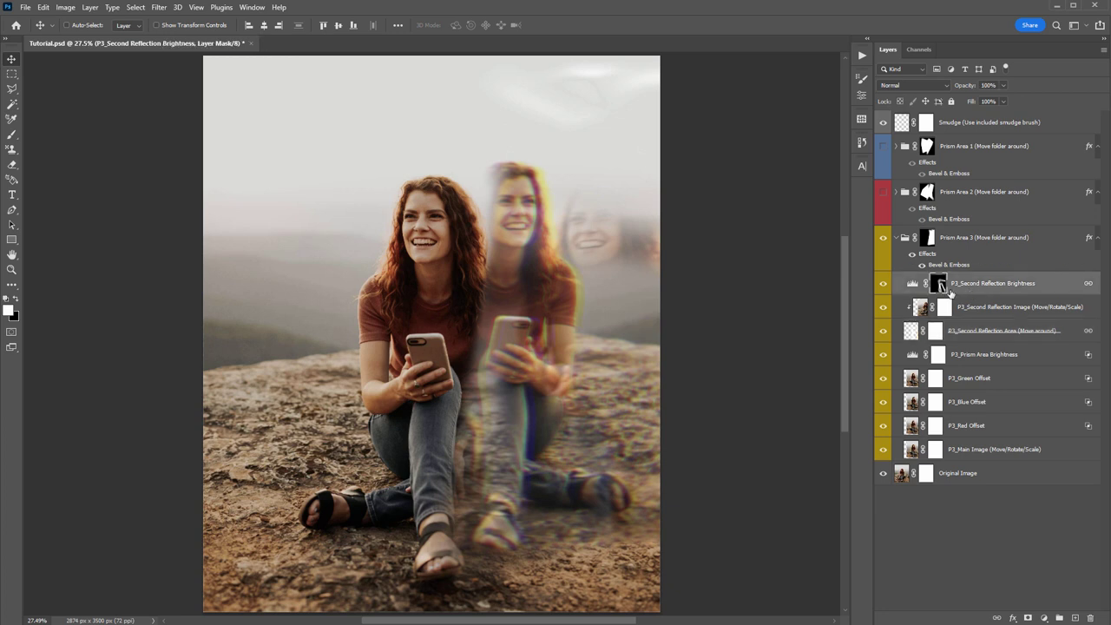
{"action": "left_click", "coordinate": [918, 287]}
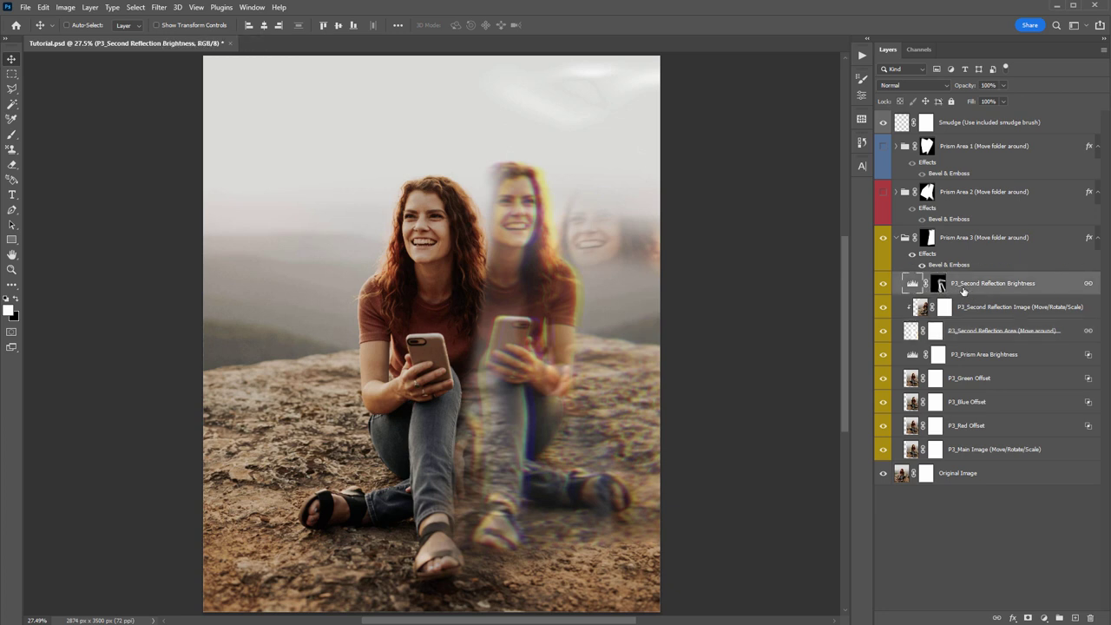
{"action": "left_click", "coordinate": [939, 284]}
{"action": "left_click", "coordinate": [939, 284], "text": "alt"}
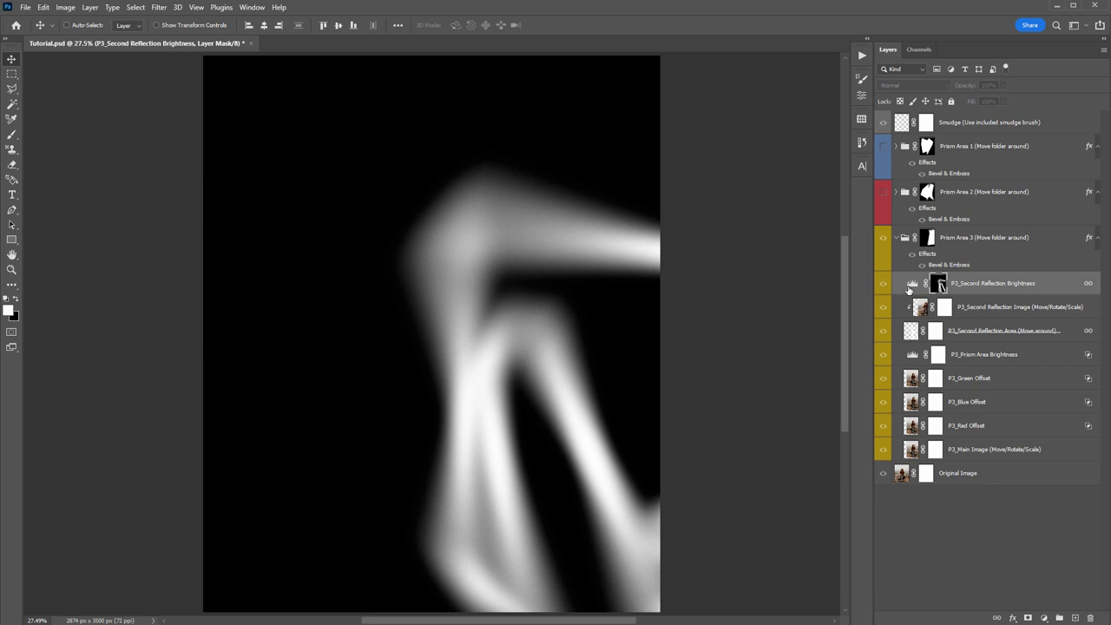
{"action": "left_click", "coordinate": [910, 285]}
Move the P3_Second Reflection Area layer upward together with its linked brightness layer, and check the Levels settings
{"action": "left_click", "coordinate": [980, 312]}
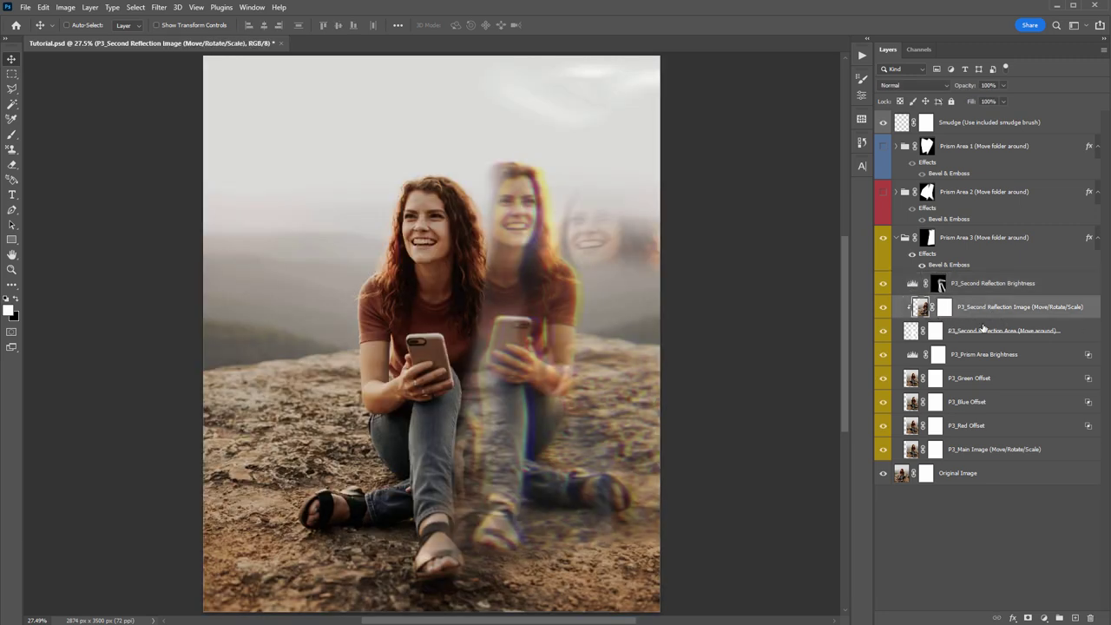
{"action": "left_click", "coordinate": [981, 335]}
{"action": "left_click", "coordinate": [1034, 285]}
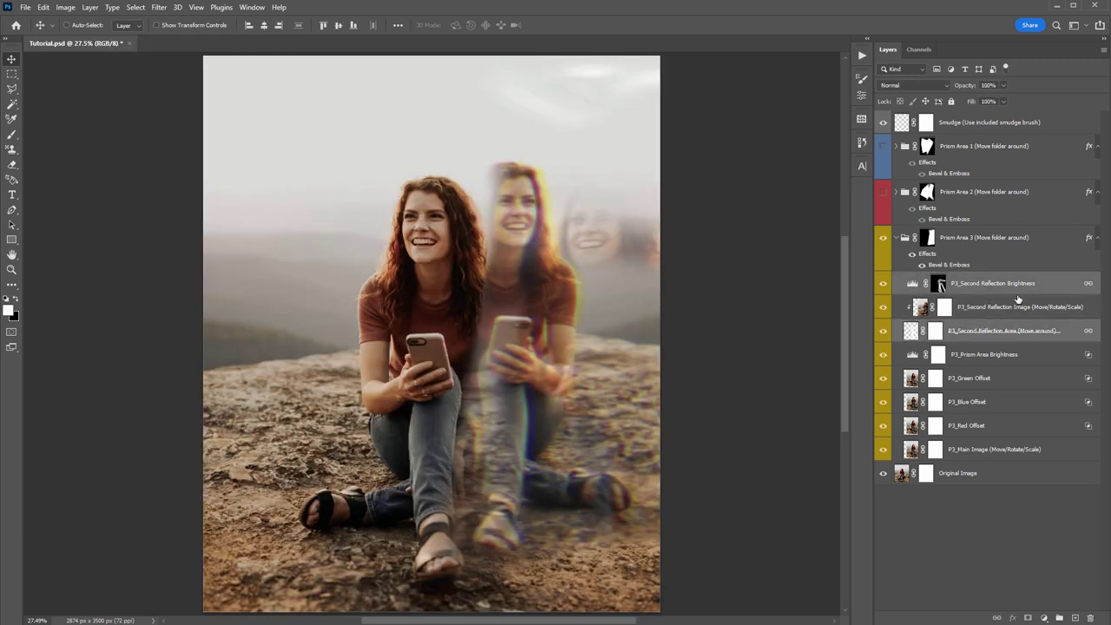
{"action": "left_click", "coordinate": [989, 335]}
{"action": "left_click_drag", "start_coordinate": [622, 248], "coordinate": [625, 215]}
{"action": "left_click", "coordinate": [937, 283]}
{"action": "double_click", "coordinate": [911, 283]}
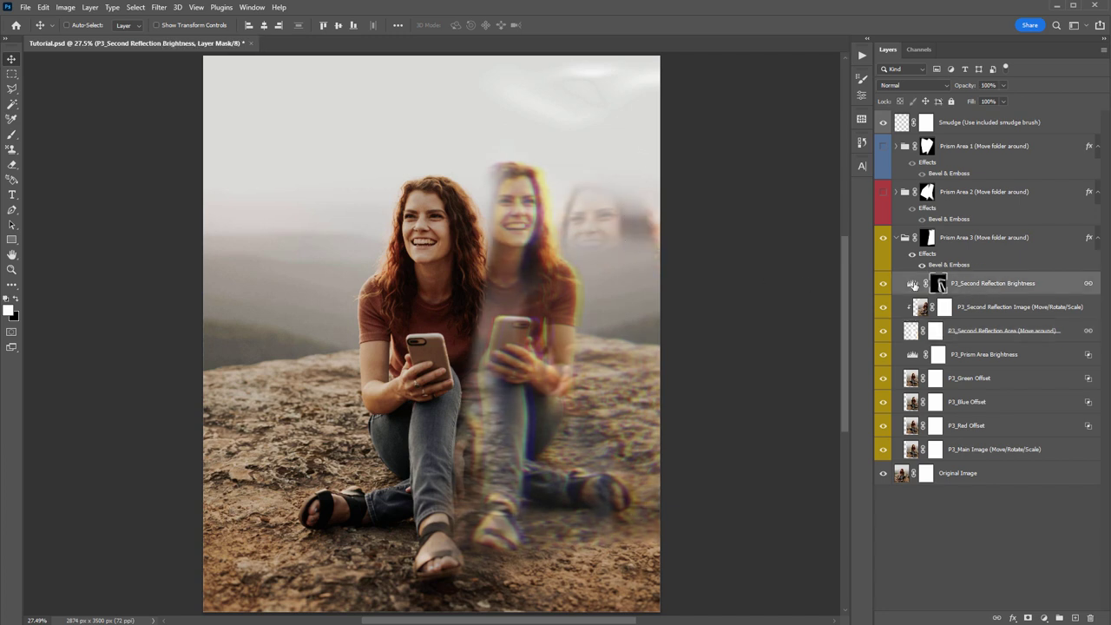
{"action": "left_click", "coordinate": [829, 76]}
Move the linked P3_Second Reflection Area layer back down over the faint face's mouth
{"action": "left_click", "coordinate": [962, 330]}
{"action": "left_click", "coordinate": [910, 331], "text": "ctrl"}
{"action": "key", "text": "ctrl+d"}
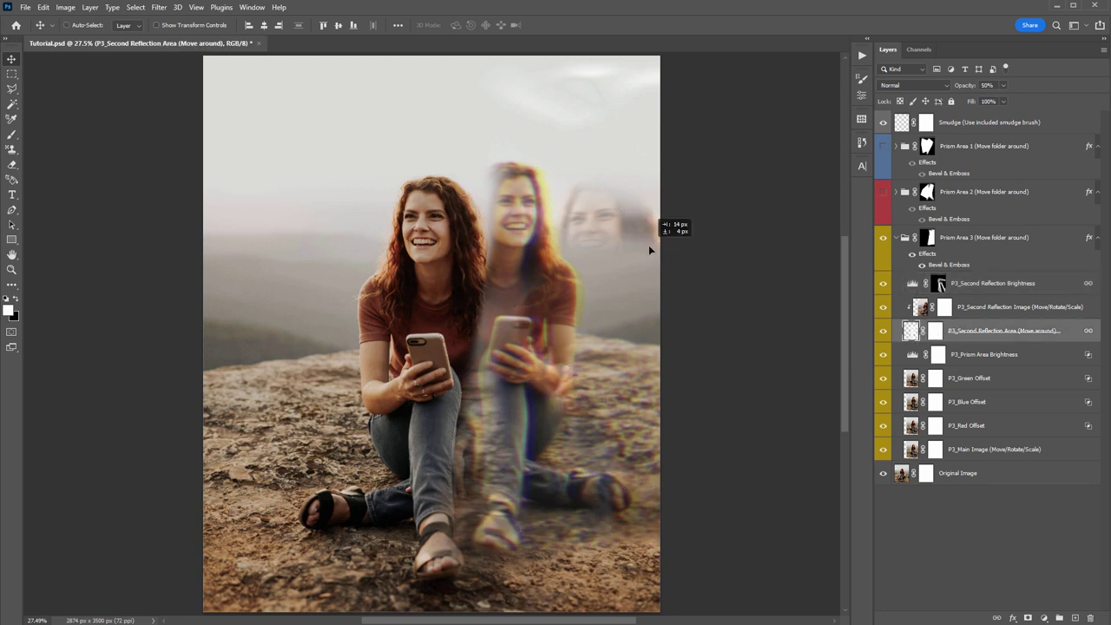
{"action": "left_click_drag", "start_coordinate": [664, 228], "coordinate": [649, 246]}
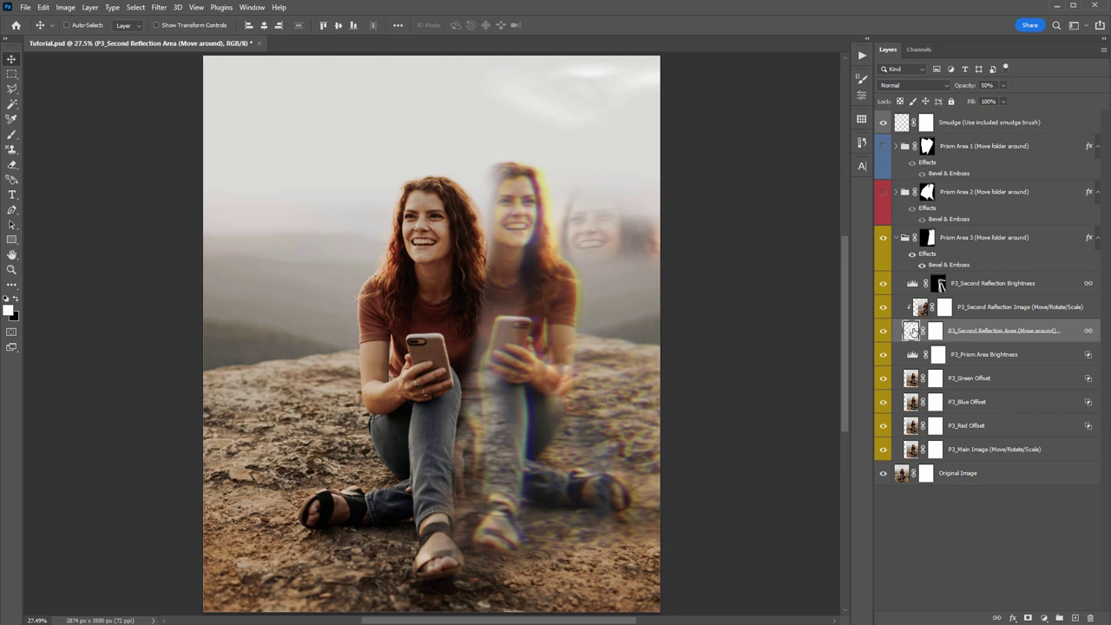
Try revealing the hair and forehead of the faint second reflection by painting white on the P3_Second Reflection Area layer
{"action": "key", "text": "b"}
{"action": "mouse_move", "coordinate": [587, 206]}
{"action": "left_mouse_down"}
{"action": "mouse_move", "coordinate": [638, 200]}
{"action": "mouse_move", "coordinate": [608, 184]}
{"action": "mouse_move", "coordinate": [557, 180]}
{"action": "left_mouse_up"}
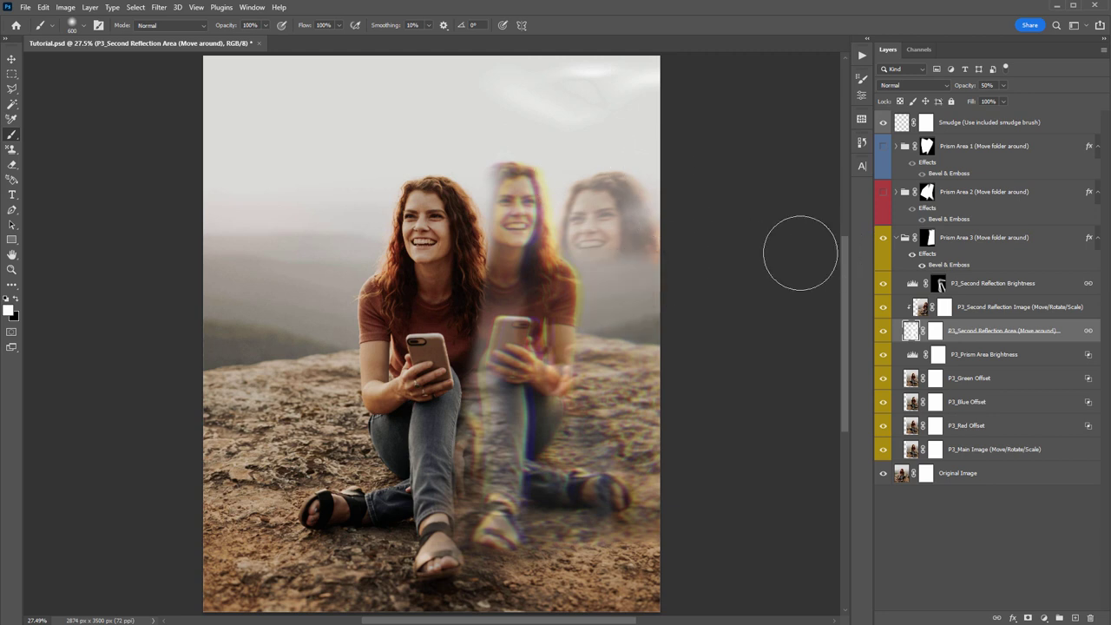
{"action": "key", "text": "ctrl+z"}
Try hiding parts of the second reflection by painting black on the P3_Second Reflection Area layer's mask
{"action": "left_click", "coordinate": [937, 330]}
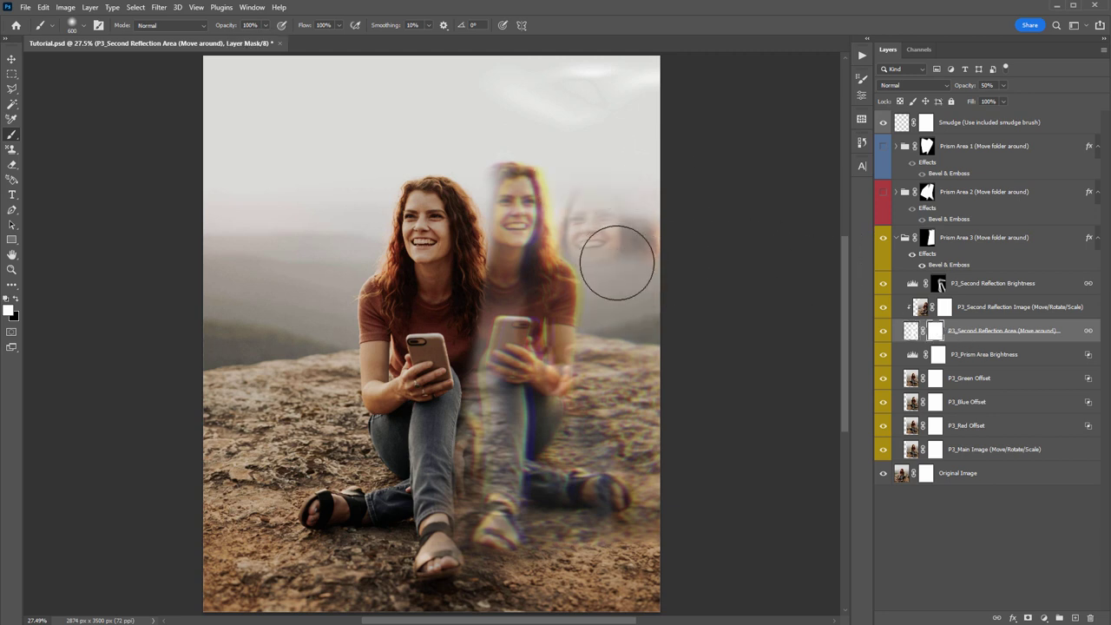
{"action": "key", "text": "x"}
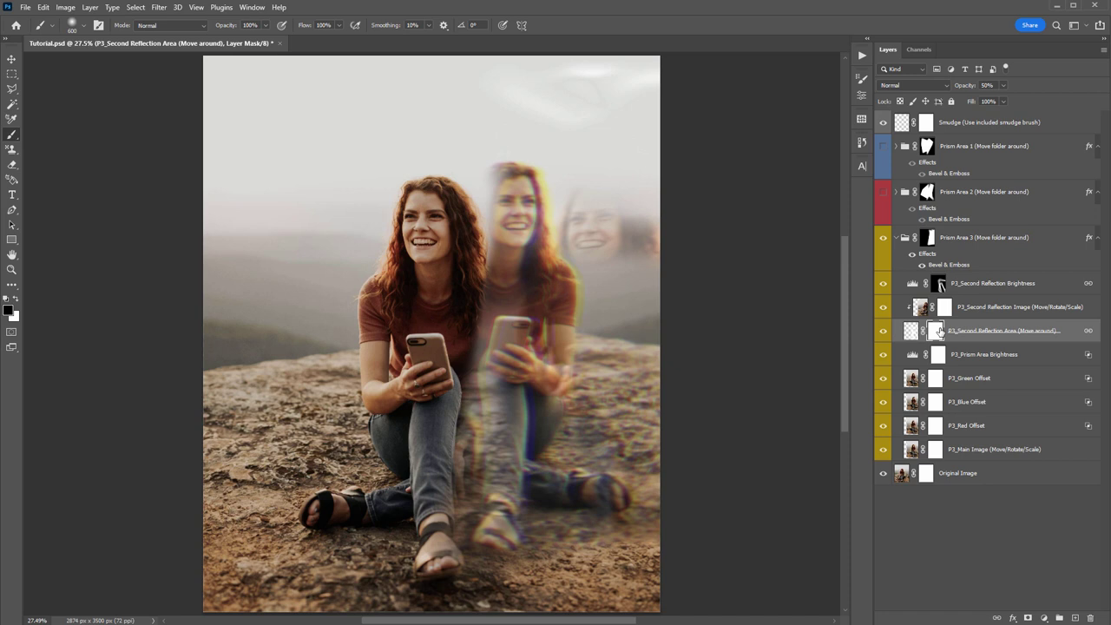
{"action": "mouse_move", "coordinate": [620, 217]}
{"action": "left_mouse_down"}
{"action": "mouse_move", "coordinate": [658, 225]}
{"action": "mouse_move", "coordinate": [628, 252]}
{"action": "mouse_move", "coordinate": [581, 230]}
{"action": "left_mouse_up"}
{"action": "key", "text": "ctrl+z"}
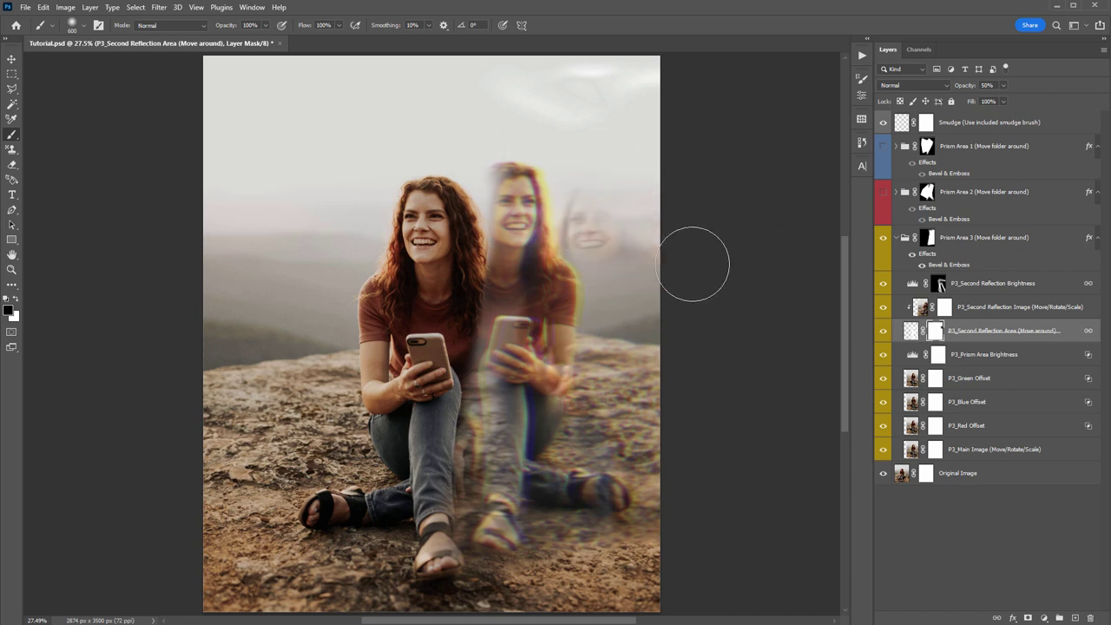
Save the document and view the Prism Area 3 folder's mask on its own
{"action": "key", "text": "v"}
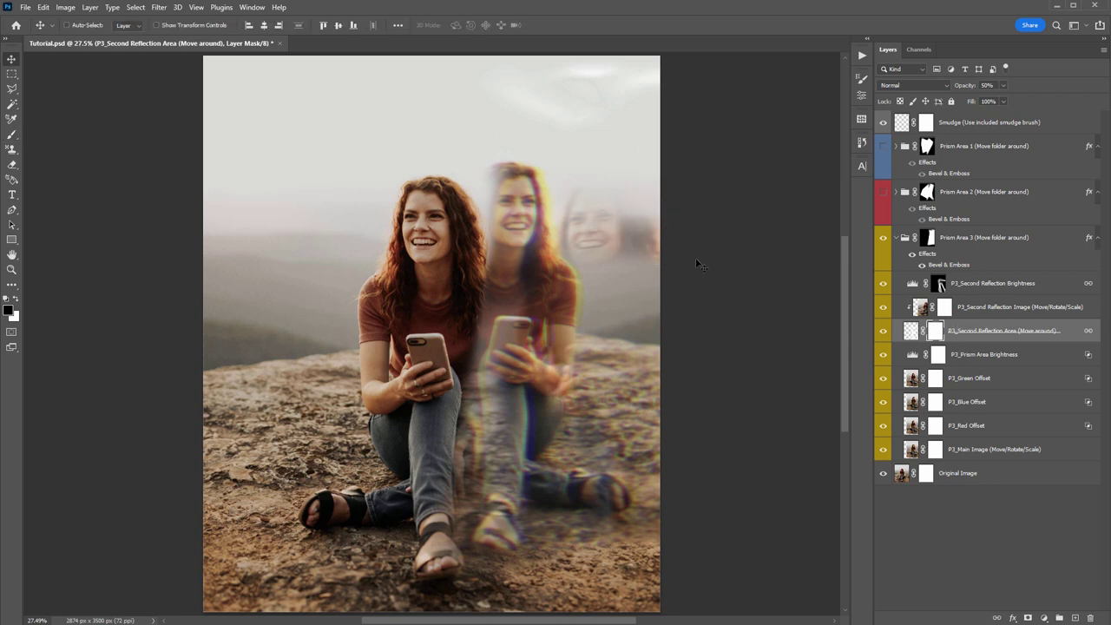
{"action": "key", "text": "ctrl+s"}
{"action": "left_click", "coordinate": [947, 242]}
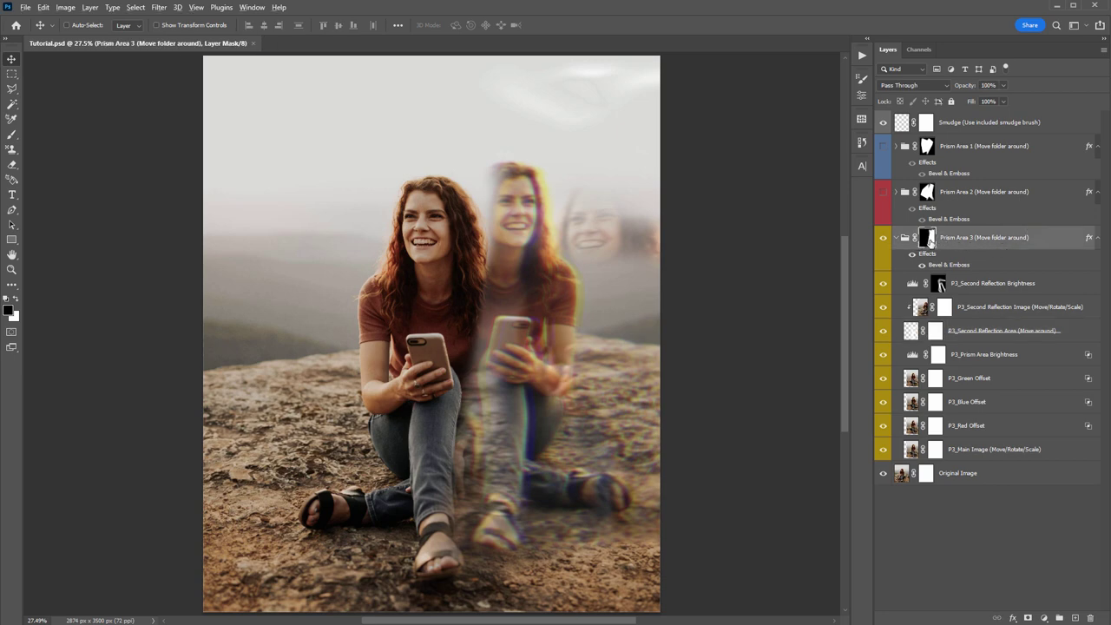
{"action": "left_click", "coordinate": [927, 238], "text": "alt"}
{"action": "left_click", "coordinate": [930, 241], "text": "alt"}
Try moving the whole Prism Area 3 folder left and slightly up over the portrait
{"action": "left_click", "coordinate": [969, 242]}
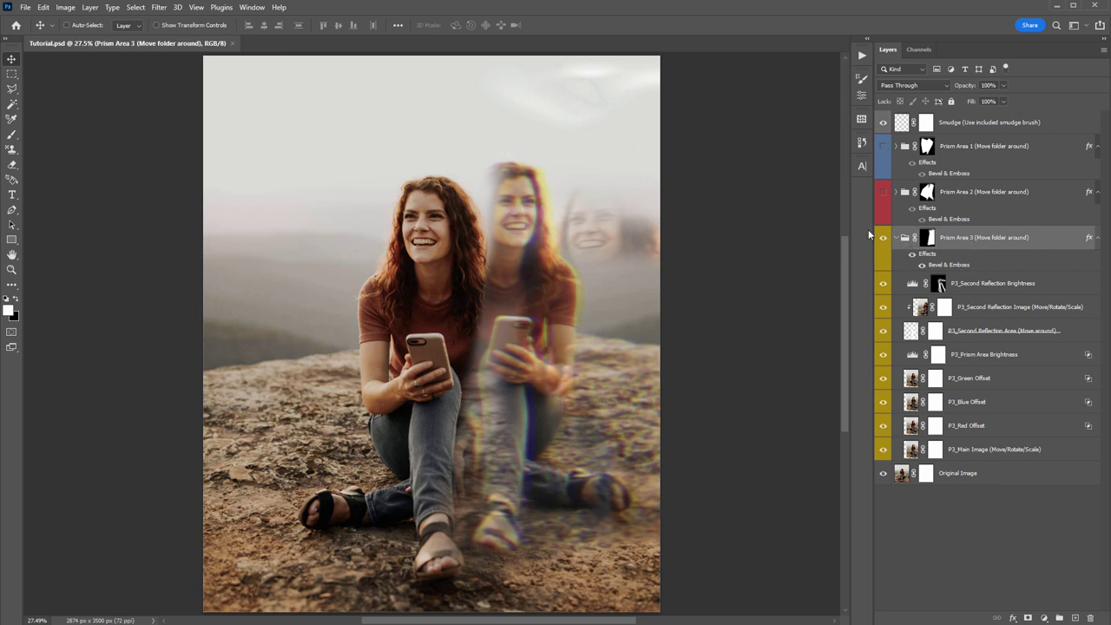
{"action": "left_click_drag", "start_coordinate": [613, 227], "coordinate": [557, 215]}
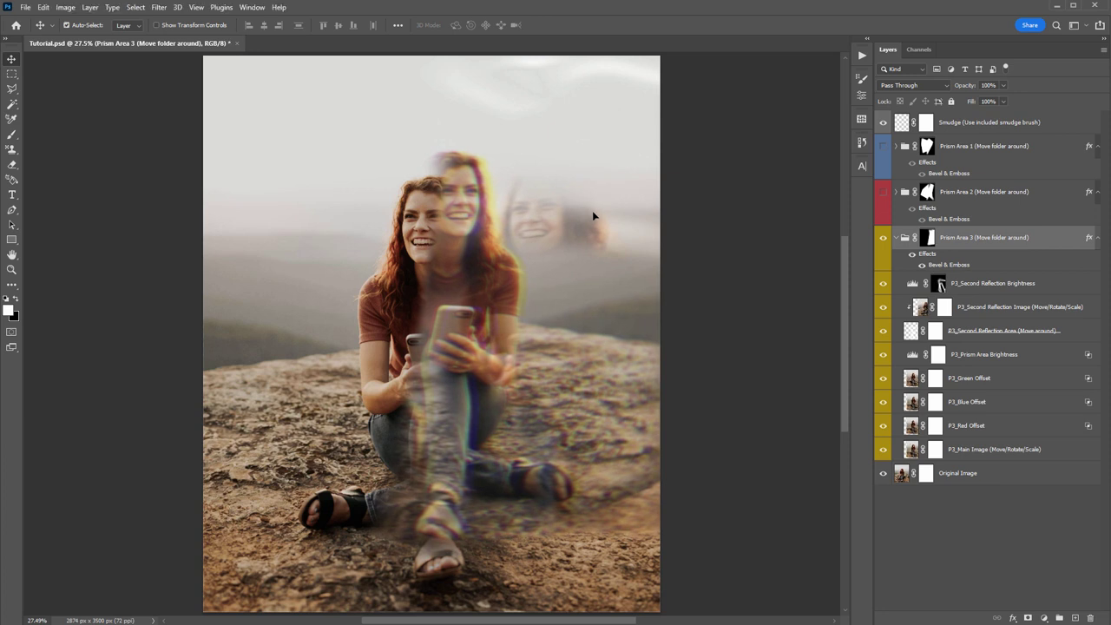
{"action": "key", "text": "ctrl+z"}
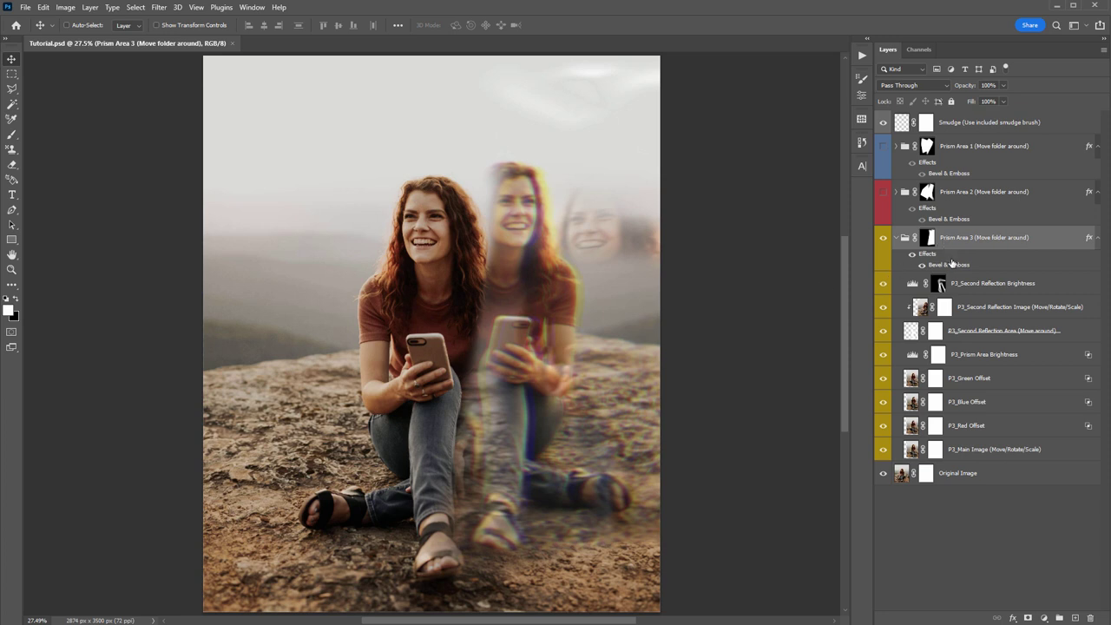
Examine the Prism Area 3 folder's mask on its own and select all the layers inside the folder
{"action": "left_click", "coordinate": [928, 239], "text": "alt"}
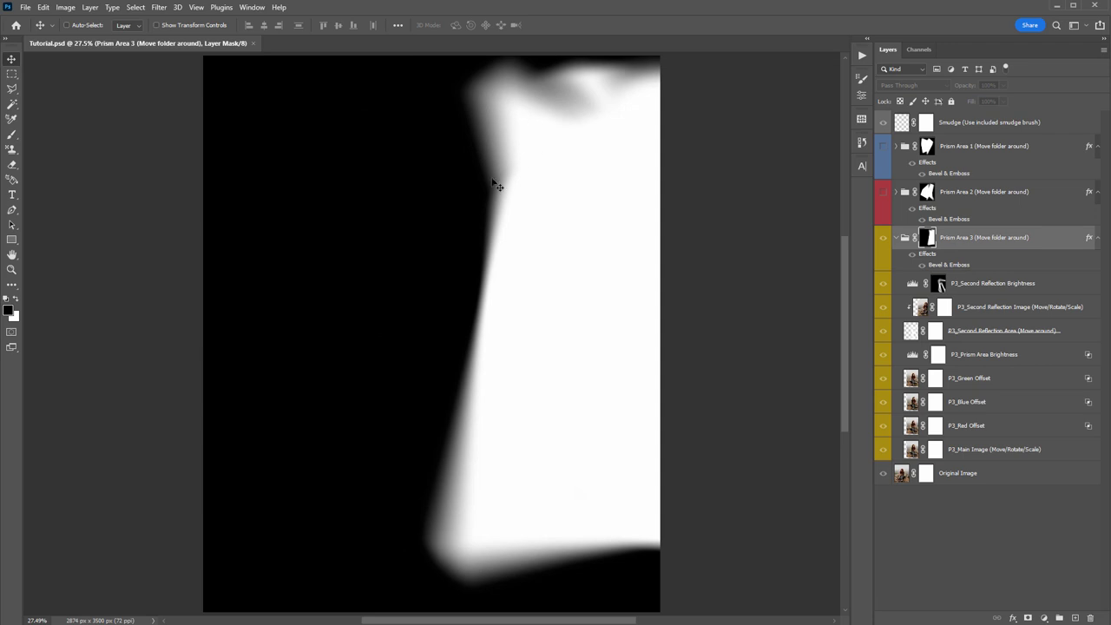
{"action": "left_click", "coordinate": [904, 237]}
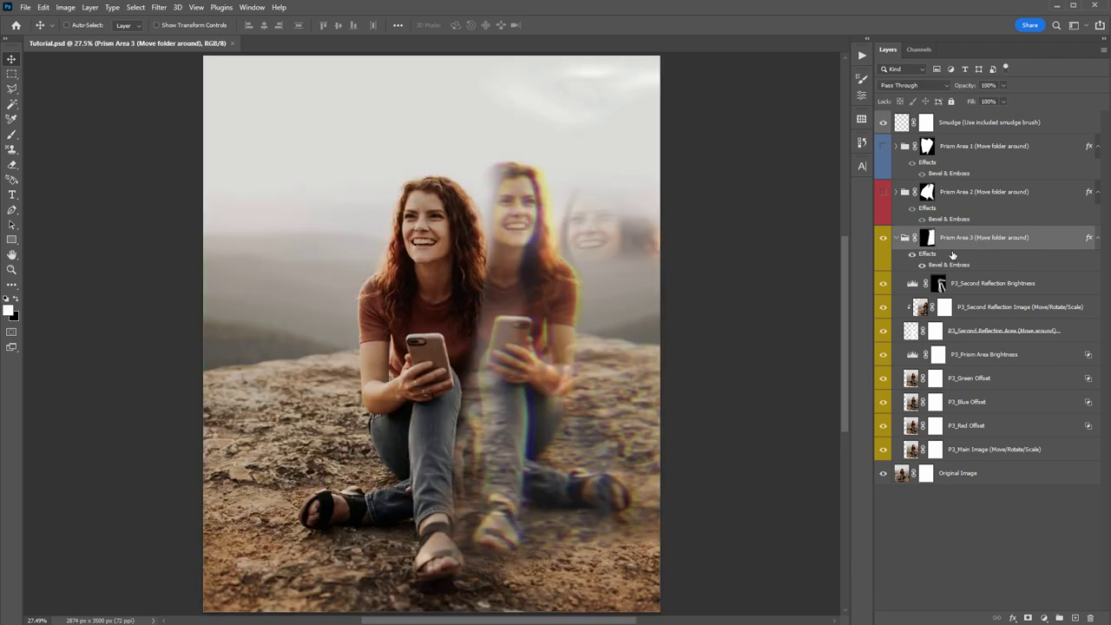
{"action": "left_click", "coordinate": [961, 293]}
{"action": "left_click", "coordinate": [984, 448], "text": "shift"}
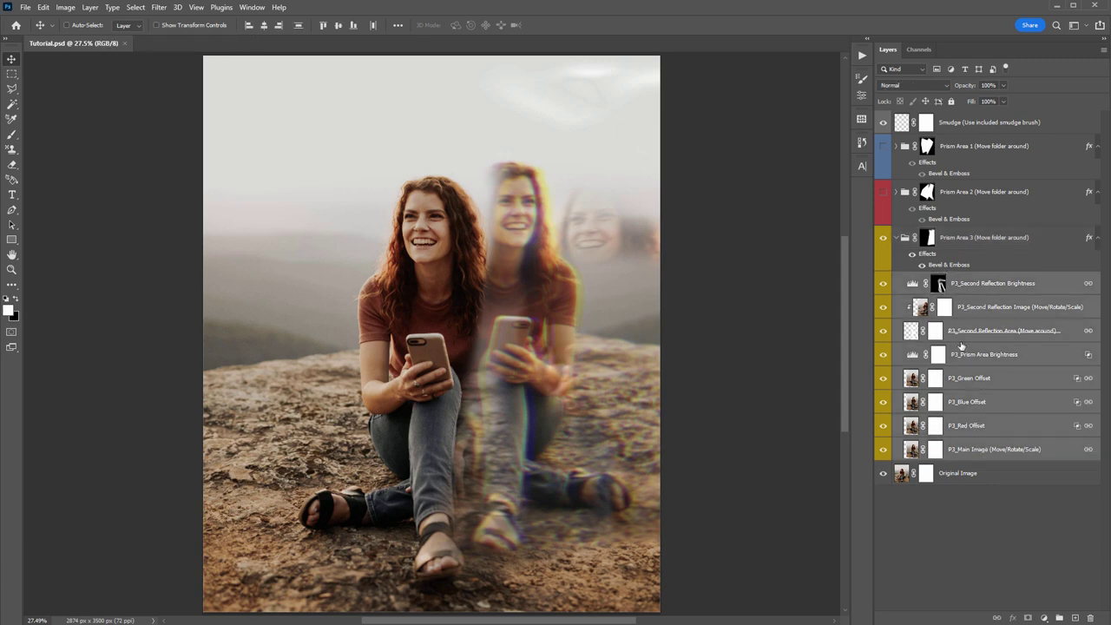
{"action": "left_click", "coordinate": [949, 243]}
{"action": "left_click", "coordinate": [927, 237], "text": "alt"}
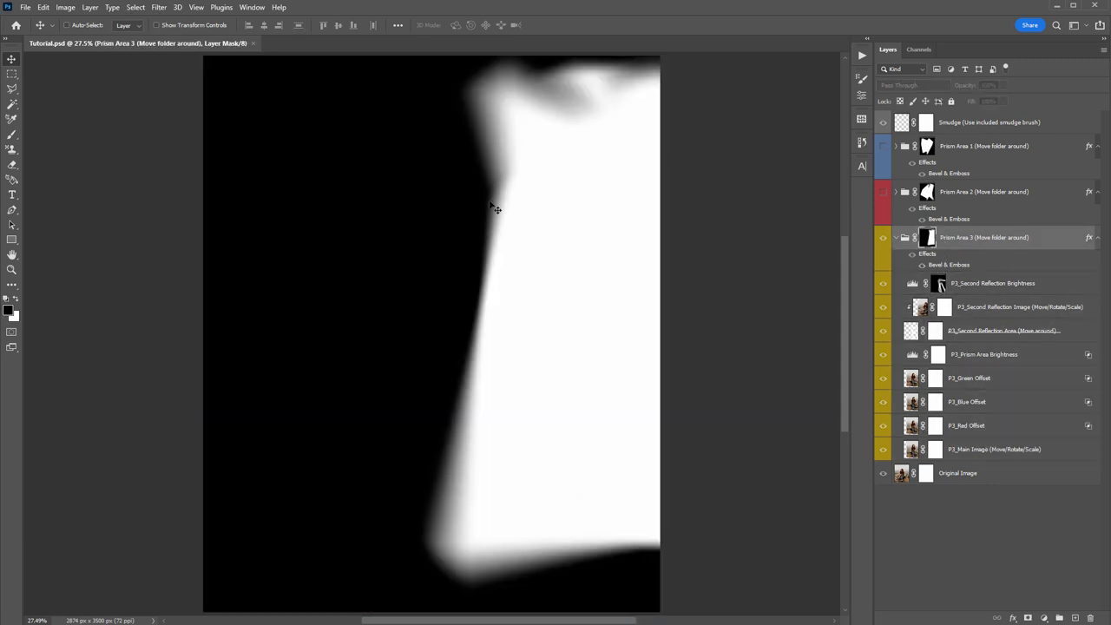
{"action": "left_click", "coordinate": [924, 237], "text": "alt"}
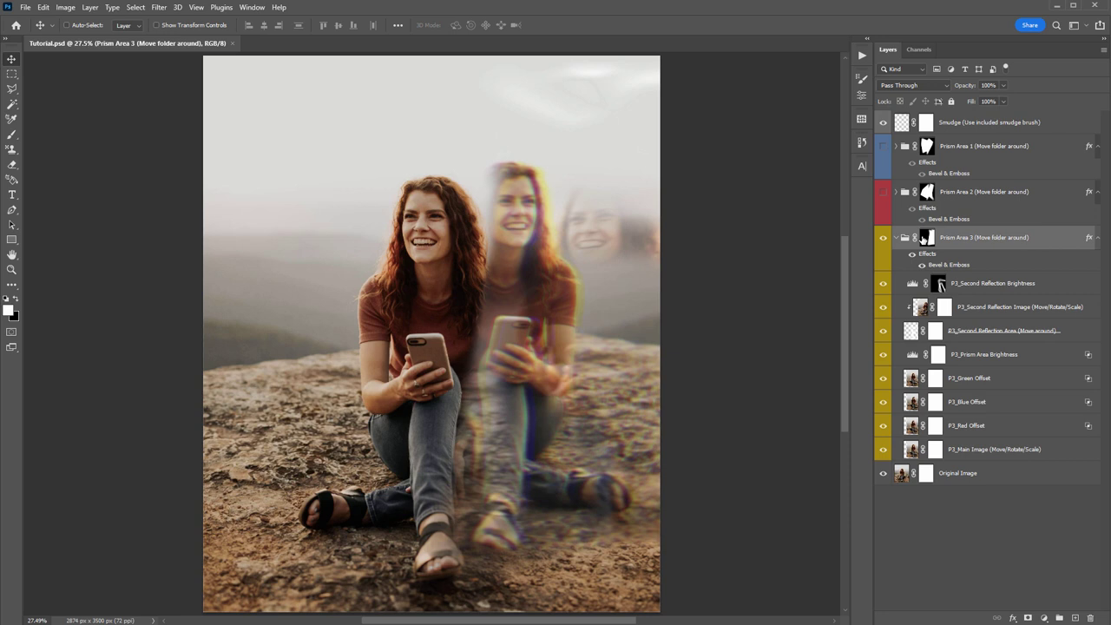
Try extending the Prism Area 3 mask beyond its left edge by painting white directly in the mask view
{"action": "left_click", "coordinate": [924, 238], "text": "alt"}
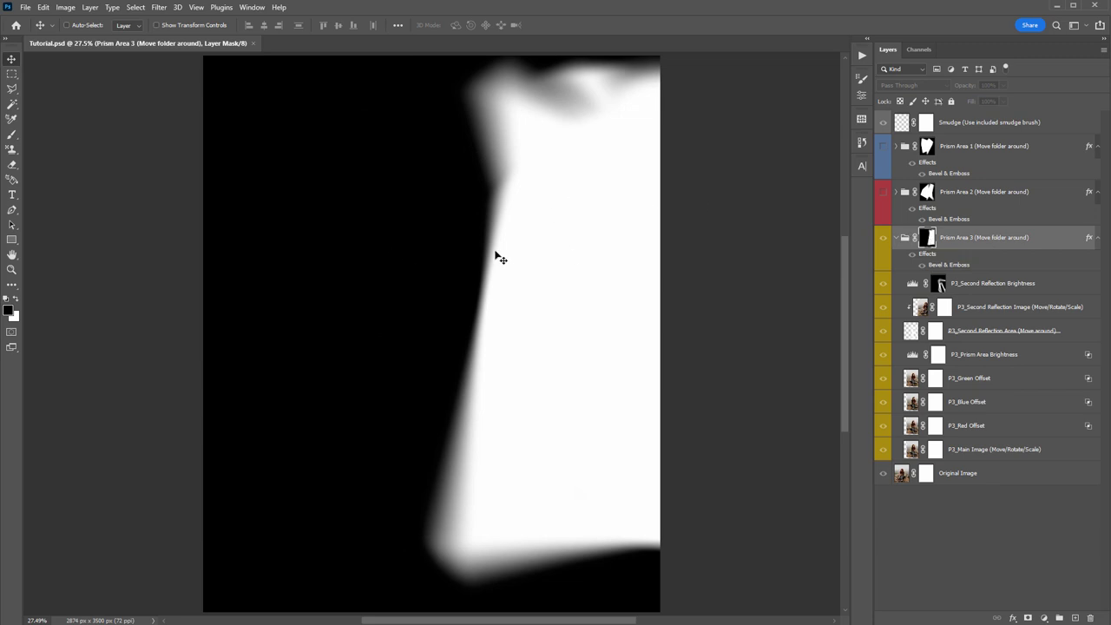
{"action": "key", "text": "b"}
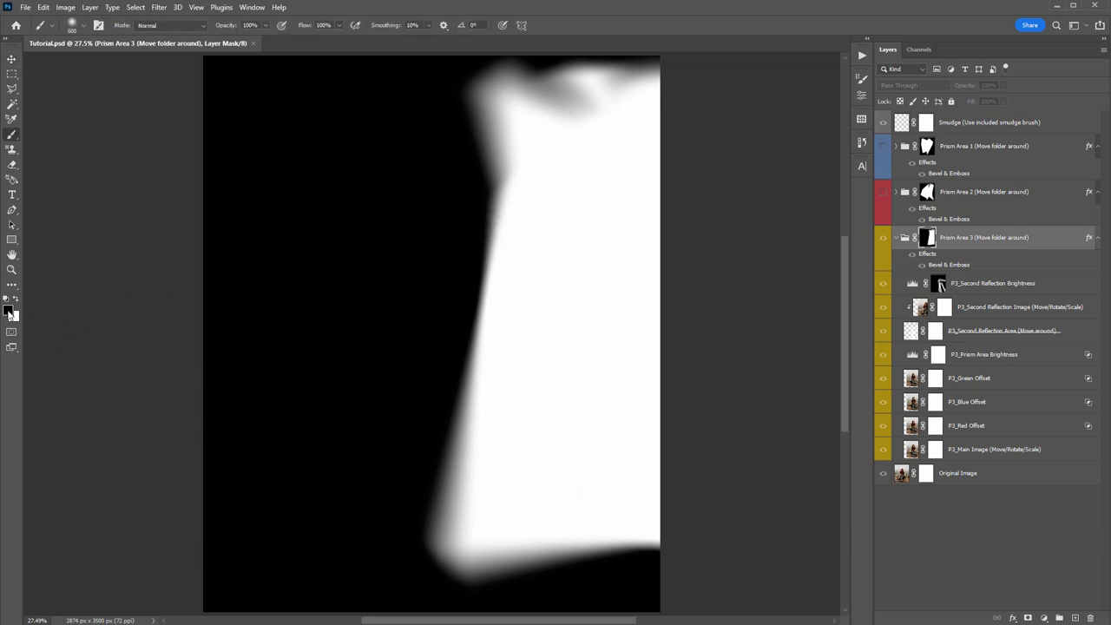
{"action": "mouse_move", "coordinate": [480, 303]}
{"action": "left_mouse_down"}
{"action": "mouse_move", "coordinate": [477, 325]}
{"action": "mouse_move", "coordinate": [438, 365]}
{"action": "left_mouse_up"}
{"action": "key", "text": "ctrl+z"}
{"action": "key", "text": "x"}
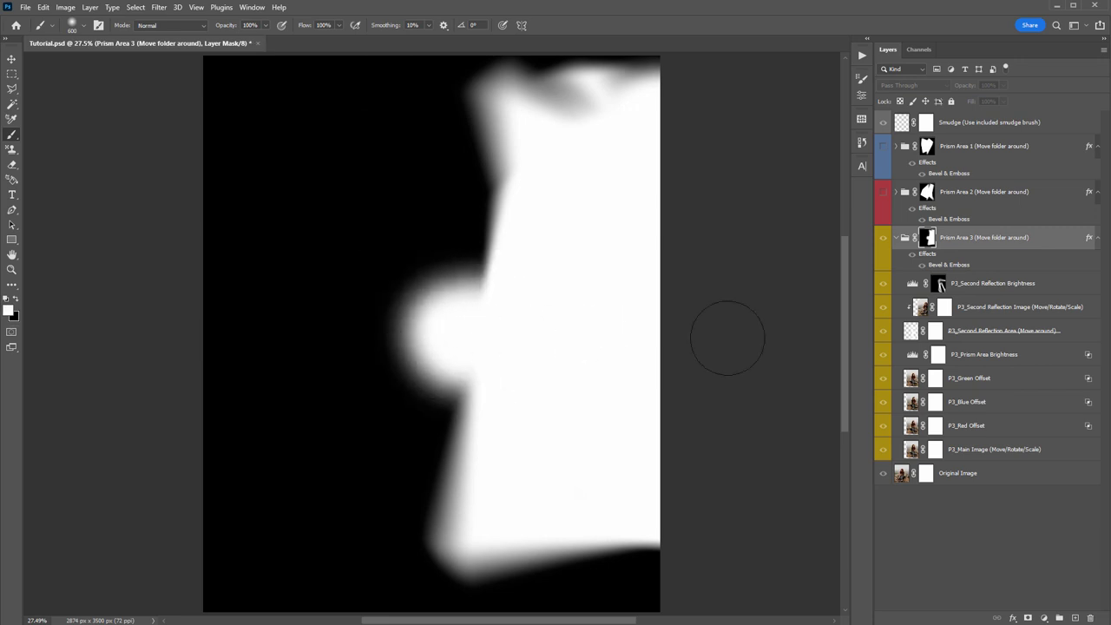
{"action": "key", "text": "ctrl+z"}
{"action": "left_click", "coordinate": [907, 239]}
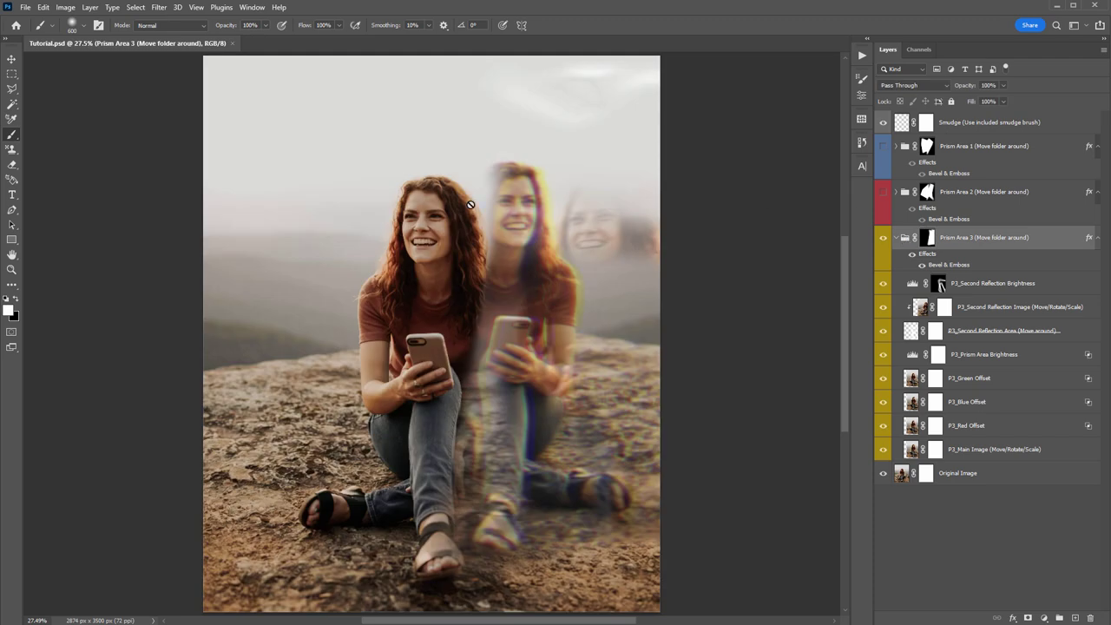
Try revealing and hiding parts of Prism Area 3 around the reflected woman's head by painting white and black on the folder's mask
{"action": "left_click", "coordinate": [928, 237]}
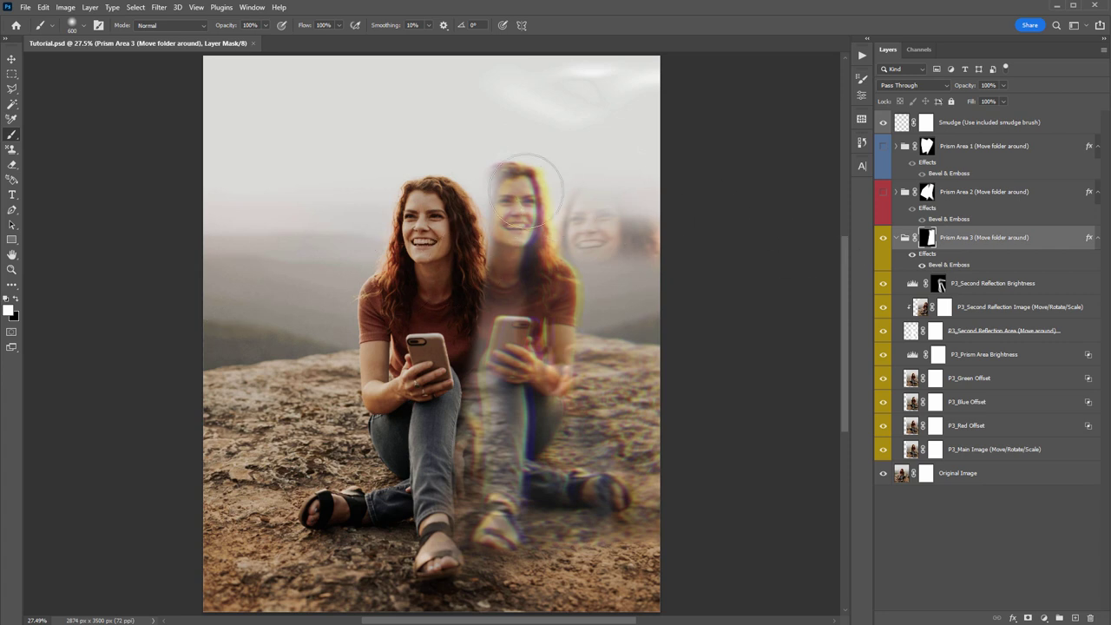
{"action": "mouse_move", "coordinate": [496, 198]}
{"action": "left_mouse_down"}
{"action": "mouse_move", "coordinate": [478, 191]}
{"action": "mouse_move", "coordinate": [426, 235]}
{"action": "mouse_move", "coordinate": [490, 258]}
{"action": "left_mouse_up"}
{"action": "key", "text": "ctrl+z"}
{"action": "key", "text": "ctrl+z"}
{"action": "key", "text": "x"}
{"action": "mouse_move", "coordinate": [501, 232]}
{"action": "left_mouse_down"}
{"action": "mouse_move", "coordinate": [513, 204]}
{"action": "mouse_move", "coordinate": [495, 262]}
{"action": "mouse_move", "coordinate": [544, 209]}
{"action": "mouse_move", "coordinate": [504, 193]}
{"action": "left_mouse_up"}
{"action": "key", "text": "ctrl+z"}
View the Prism Area 2 and Prism Area 1 folder masks on their own and collapse the Prism Area 3 folder
{"action": "left_click", "coordinate": [928, 194], "text": "alt"}
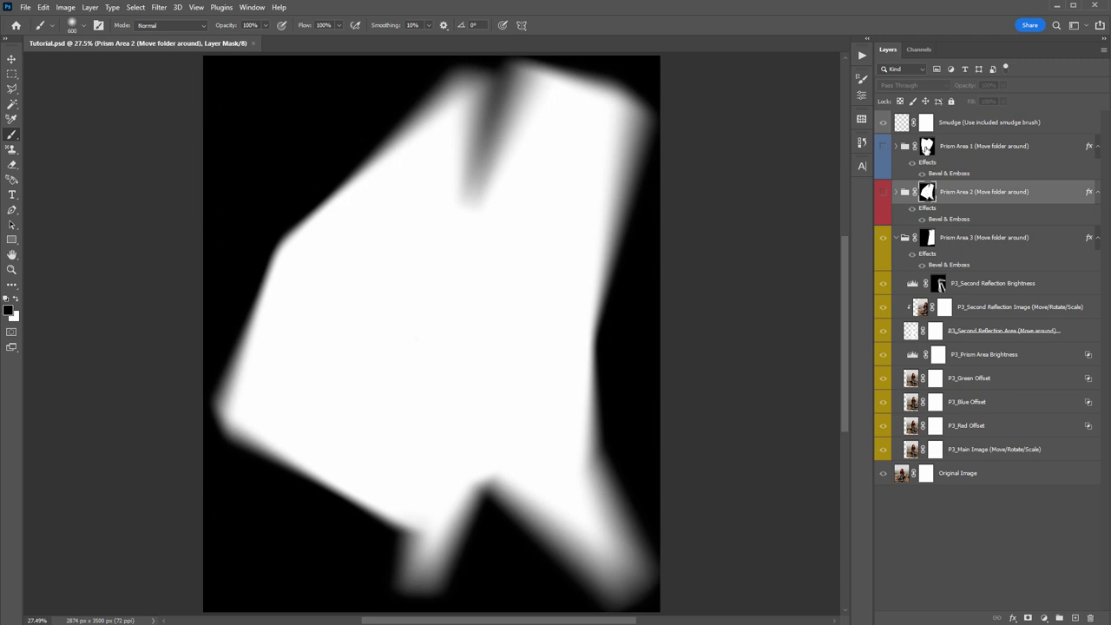
{"action": "left_click", "coordinate": [925, 148]}
{"action": "left_click", "coordinate": [925, 148], "text": "alt"}
{"action": "left_click", "coordinate": [927, 147], "text": "alt"}
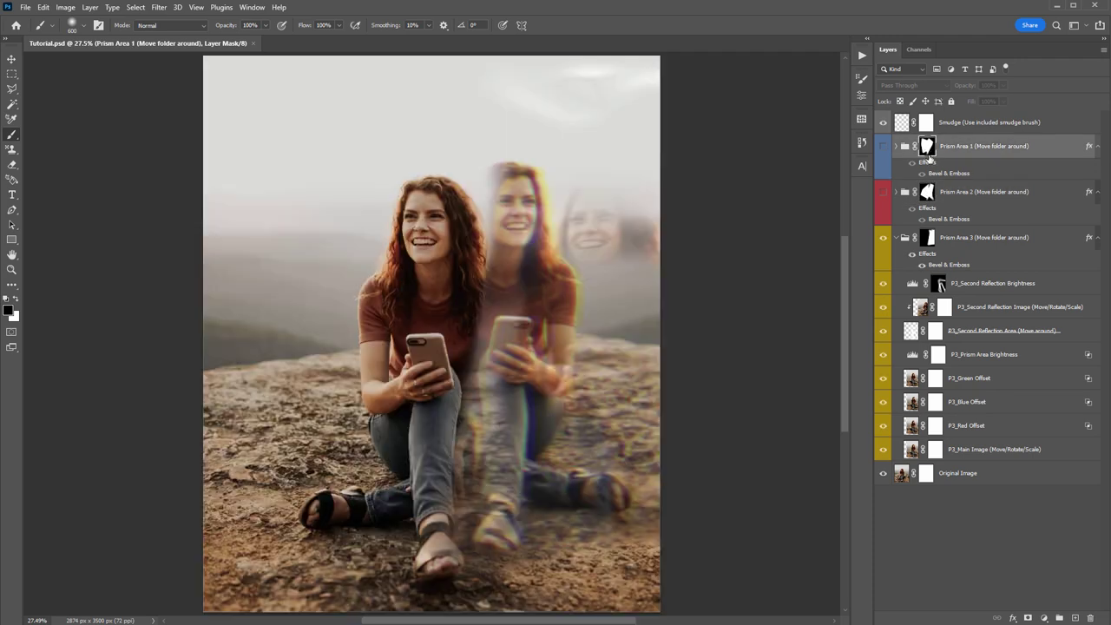
{"action": "left_click", "coordinate": [927, 192], "text": "alt"}
{"action": "left_click", "coordinate": [927, 193], "text": "alt"}
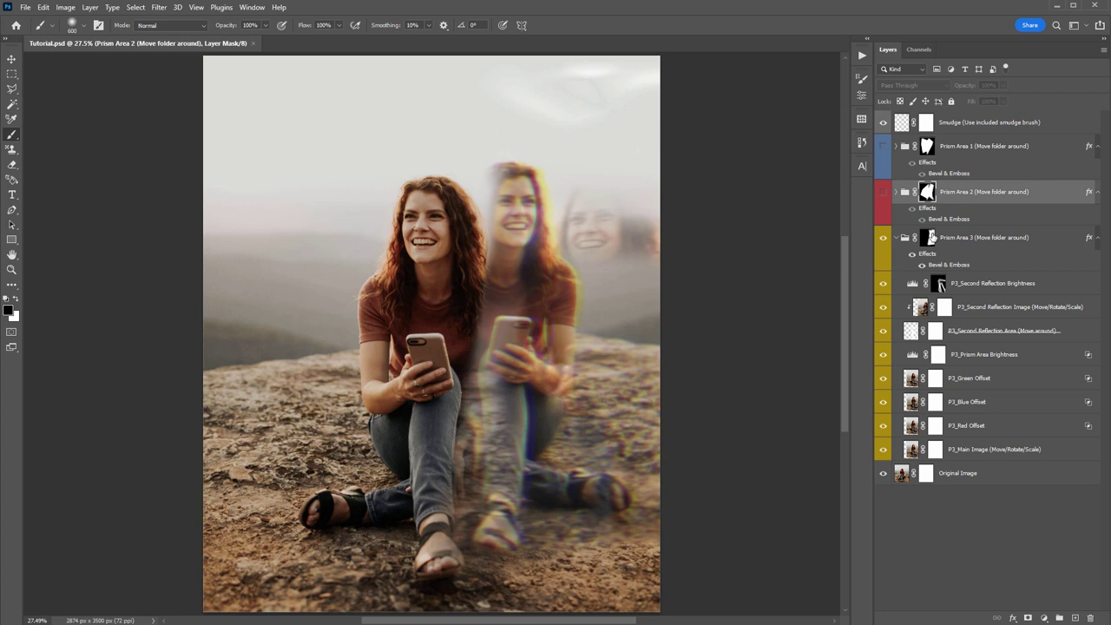
{"action": "key", "text": "v"}
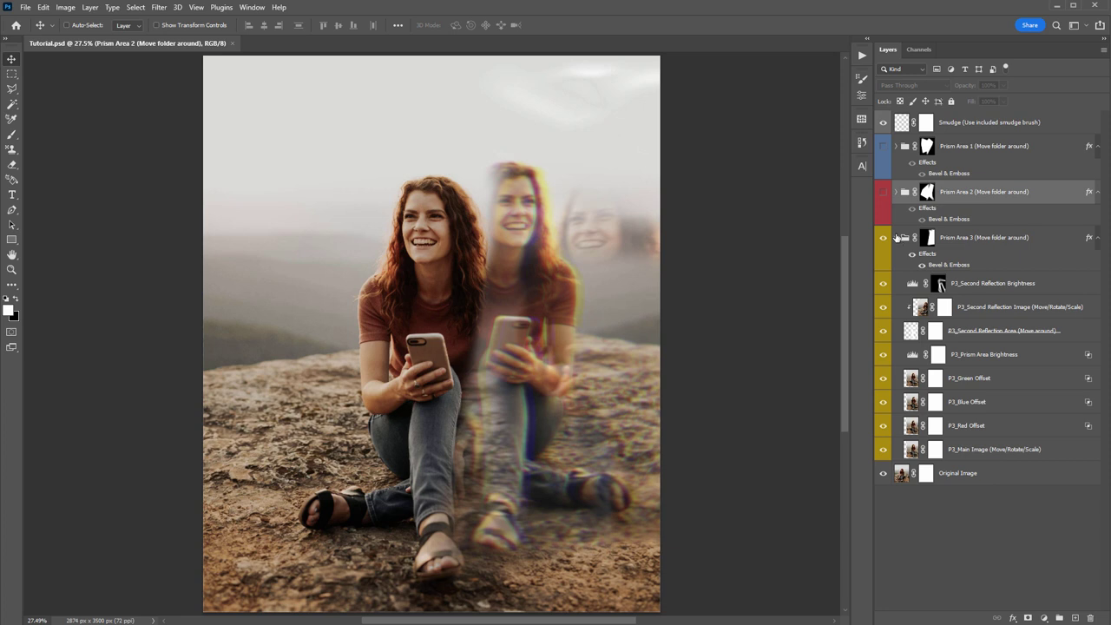
{"action": "left_click", "coordinate": [895, 237]}
Try deleting the Smudge layer and all three Prism Area folders, and look at the list of actions available for replaying the effect
{"action": "left_click", "coordinate": [1006, 128]}
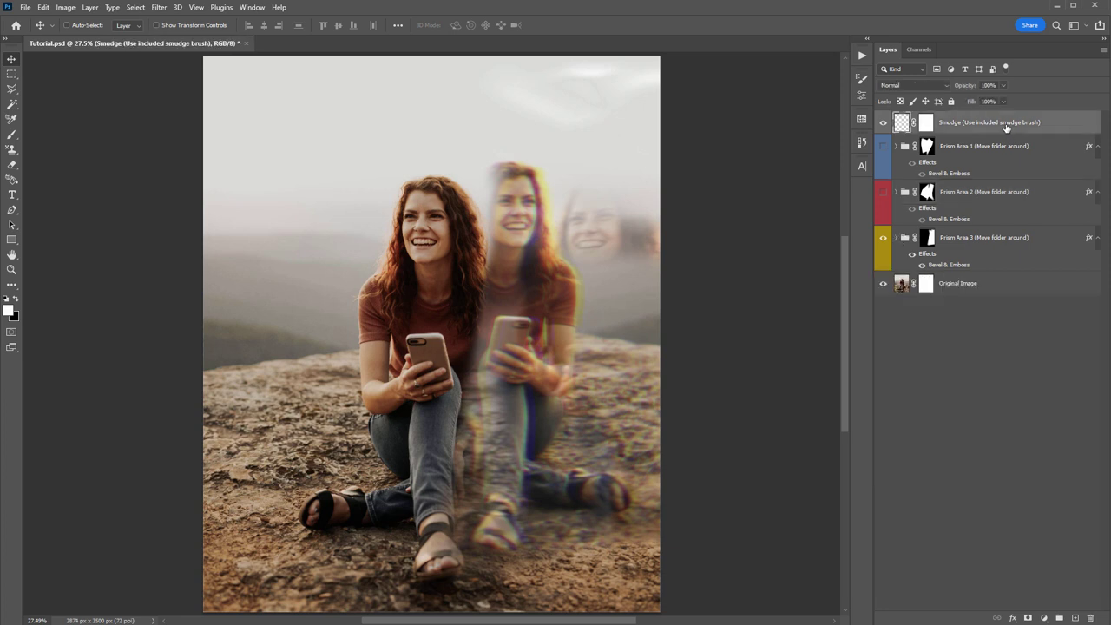
{"action": "left_click", "coordinate": [991, 240], "text": "shift"}
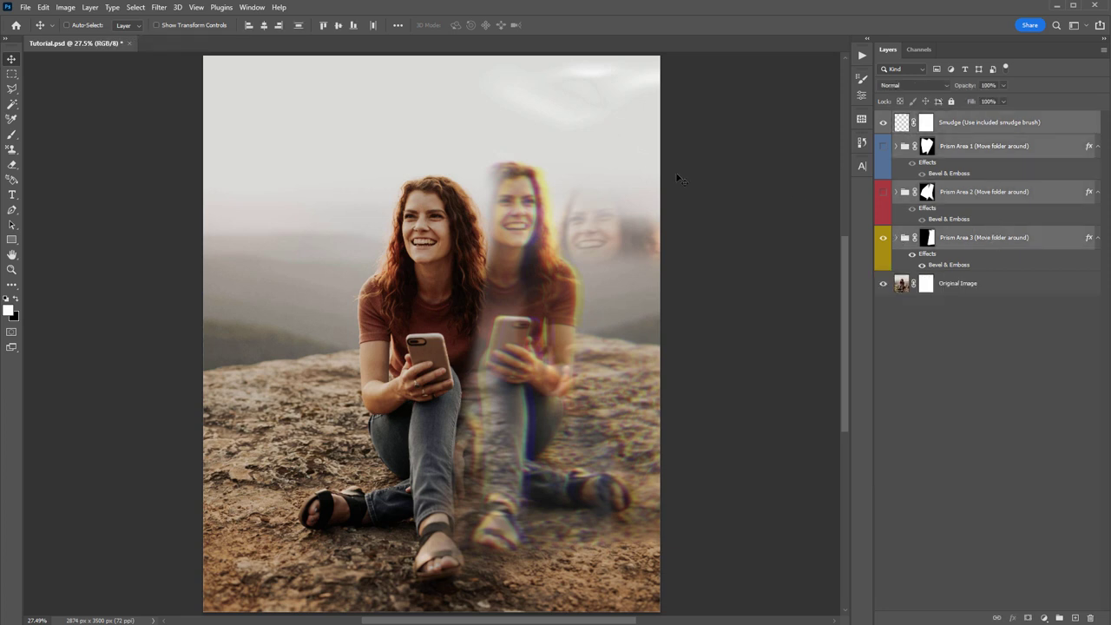
{"action": "key", "text": "Delete"}
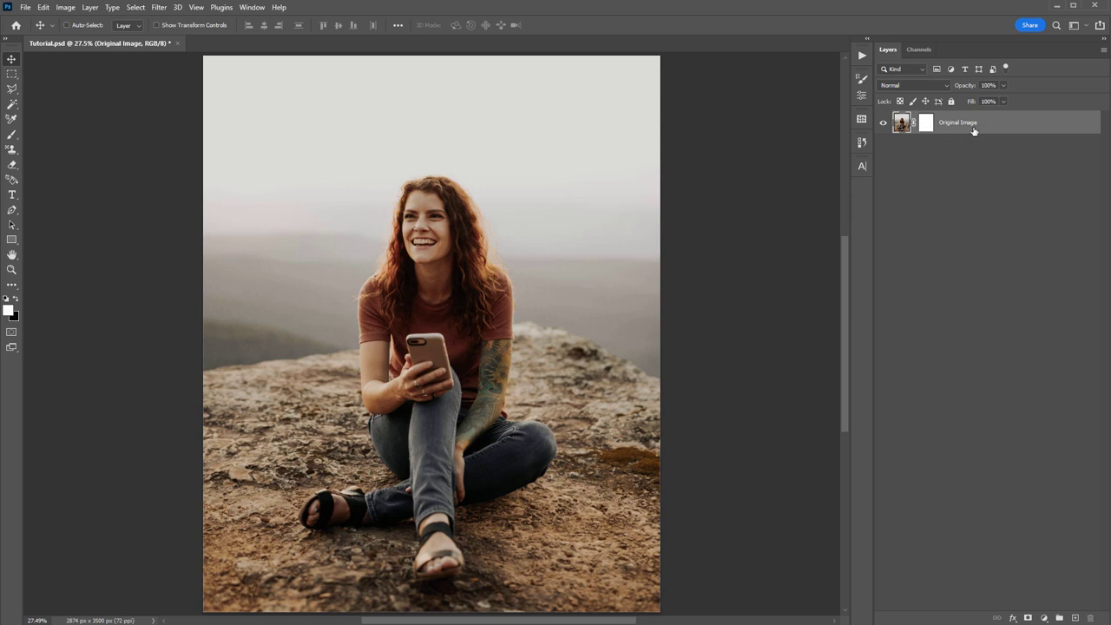
{"action": "left_click", "coordinate": [862, 55]}
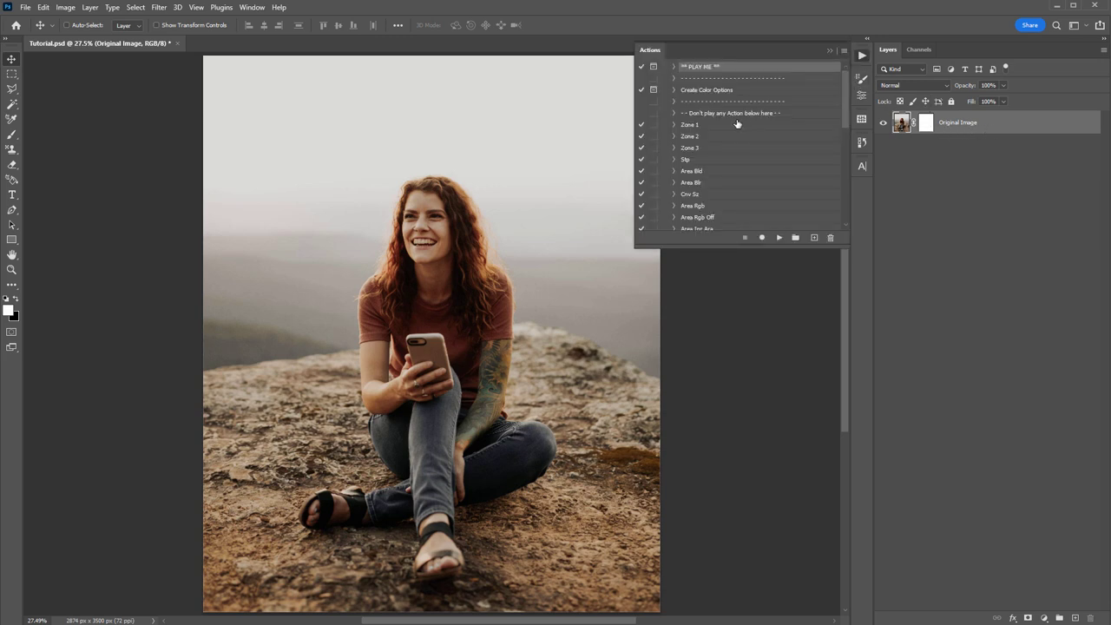
{"action": "left_click", "coordinate": [829, 50]}
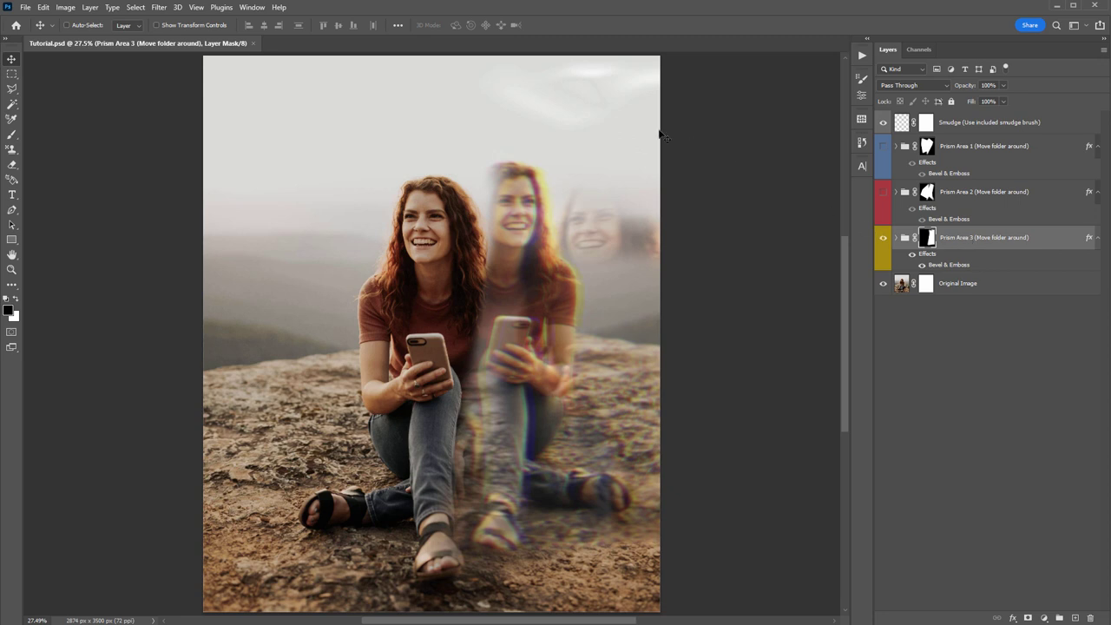
View the Prism Area 3 mask on its own and compare the folder with and without its layer effects
{"action": "left_click", "coordinate": [931, 242], "text": "alt"}
{"action": "left_click", "coordinate": [931, 242], "text": "alt"}
{"action": "left_click", "coordinate": [912, 255]}
{"action": "left_click", "coordinate": [912, 254]}
{"action": "left_click", "coordinate": [912, 254]}
{"action": "left_click", "coordinate": [912, 254]}
Set the highlight opacity to 31% and the shadow opacity to about 42% in Prism Area 3's Bevel & Emboss effect
{"action": "double_click", "coordinate": [948, 265]}
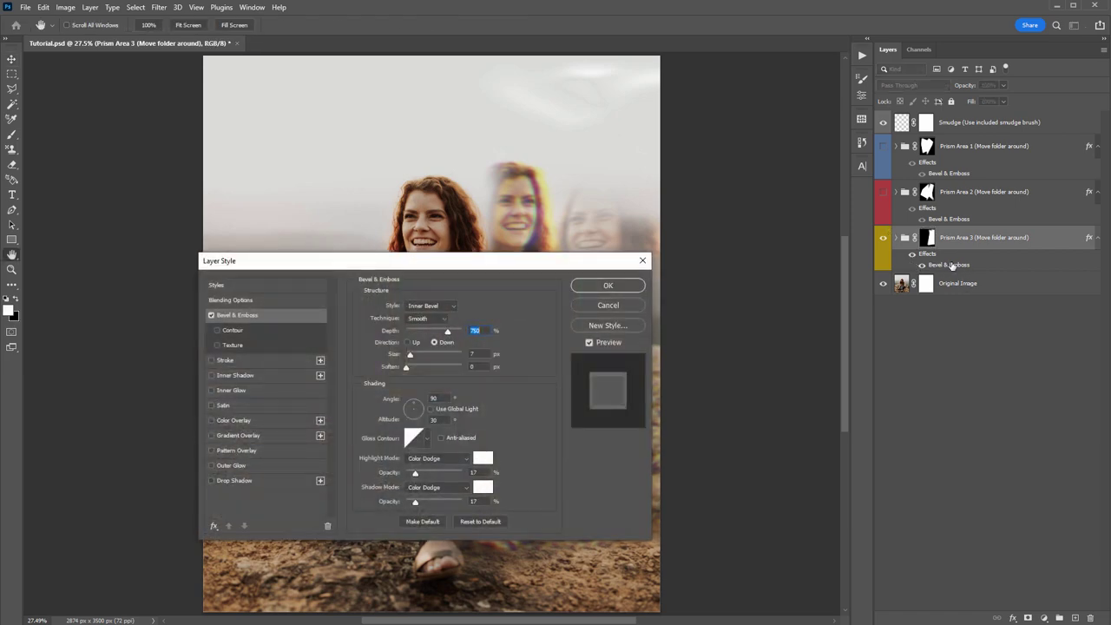
{"action": "left_click_drag", "start_coordinate": [501, 262], "coordinate": [859, 102]}
{"action": "left_click_drag", "start_coordinate": [686, 104], "coordinate": [442, 197]}
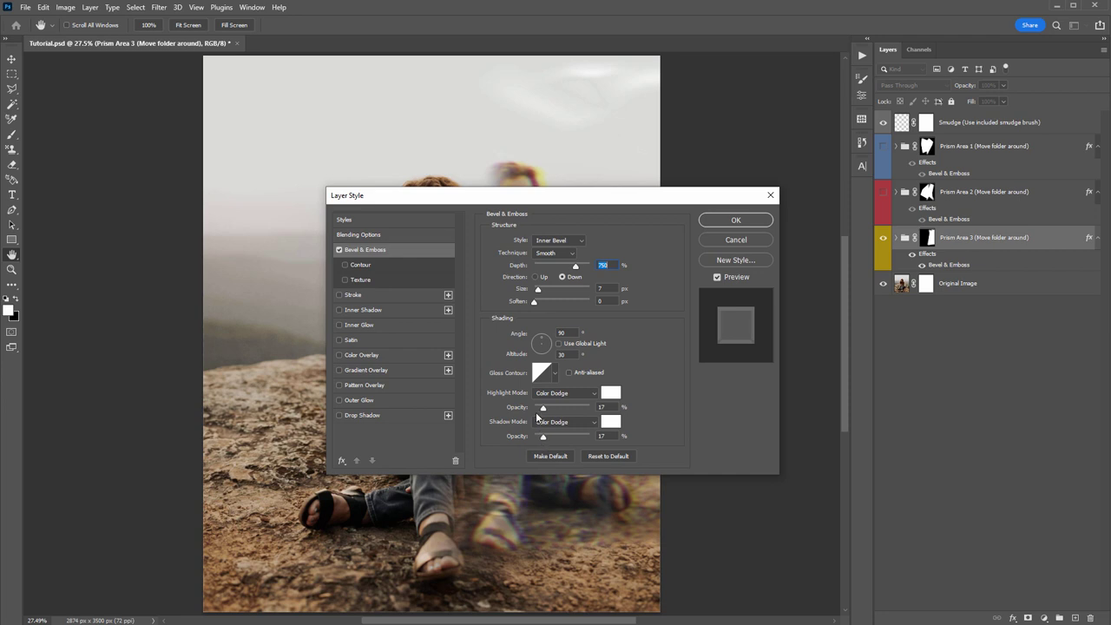
{"action": "left_click_drag", "start_coordinate": [568, 195], "coordinate": [898, 154]}
{"action": "left_click_drag", "start_coordinate": [873, 367], "coordinate": [871, 397]}
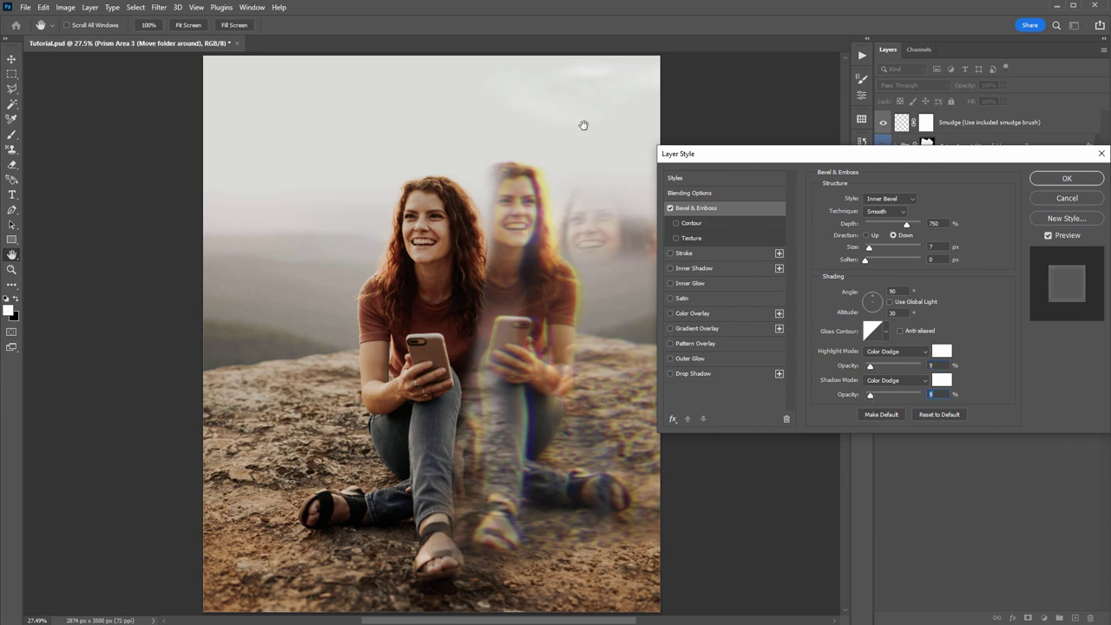
{"action": "left_click", "coordinate": [883, 365]}
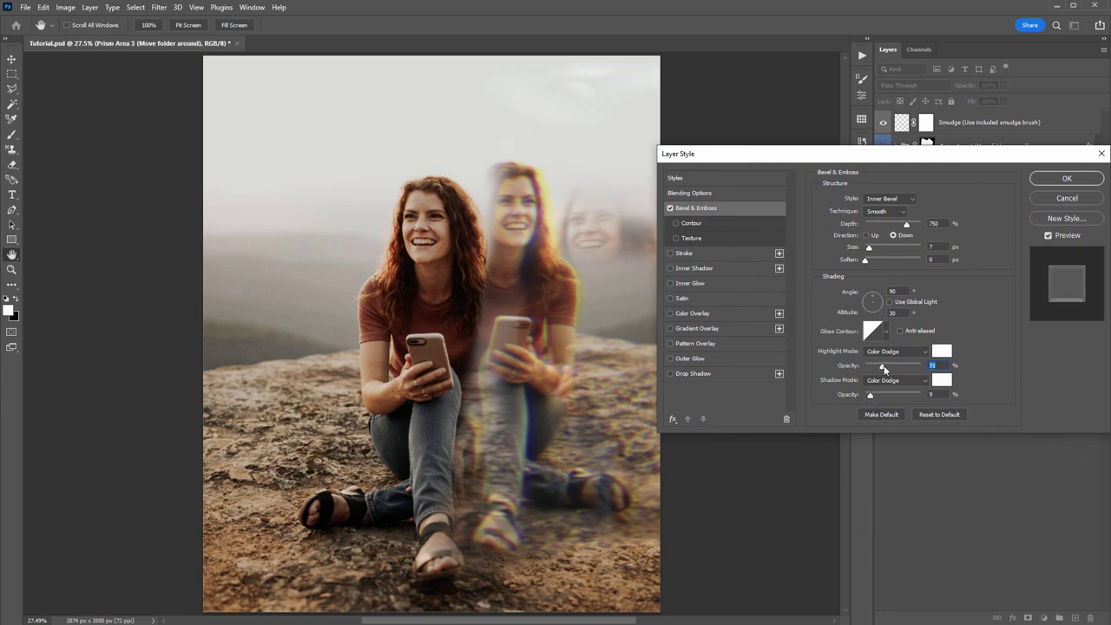
{"action": "left_click_drag", "start_coordinate": [882, 396], "coordinate": [899, 395]}
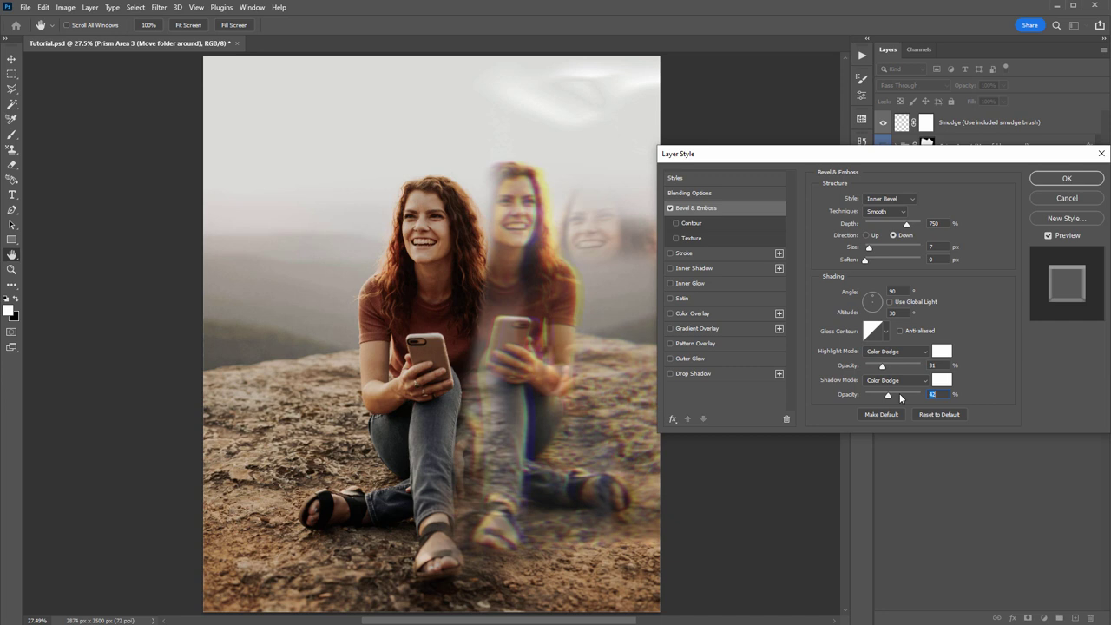
{"action": "left_click", "coordinate": [1054, 181]}
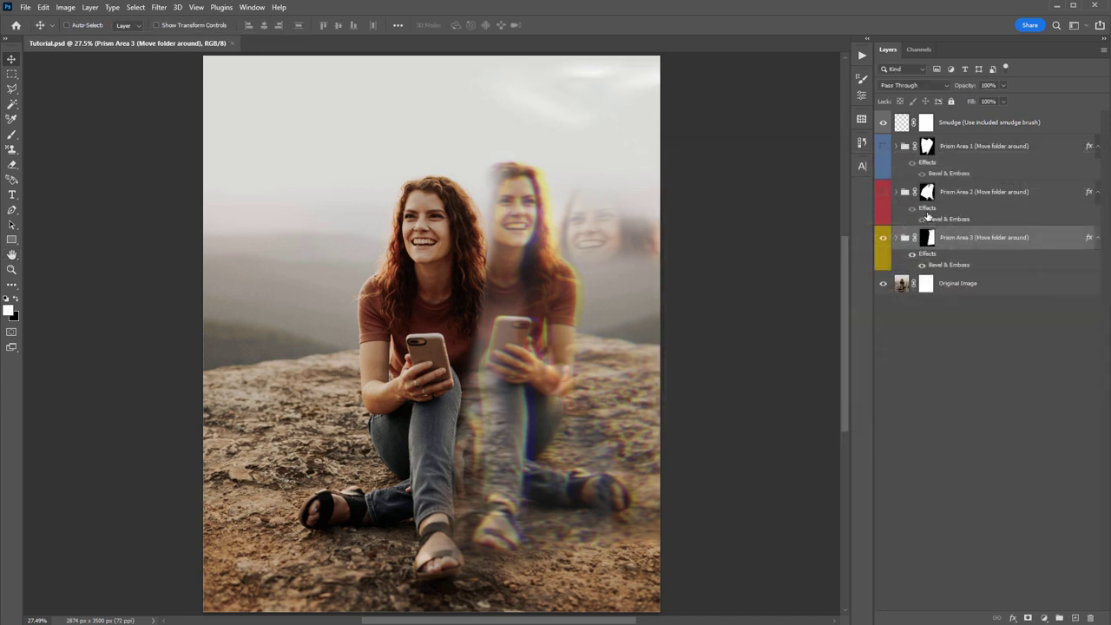
Show the Prism Area 2 folder and move it to the left edge of the portrait, clear of the woman
{"action": "left_click", "coordinate": [987, 191]}
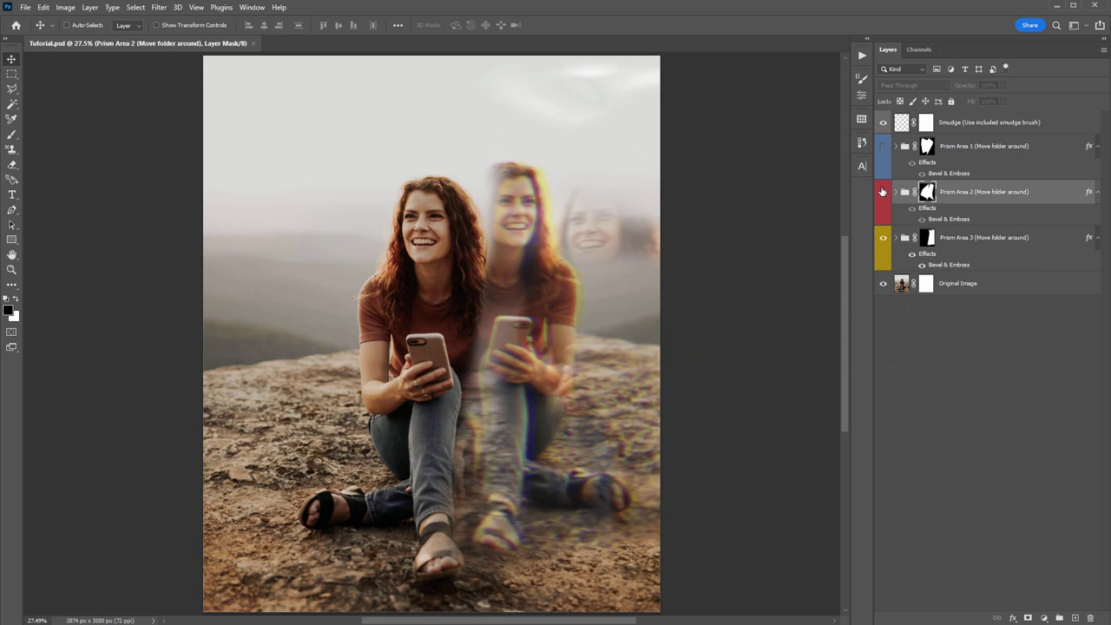
{"action": "left_click", "coordinate": [882, 192]}
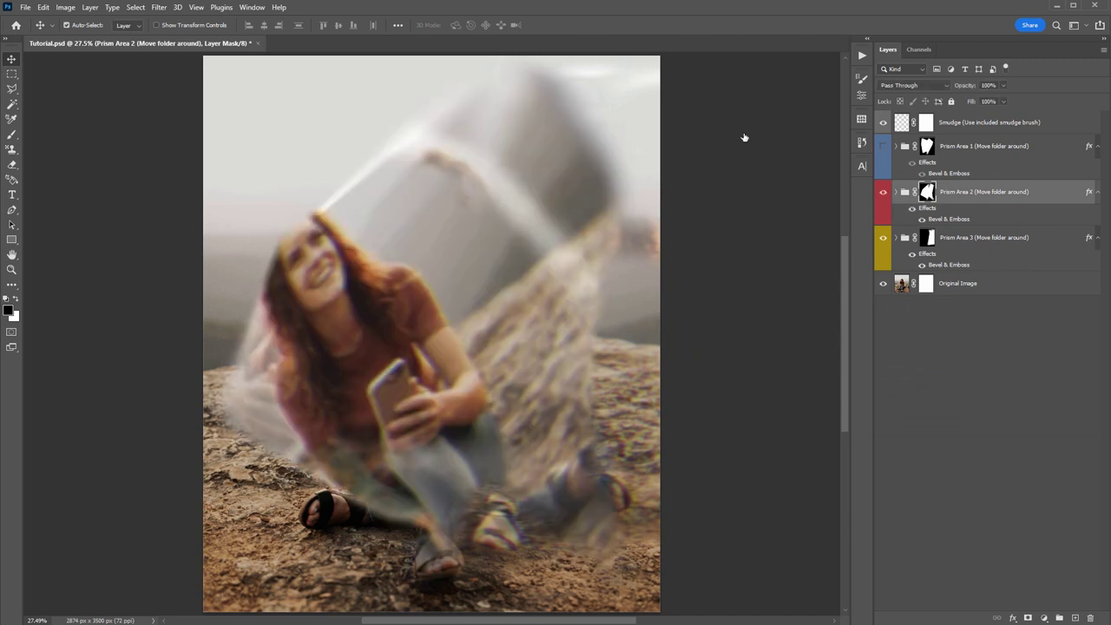
{"action": "key", "text": "ctrl+minus"}
{"action": "key", "text": "ctrl+minus"}
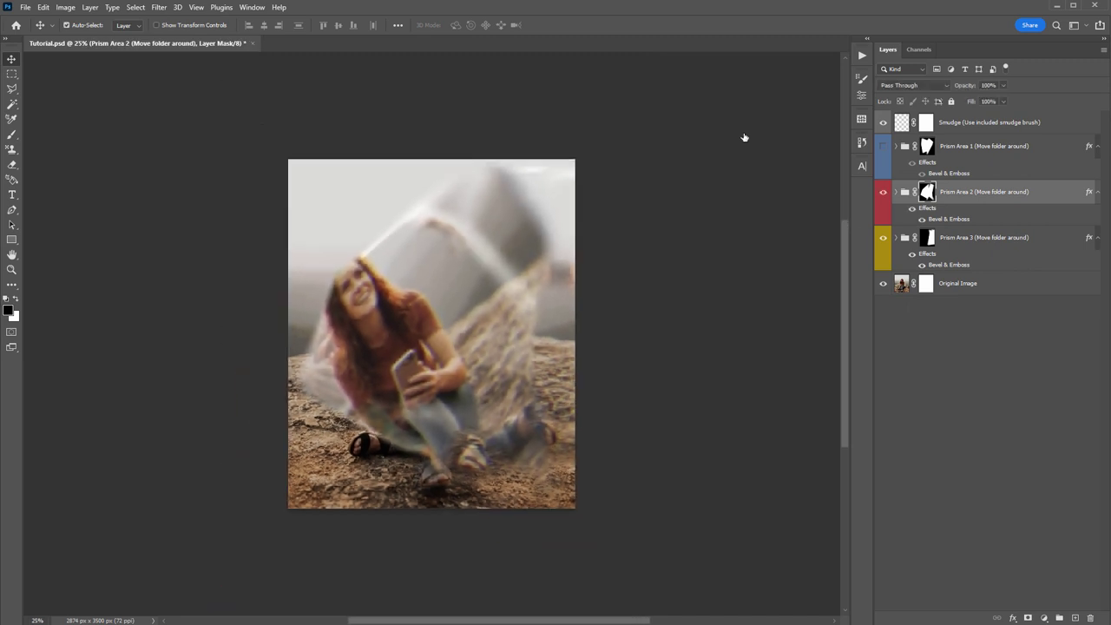
{"action": "left_click", "coordinate": [905, 192]}
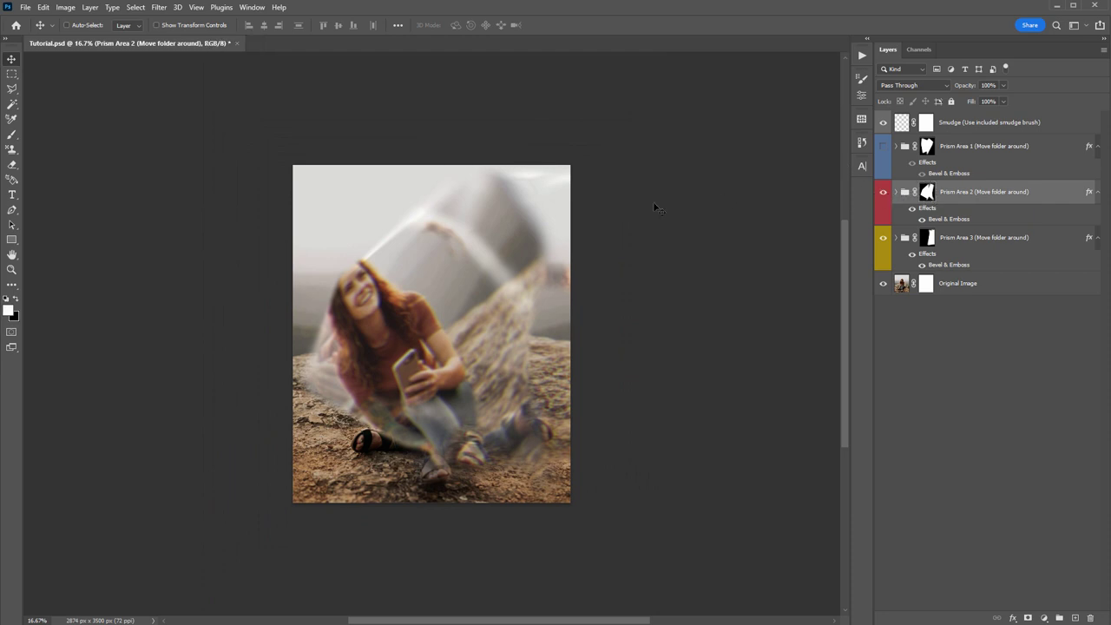
{"action": "left_click_drag", "start_coordinate": [588, 210], "coordinate": [471, 216]}
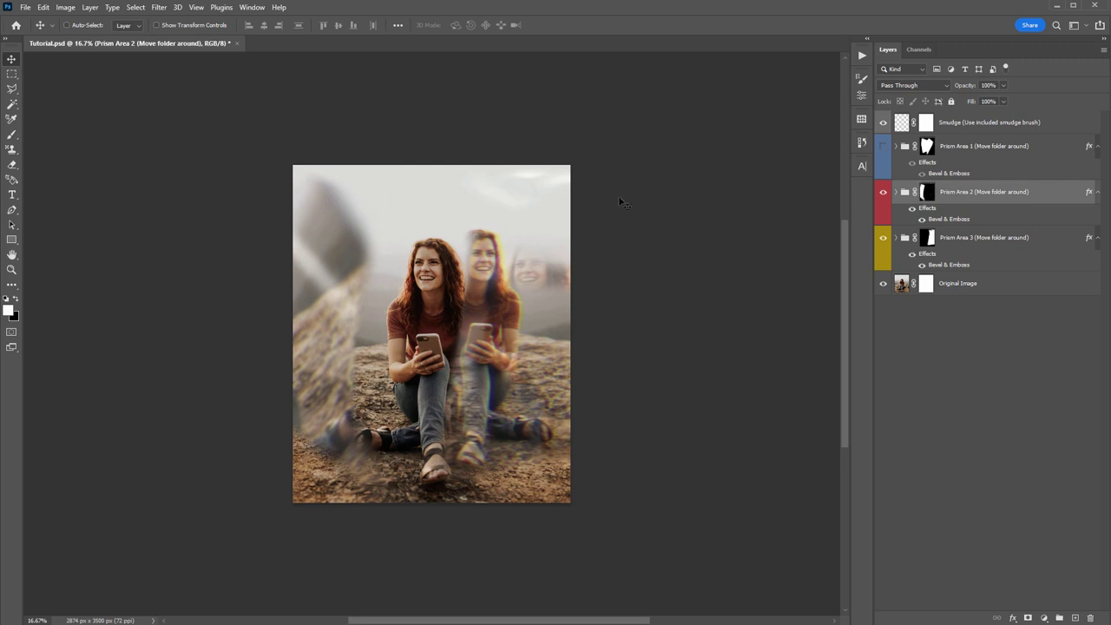
Expand the Prism Area 2 folder and move P2_Main Image right and slightly up until the woman's reflection falls inside the prism area
{"action": "left_click", "coordinate": [893, 192]}
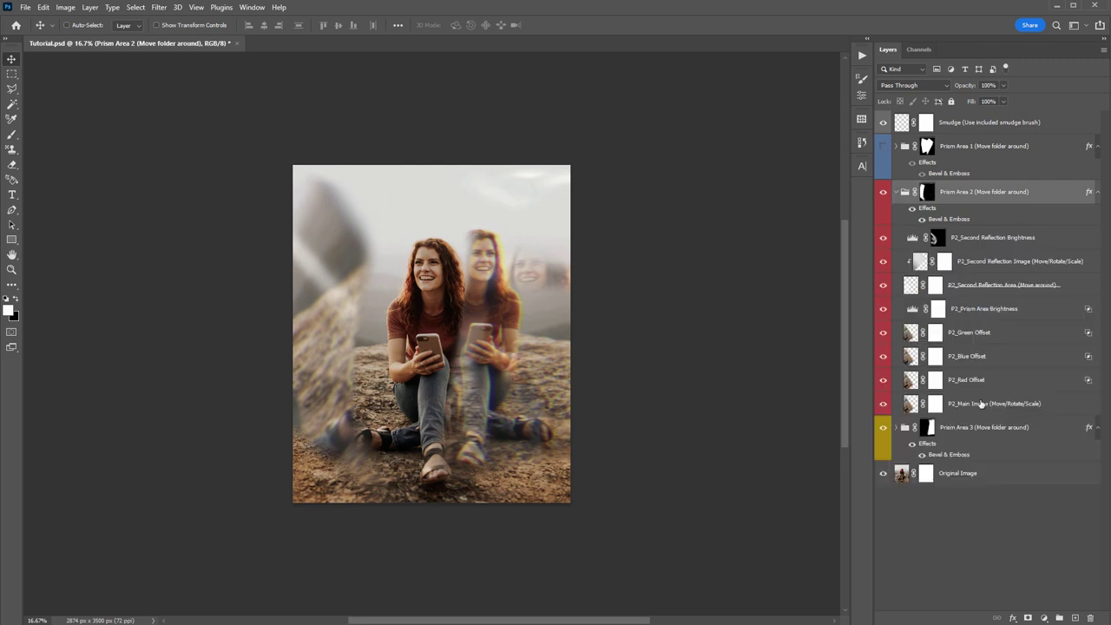
{"action": "left_click", "coordinate": [980, 411]}
{"action": "left_click_drag", "start_coordinate": [350, 245], "coordinate": [438, 215]}
Rotate P2_Main Image about 20° clockwise so the woman's reflection sits more upright
{"action": "key", "text": "ctrl+minus"}
{"action": "key", "text": "ctrl+minus"}
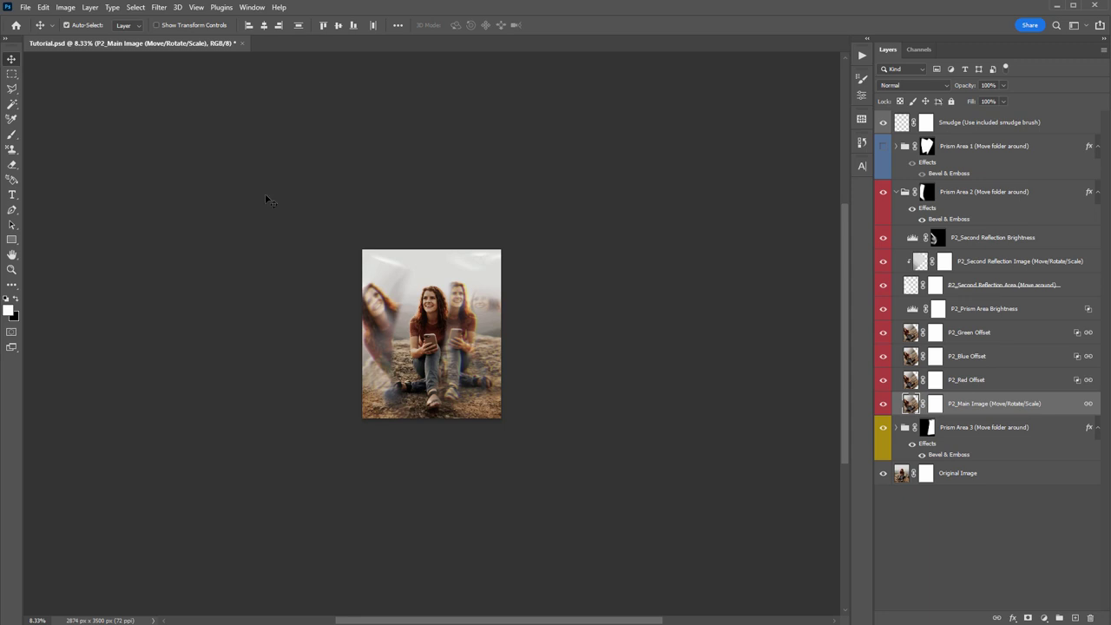
{"action": "key", "text": "ctrl+t"}
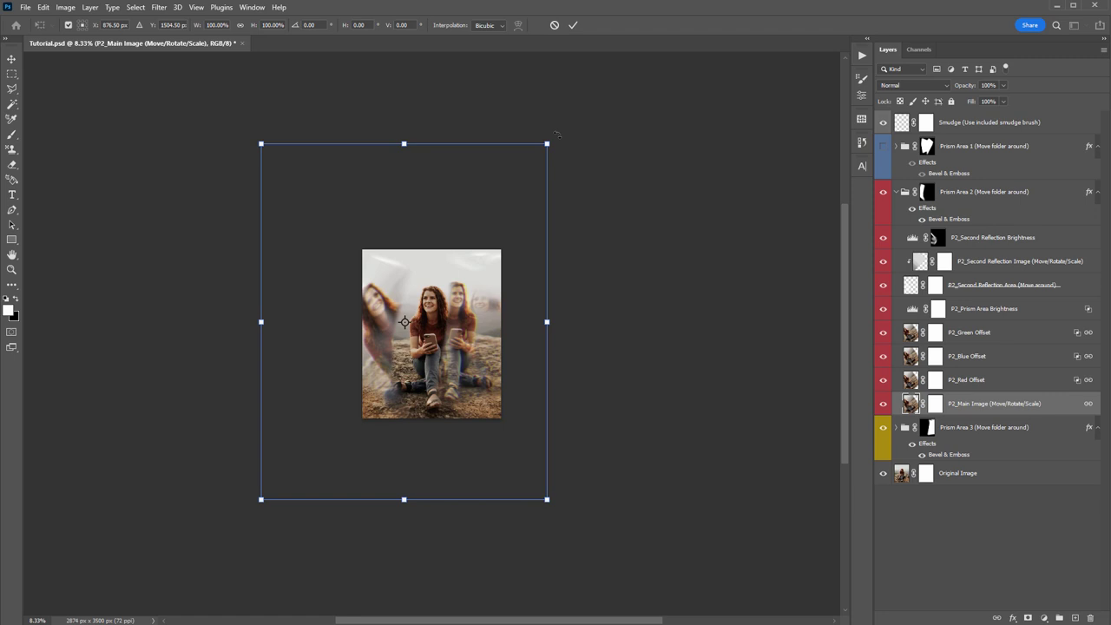
{"action": "left_click_drag", "start_coordinate": [559, 133], "coordinate": [579, 218]}
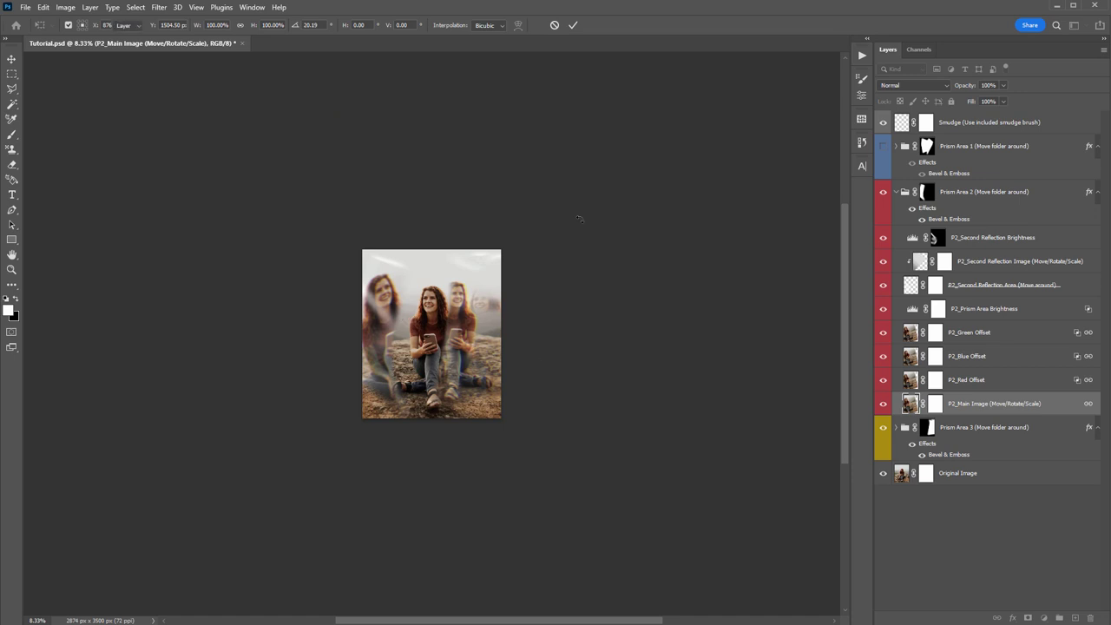
{"action": "key", "text": "Return"}
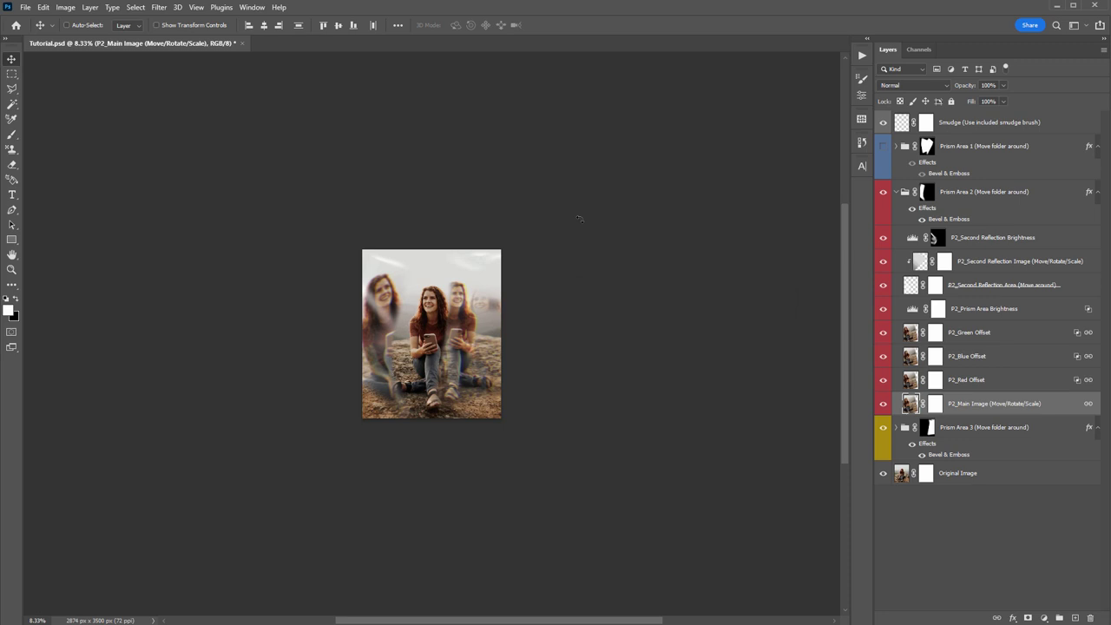
Hide and show P2_Second Reflection Image and P2_Second Reflection Brightness to compare their effect on the portrait
{"action": "key", "text": "ctrl+0"}
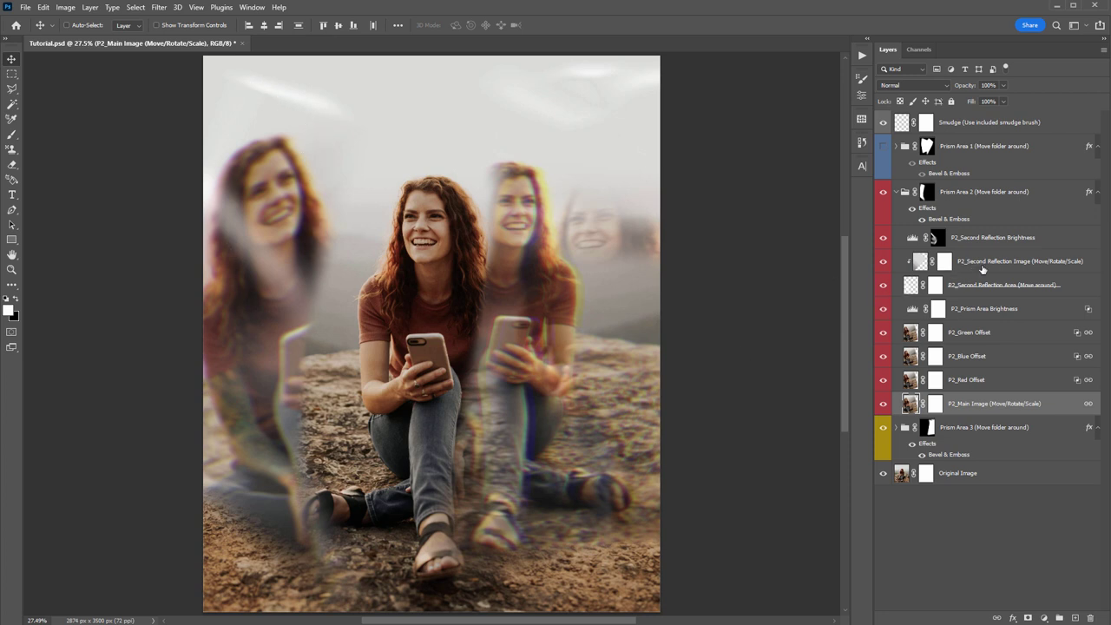
{"action": "left_click", "coordinate": [983, 269]}
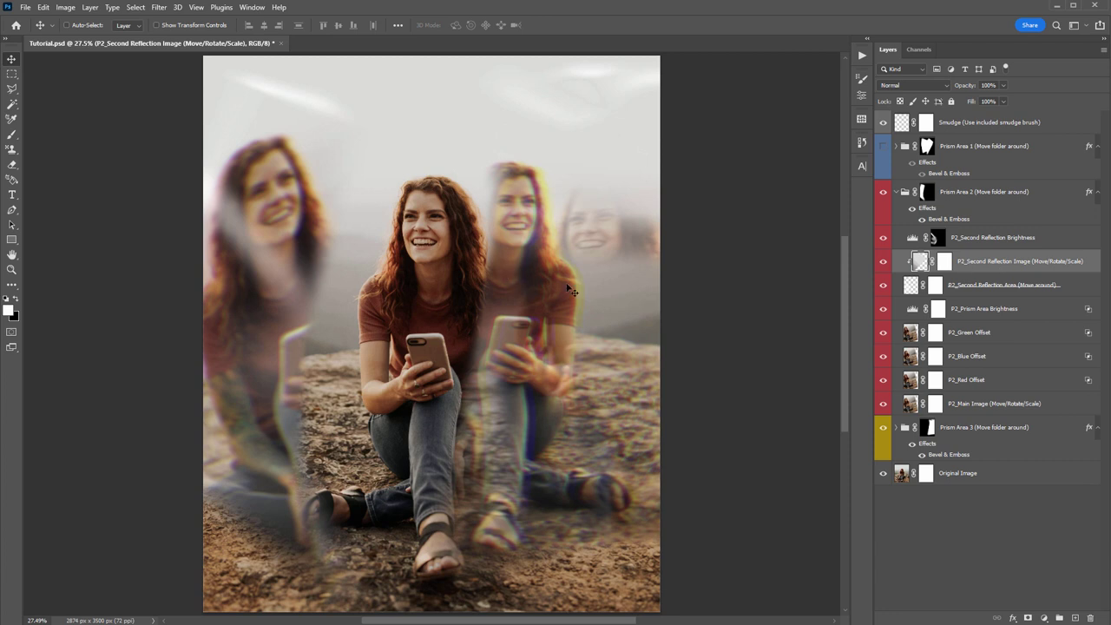
{"action": "left_click", "coordinate": [884, 263]}
{"action": "left_click", "coordinate": [884, 263]}
{"action": "left_click", "coordinate": [883, 239]}
{"action": "left_click", "coordinate": [883, 240]}
Inspect the Levels settings of P2_Second Reflection Brightness
{"action": "left_click", "coordinate": [911, 237]}
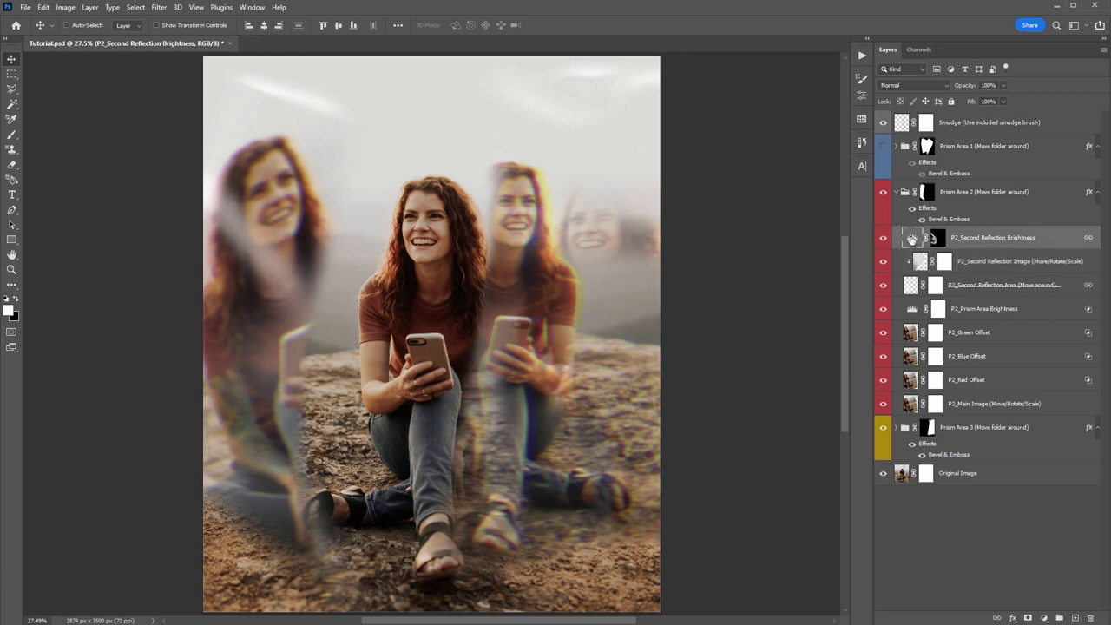
{"action": "double_click", "coordinate": [912, 237]}
{"action": "mouse_move", "coordinate": [820, 196]}
{"action": "left_mouse_down"}
{"action": "mouse_move", "coordinate": [800, 198]}
{"action": "mouse_move", "coordinate": [814, 198]}
{"action": "mouse_move", "coordinate": [812, 177]}
{"action": "left_mouse_up"}
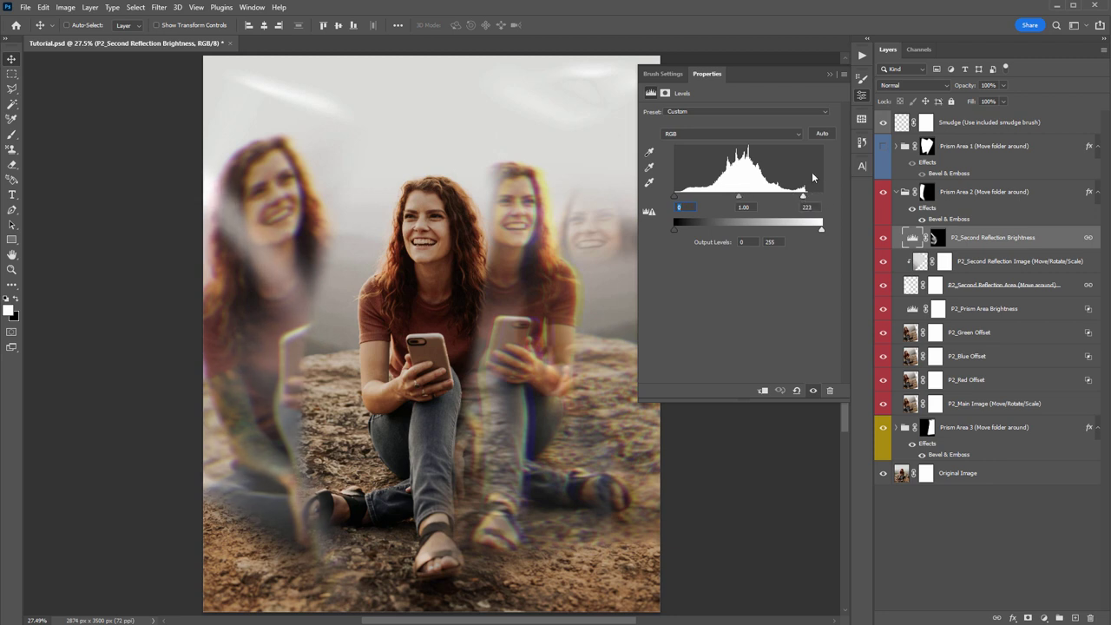
{"action": "left_click", "coordinate": [830, 73]}
Move P2_Second Reflection Image up and to the right so its pale streak clears the reflected face, and collapse the Prism Area 2 folder
{"action": "left_click", "coordinate": [985, 266]}
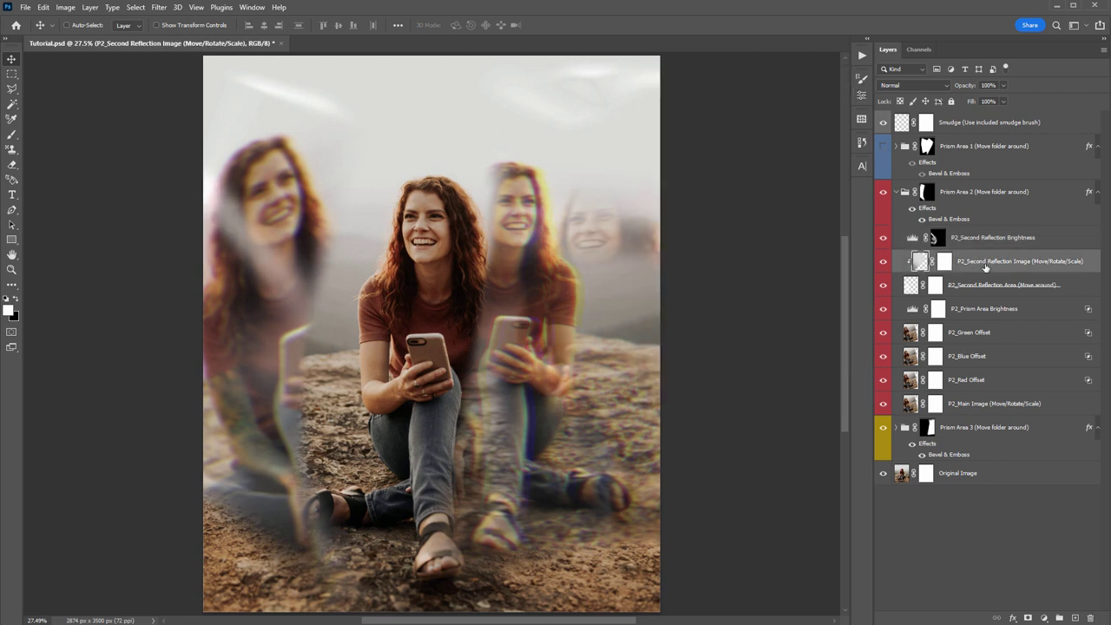
{"action": "left_click_drag", "start_coordinate": [291, 162], "coordinate": [398, 95]}
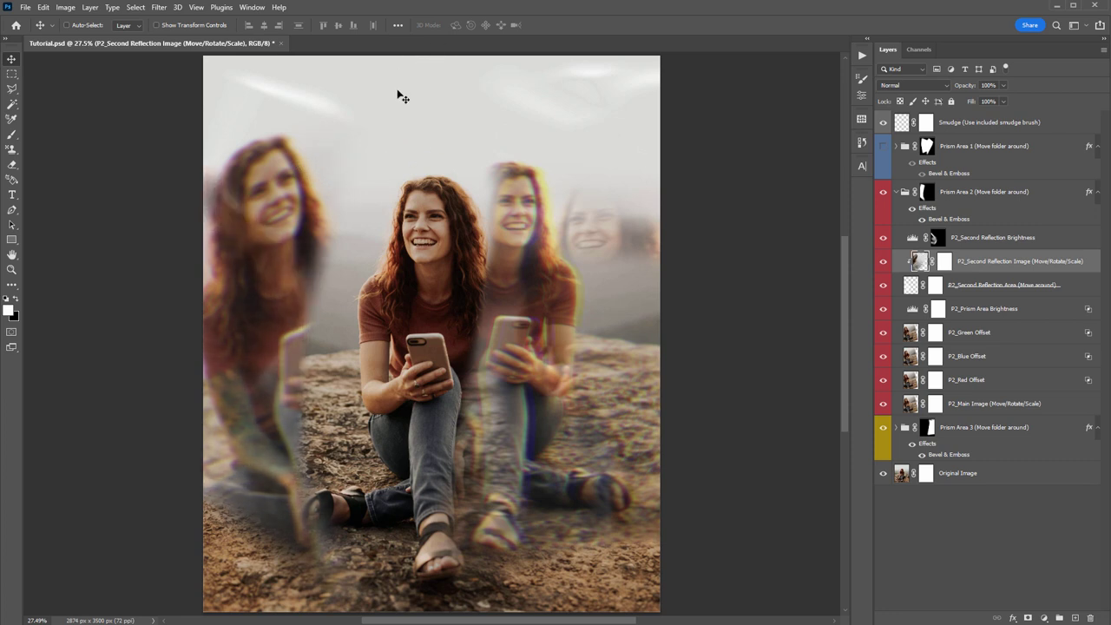
{"action": "left_click_drag", "start_coordinate": [450, 248], "coordinate": [448, 245]}
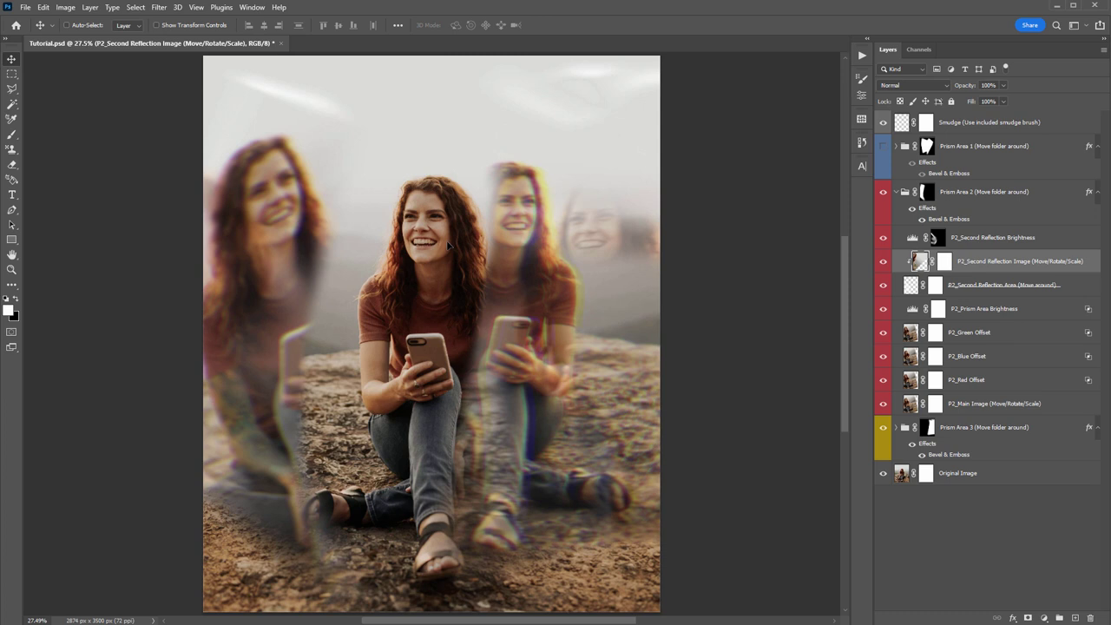
{"action": "left_click", "coordinate": [896, 192]}
Show the Prism Area 1 folder and move it down over the lower left of the portrait, below the woman
{"action": "left_click", "coordinate": [889, 145]}
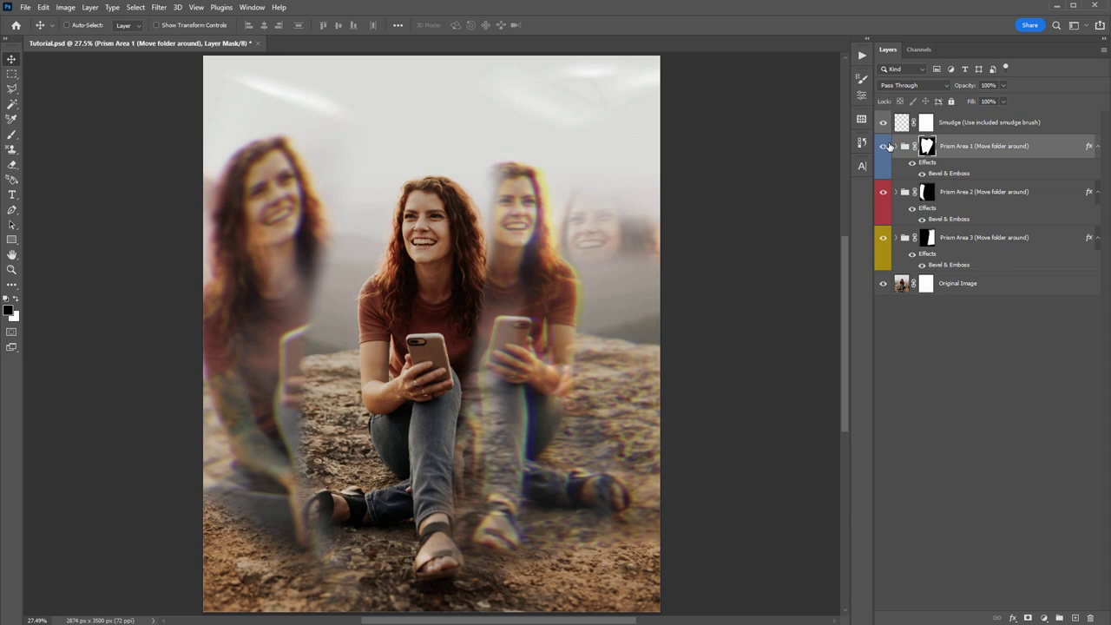
{"action": "left_click", "coordinate": [900, 146]}
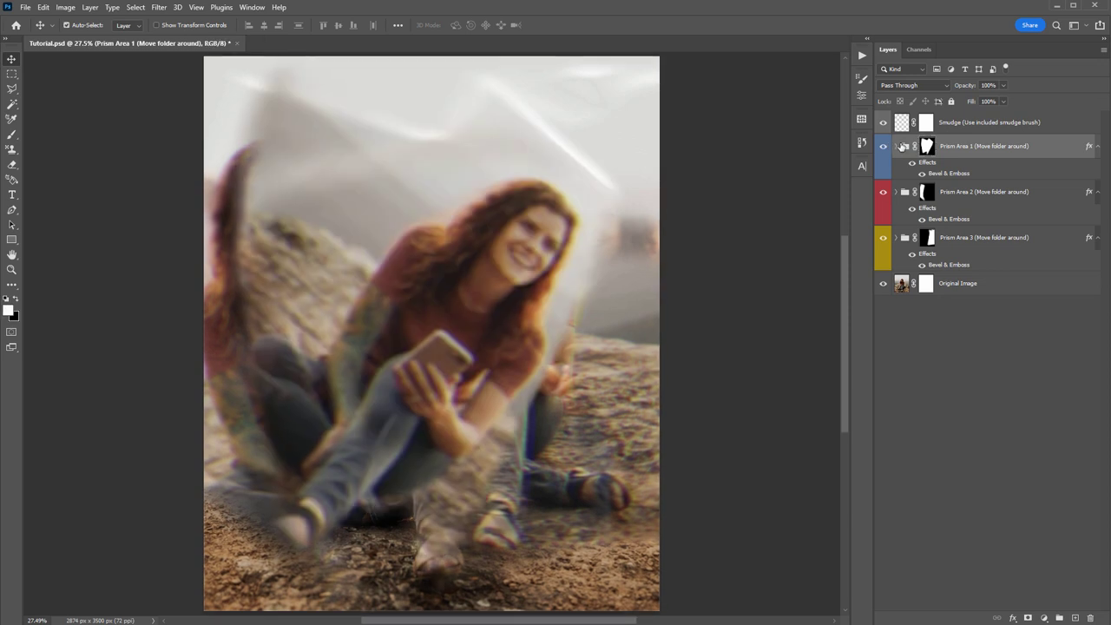
{"action": "key", "text": "ctrl+minus"}
{"action": "key", "text": "ctrl+minus"}
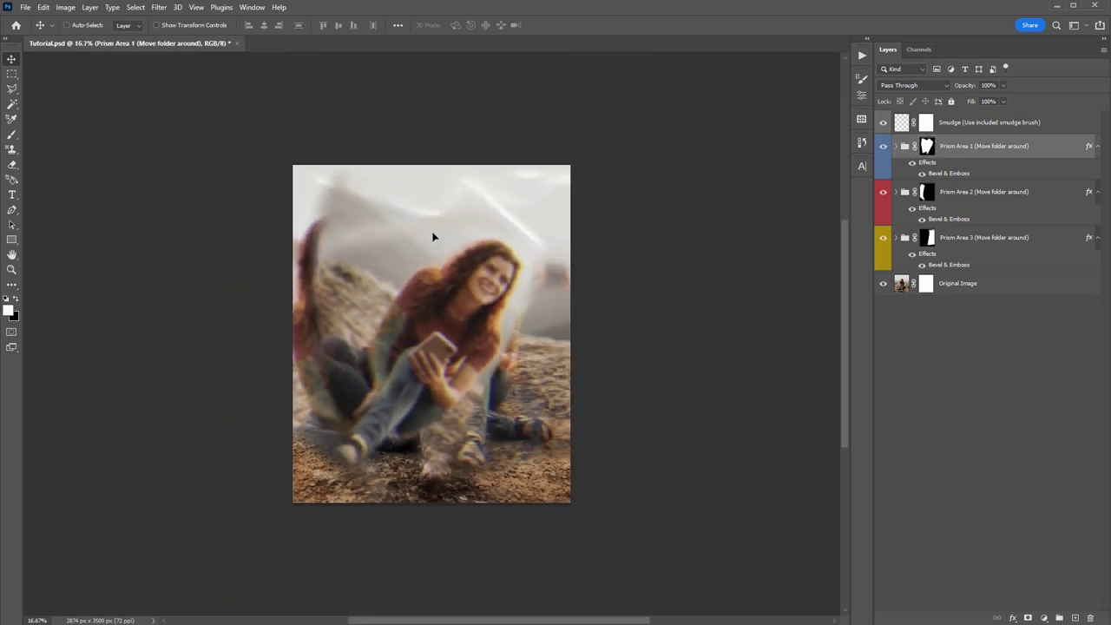
{"action": "left_click_drag", "start_coordinate": [435, 392], "coordinate": [389, 452]}
Expand Prism Area 1, move P1_Main Image up until the woman's hands and phone fall inside the prism area, and collapse the folder
{"action": "left_click", "coordinate": [897, 146]}
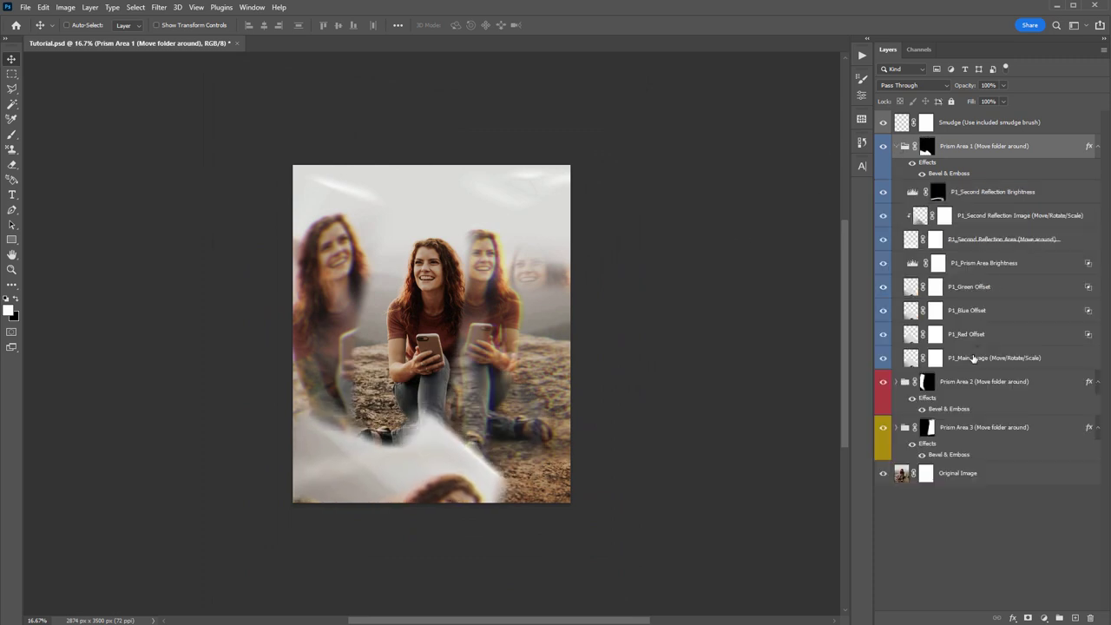
{"action": "left_click", "coordinate": [973, 359]}
{"action": "left_click_drag", "start_coordinate": [599, 427], "coordinate": [588, 309]}
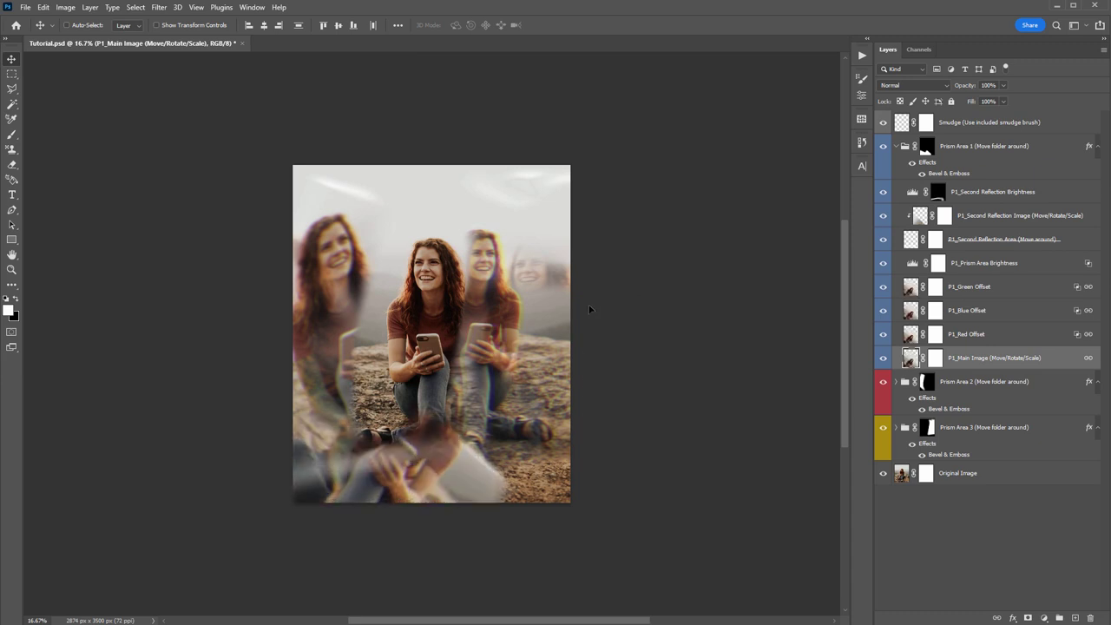
{"action": "key", "text": "ctrl+0"}
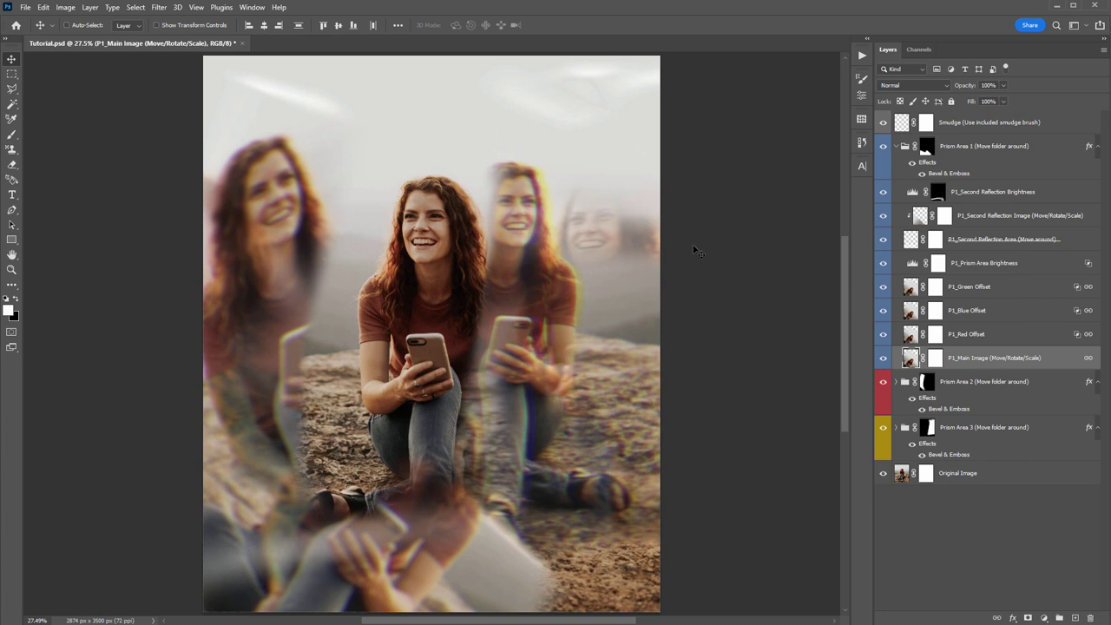
{"action": "key", "text": "ctrl+s"}
{"action": "left_click", "coordinate": [896, 147]}
Place Prism_Light_Texture_ (94).jpg from the Prism Light Textures folder as an embedded layer above the Smudge layer
{"action": "left_click", "coordinate": [977, 128]}
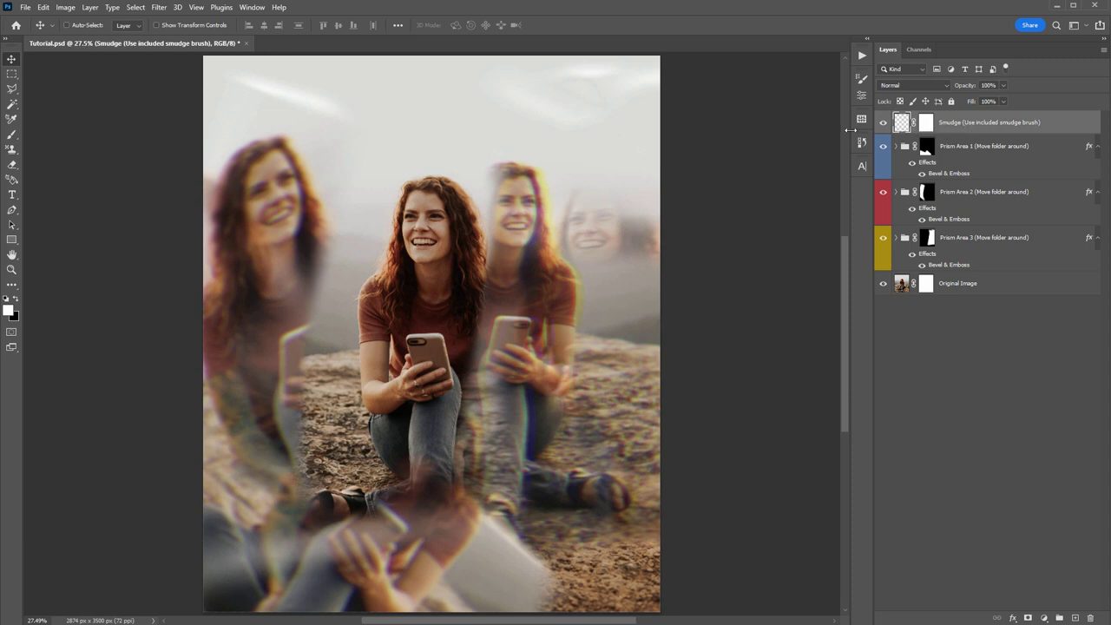
{"action": "left_click", "coordinate": [25, 8]}
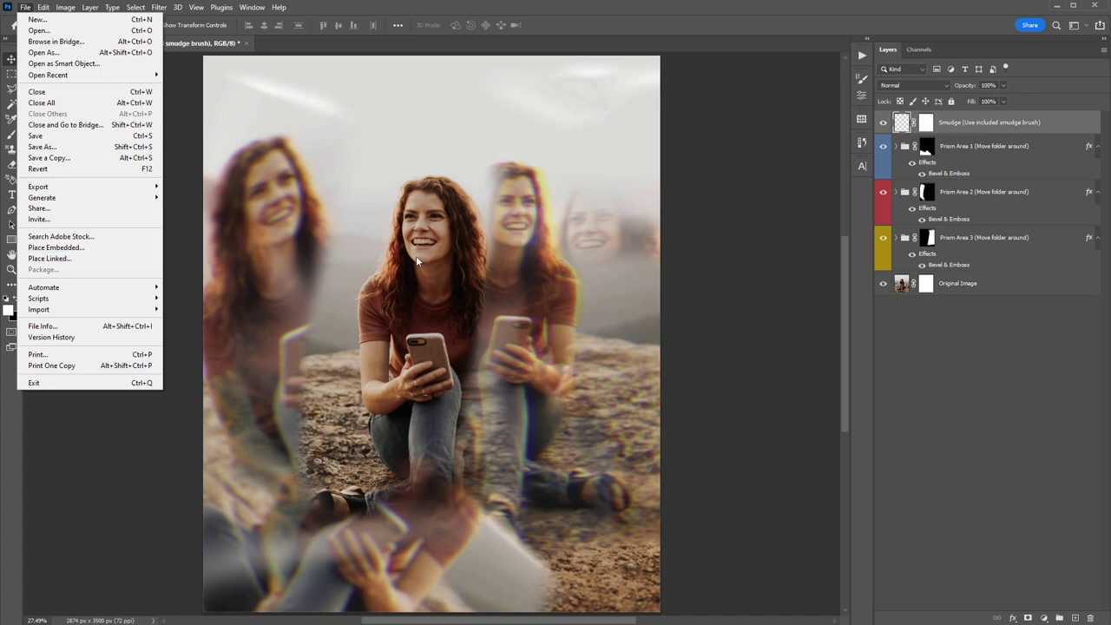
{"action": "left_click", "coordinate": [477, 227]}
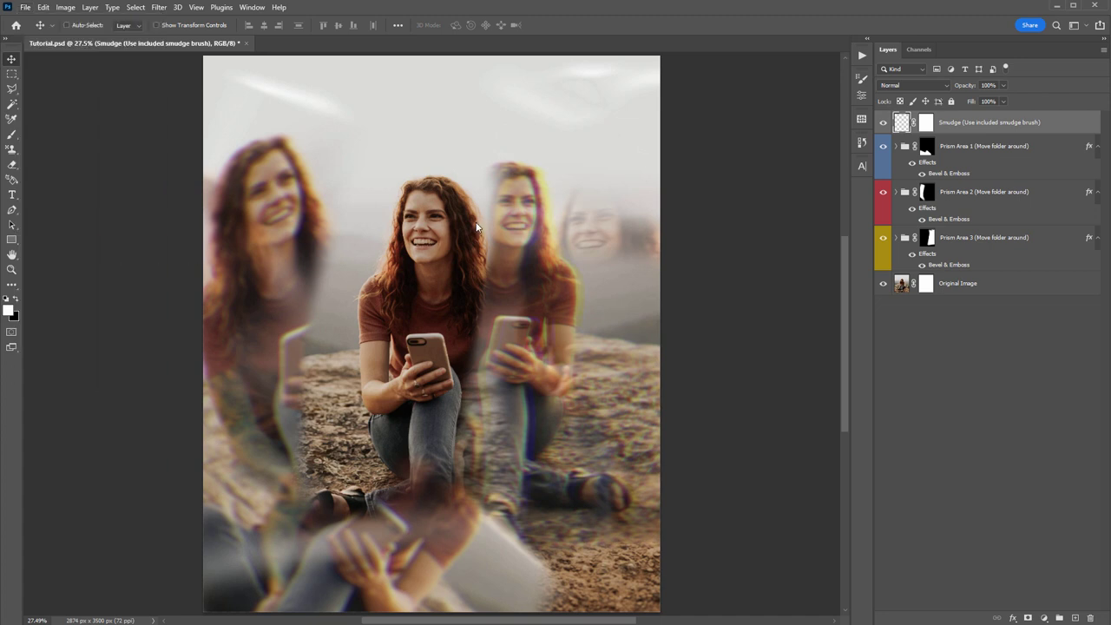
{"action": "key", "text": "alt+f"}
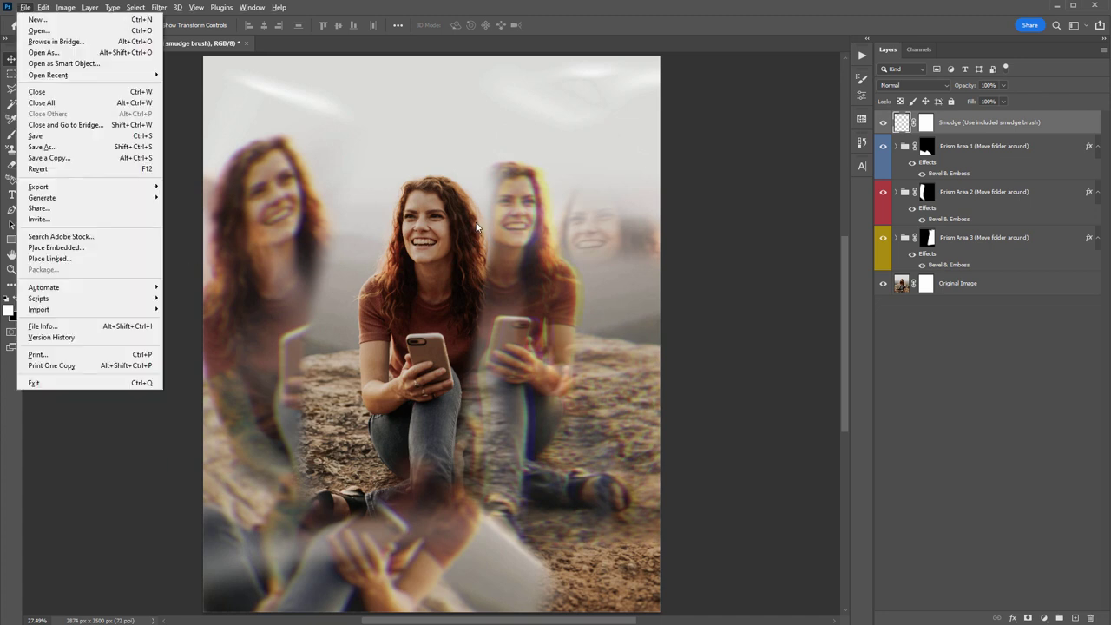
{"action": "key", "text": "l"}
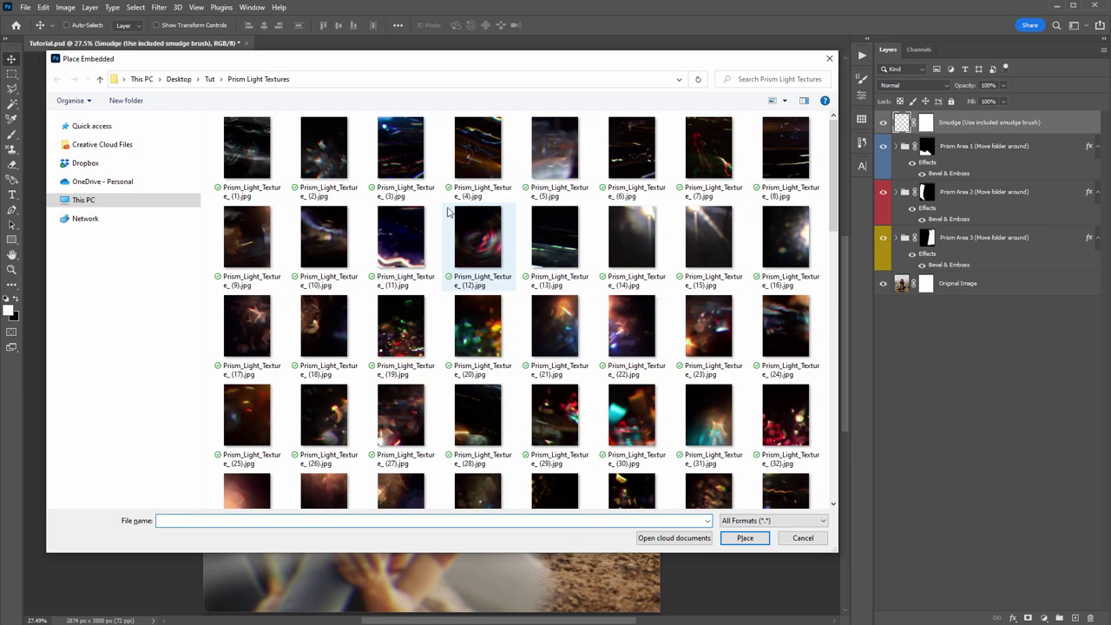
{"action": "left_click", "coordinate": [209, 79]}
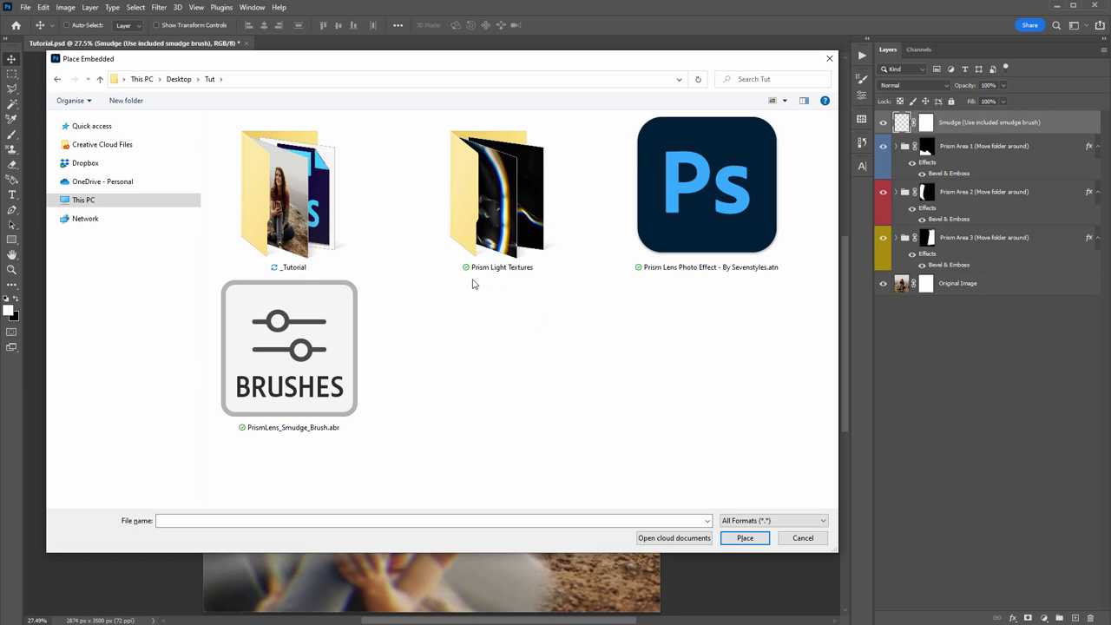
{"action": "double_click", "coordinate": [515, 167]}
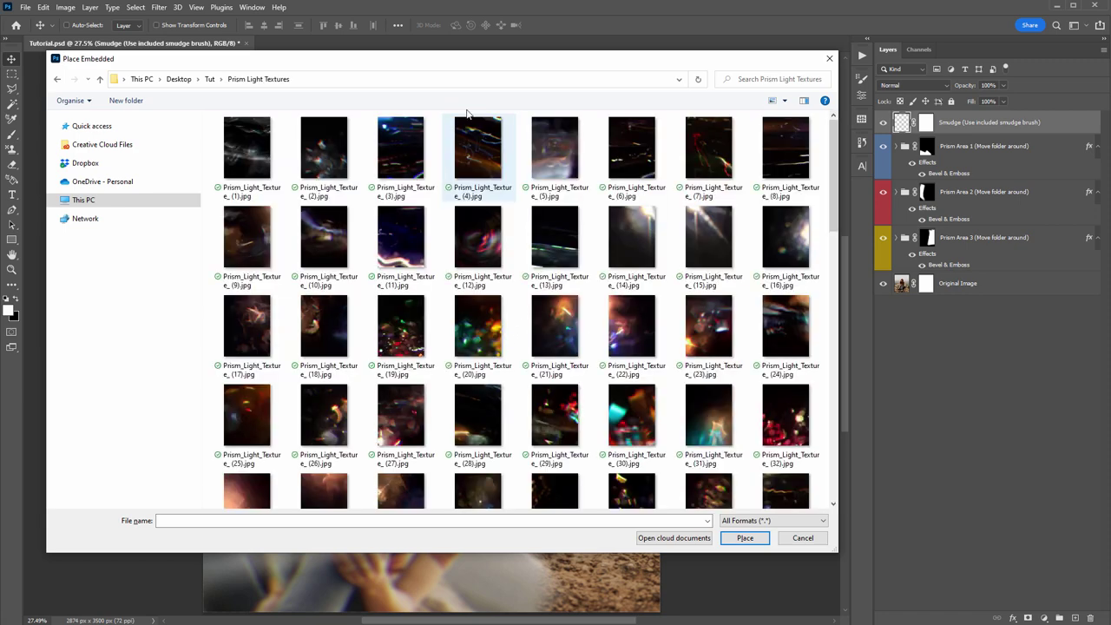
{"action": "scroll", "coordinate": [476, 218], "scroll_direction": "down", "scroll_amount": 10}
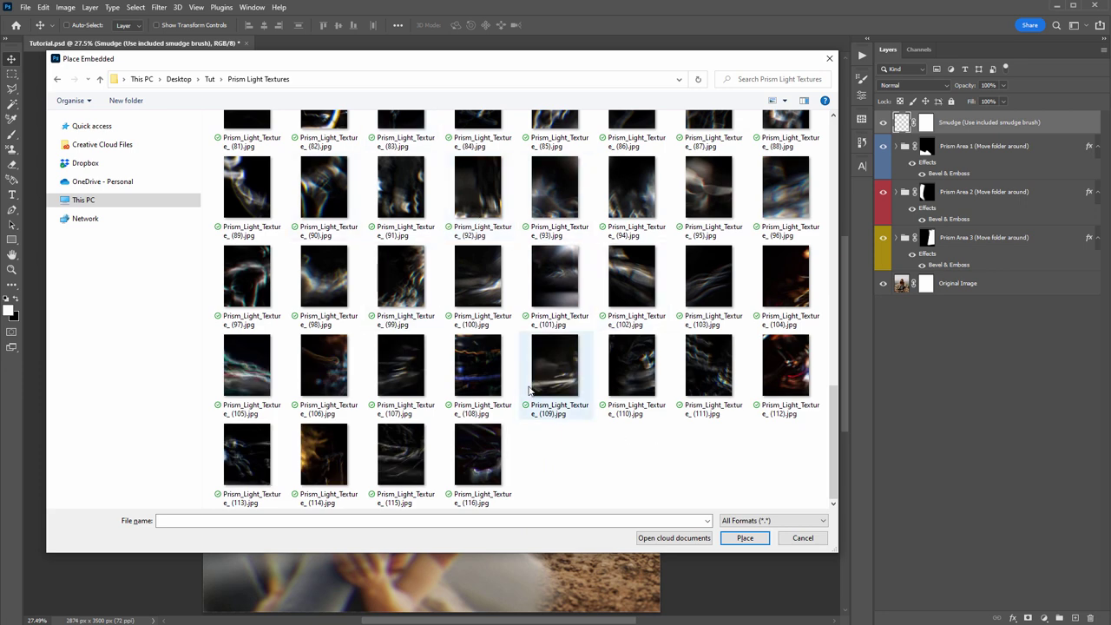
{"action": "double_click", "coordinate": [646, 182]}
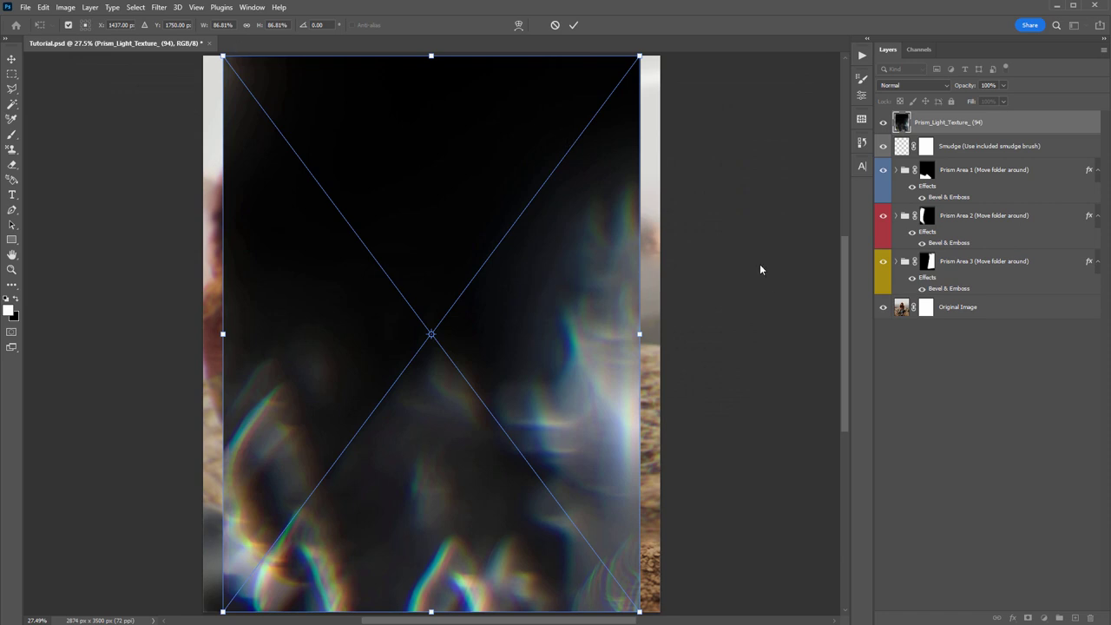
Scale the placed light texture to about 98% from its centre so it covers the whole portrait, and apply the transform
{"action": "key", "text": "ctrl+minus"}
{"action": "key", "text": "ctrl+minus"}
{"action": "key", "text": "ctrl+minus"}
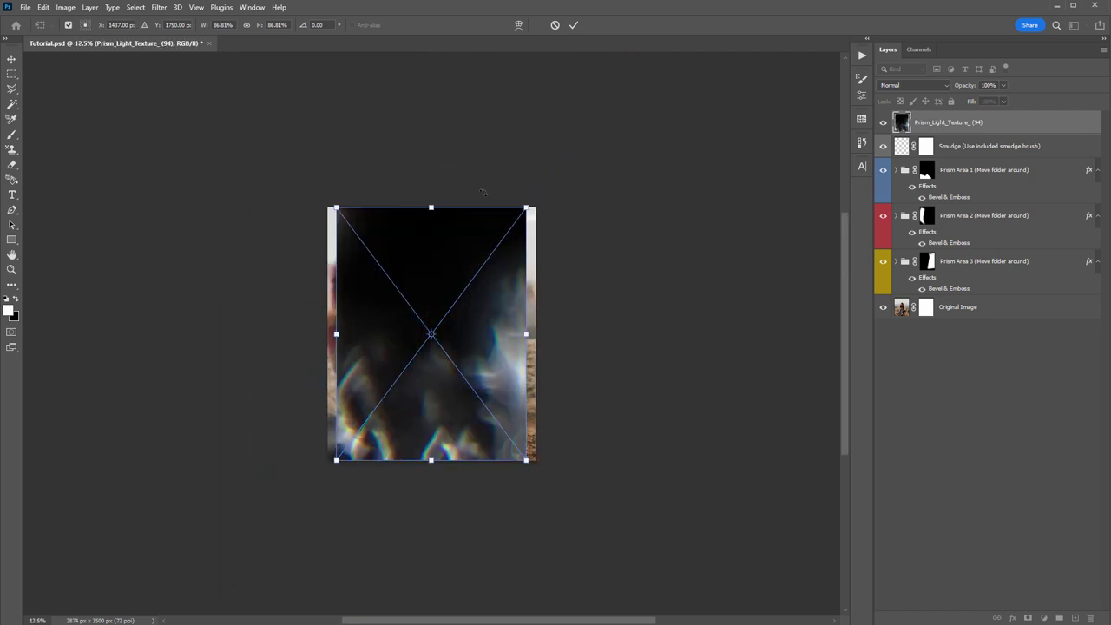
{"action": "left_click_drag", "start_coordinate": [336, 208], "coordinate": [326, 191]}
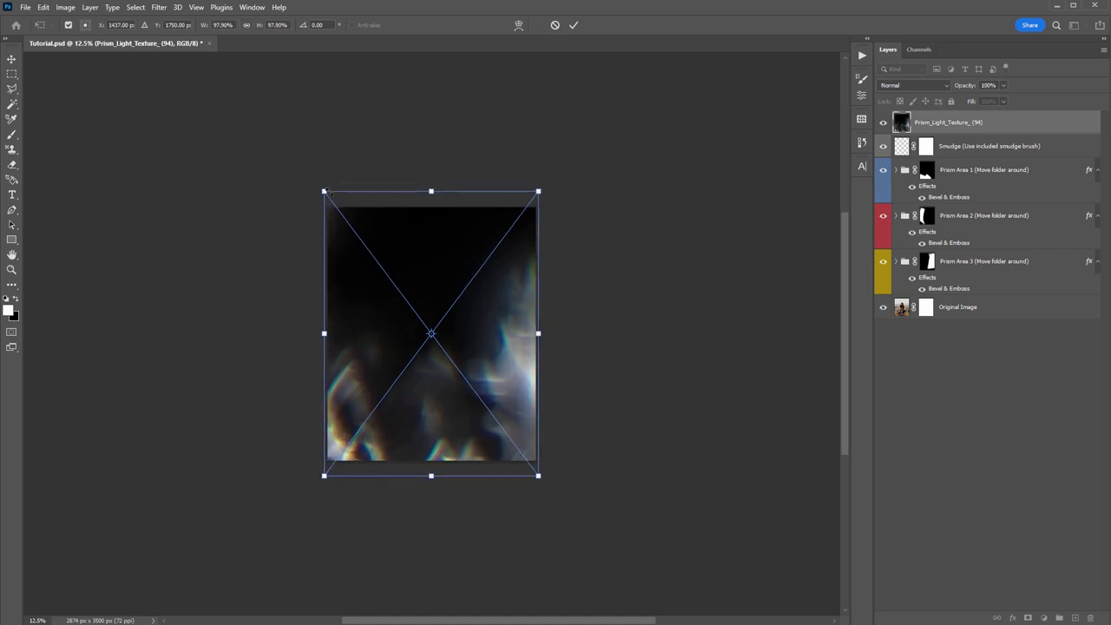
{"action": "key", "text": "Return"}
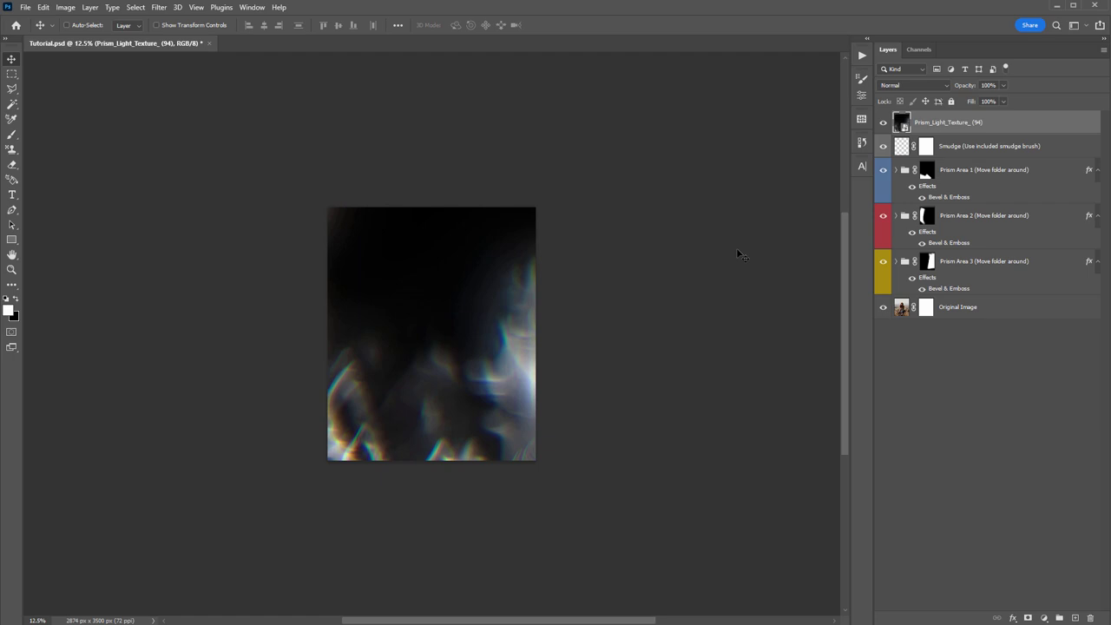
{"action": "key", "text": "ctrl+0"}
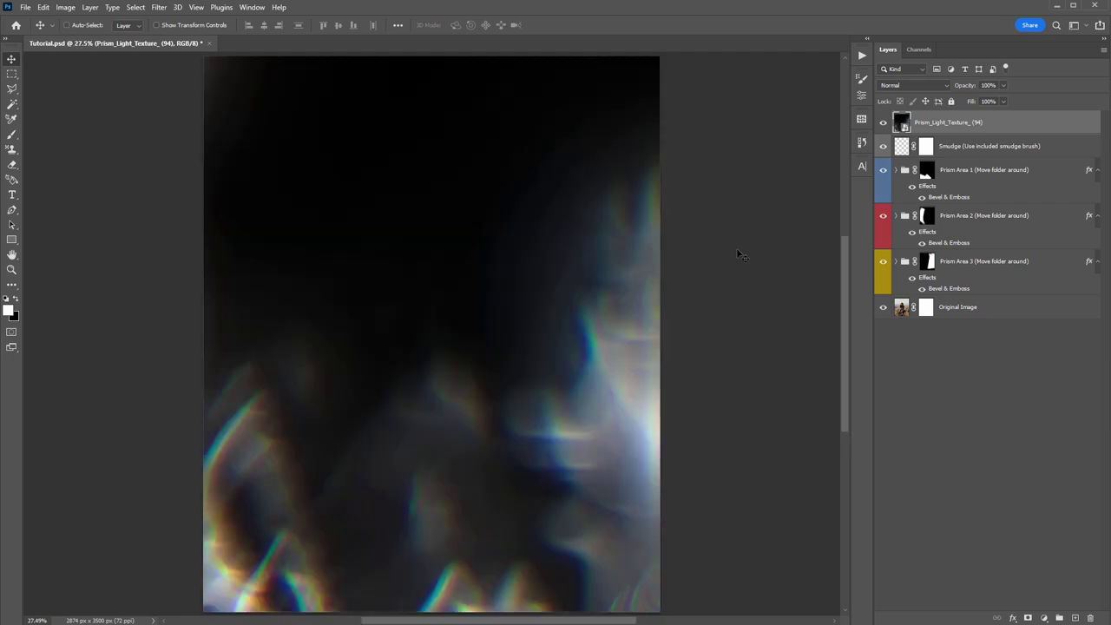
Set the Prism_Light_Texture_ (94) layer's blend mode to Screen, comparing it with Normal
{"action": "left_click", "coordinate": [903, 87]}
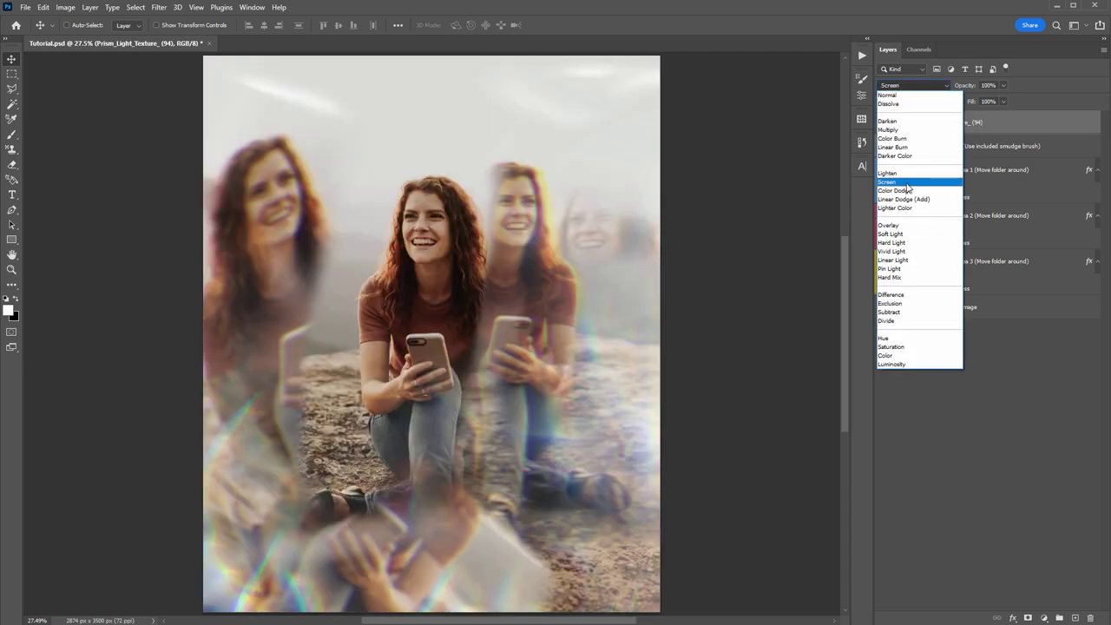
{"action": "left_click", "coordinate": [907, 186]}
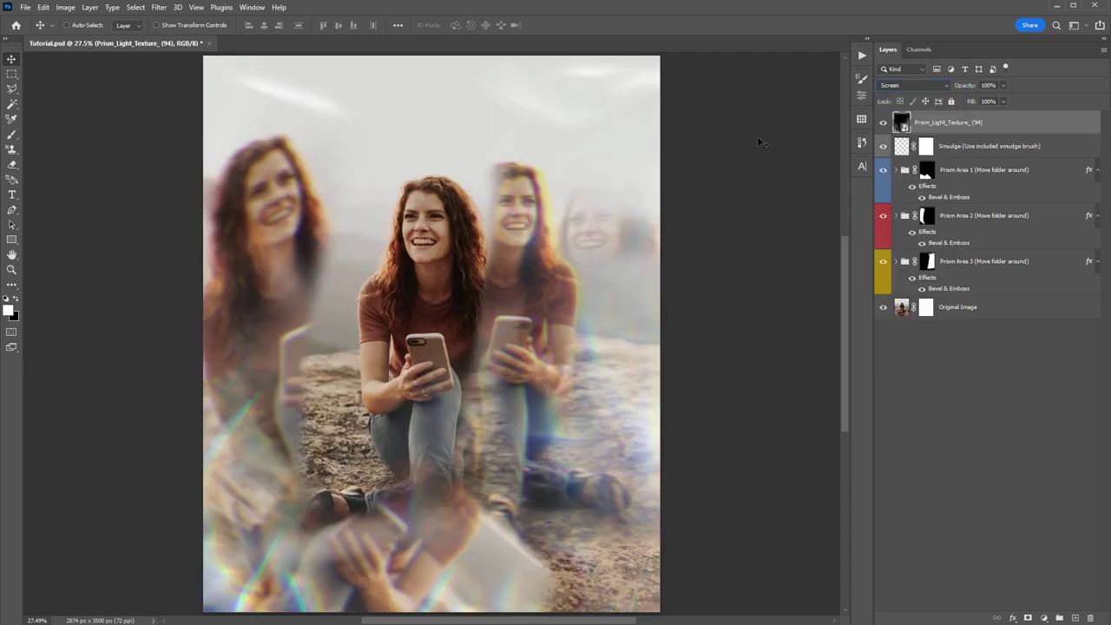
{"action": "left_click", "coordinate": [898, 85]}
{"action": "left_click", "coordinate": [898, 88]}
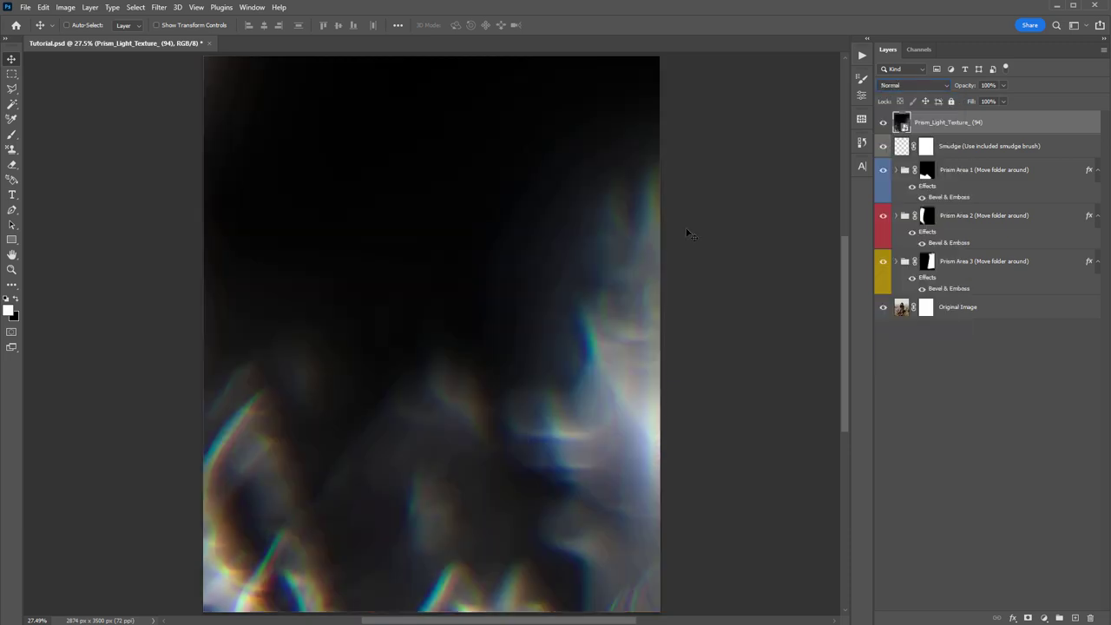
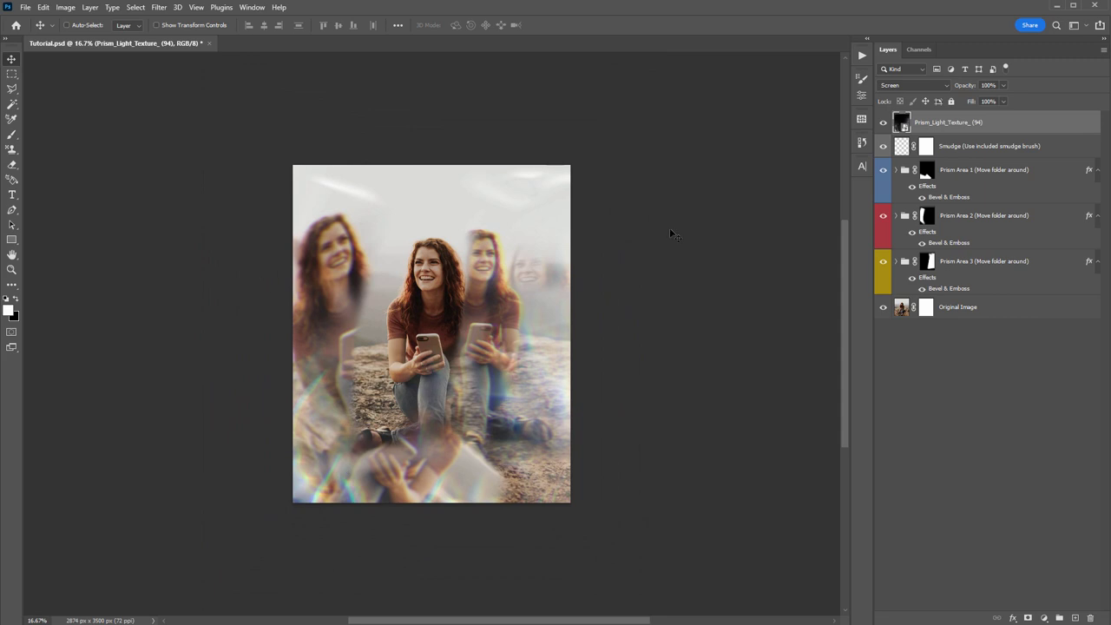
{"action": "key", "text": "ctrl+minus"}
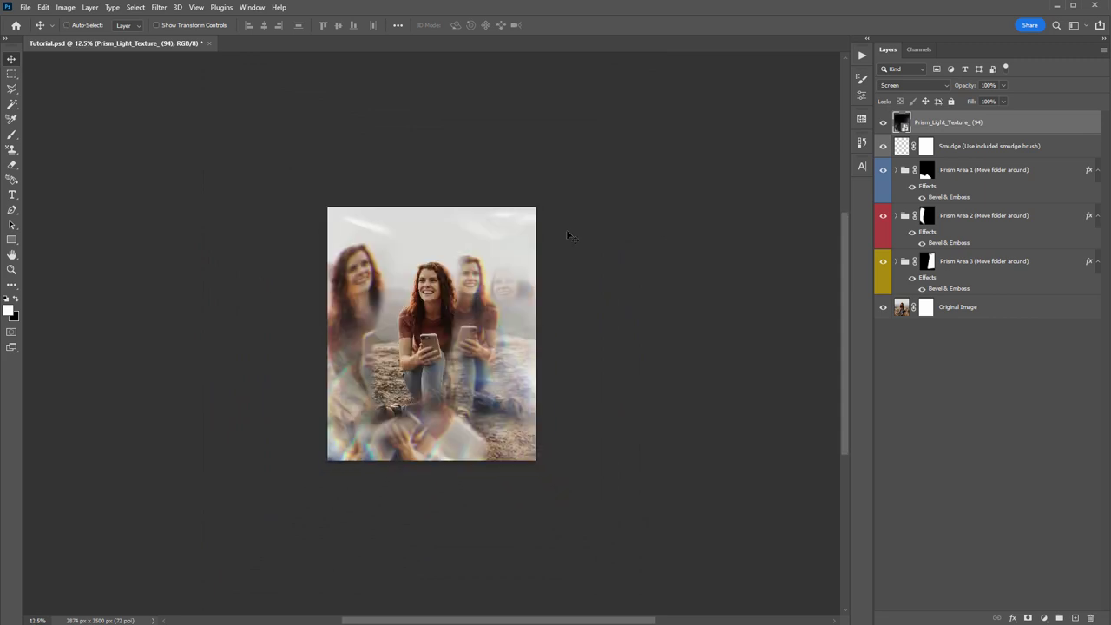
{"action": "left_click", "coordinate": [42, 7]}
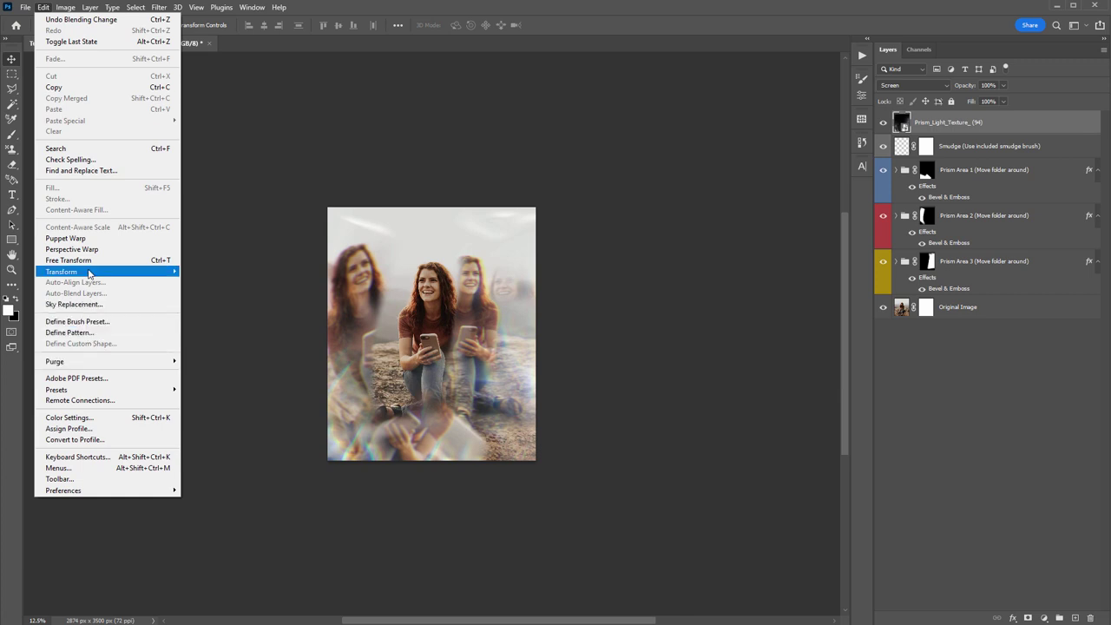
{"action": "mouse_move", "coordinate": [93, 275]}
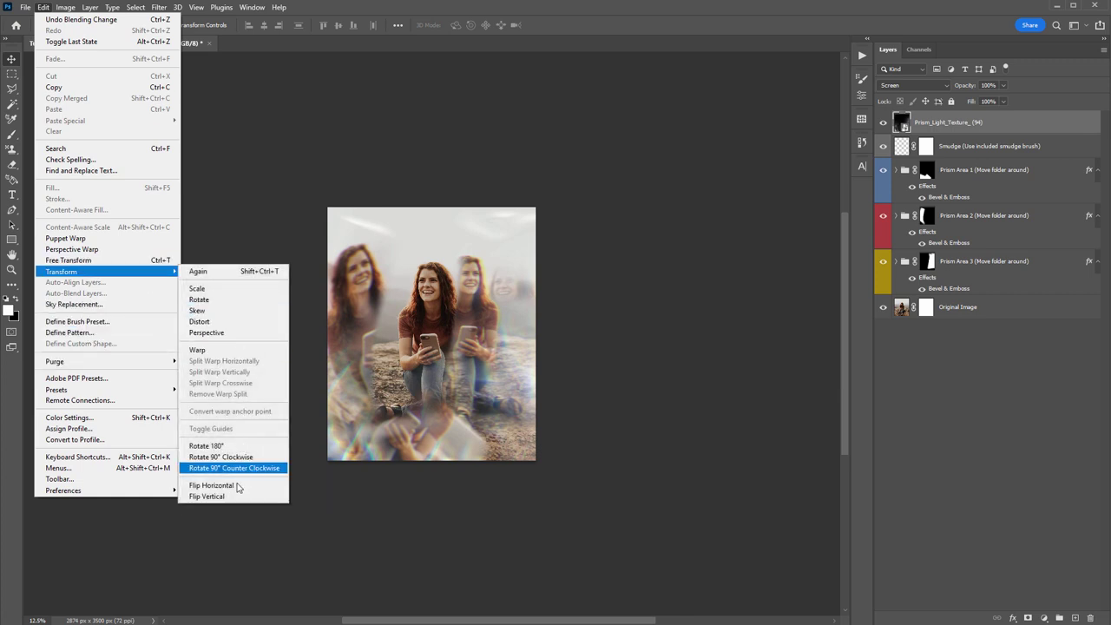
{"action": "left_click", "coordinate": [608, 195]}
{"action": "key", "text": "ctrl+0"}
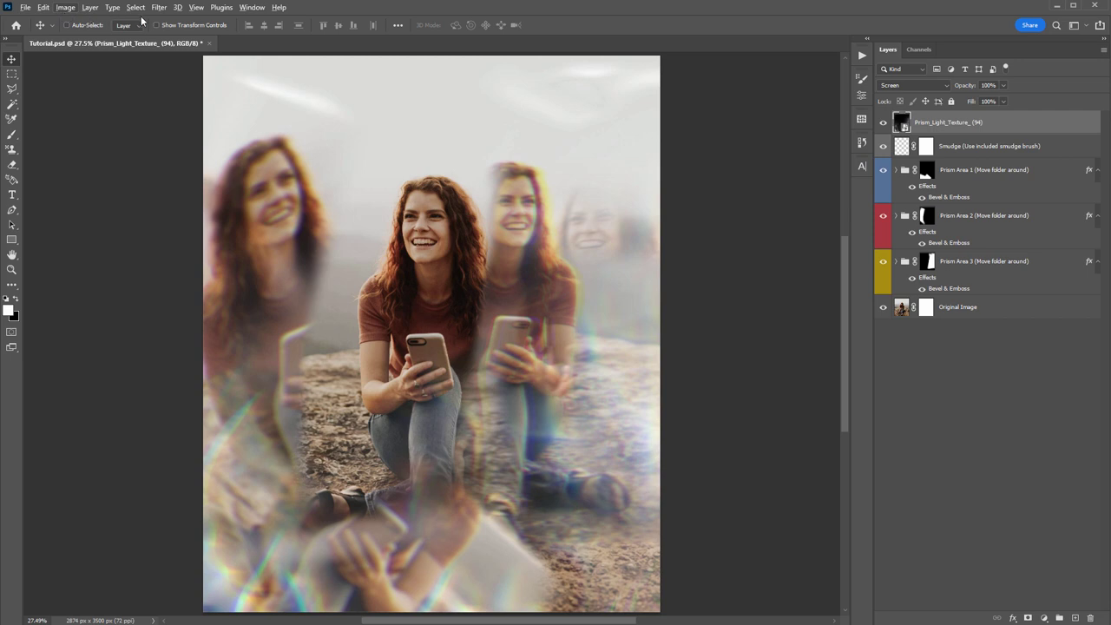
{"action": "left_click", "coordinate": [43, 8]}
{"action": "mouse_move", "coordinate": [65, 273]}
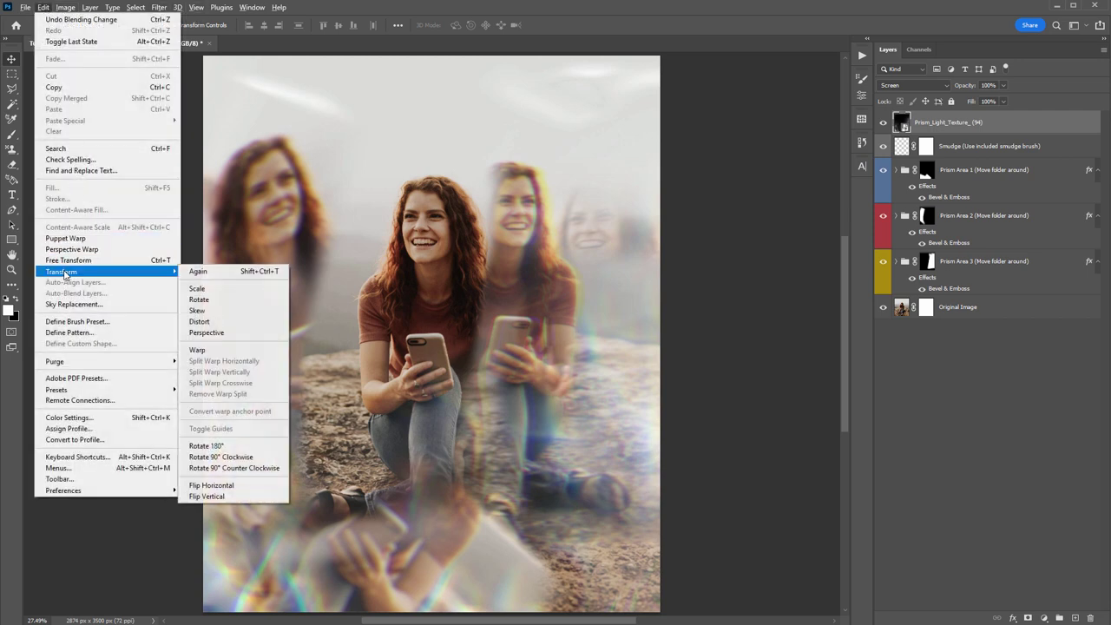
{"action": "key", "text": "Escape"}
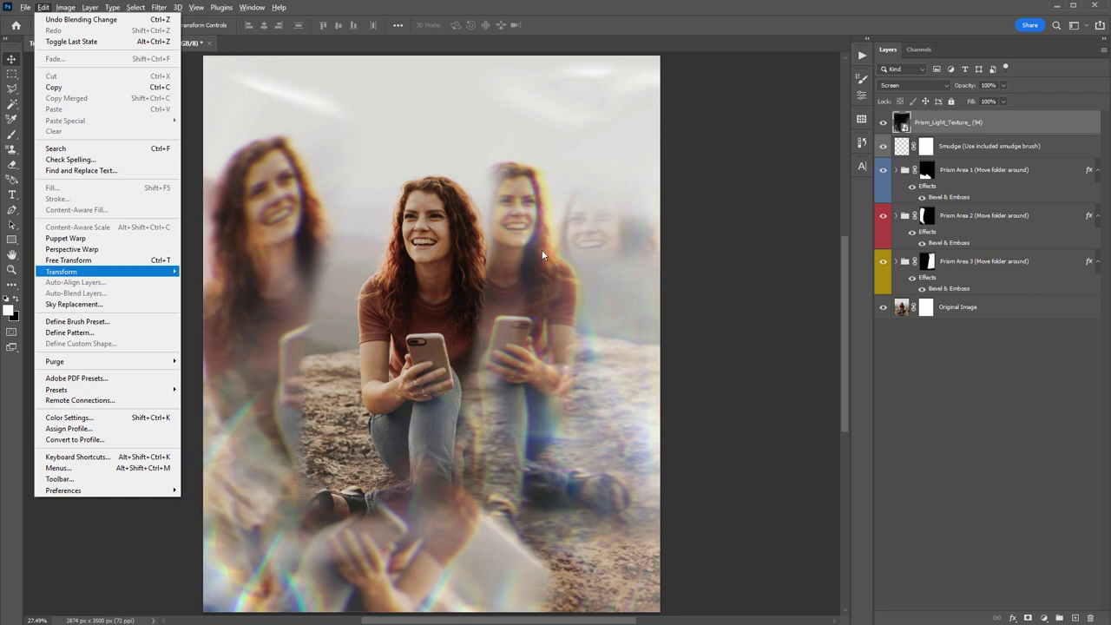
{"action": "key", "text": "Escape"}
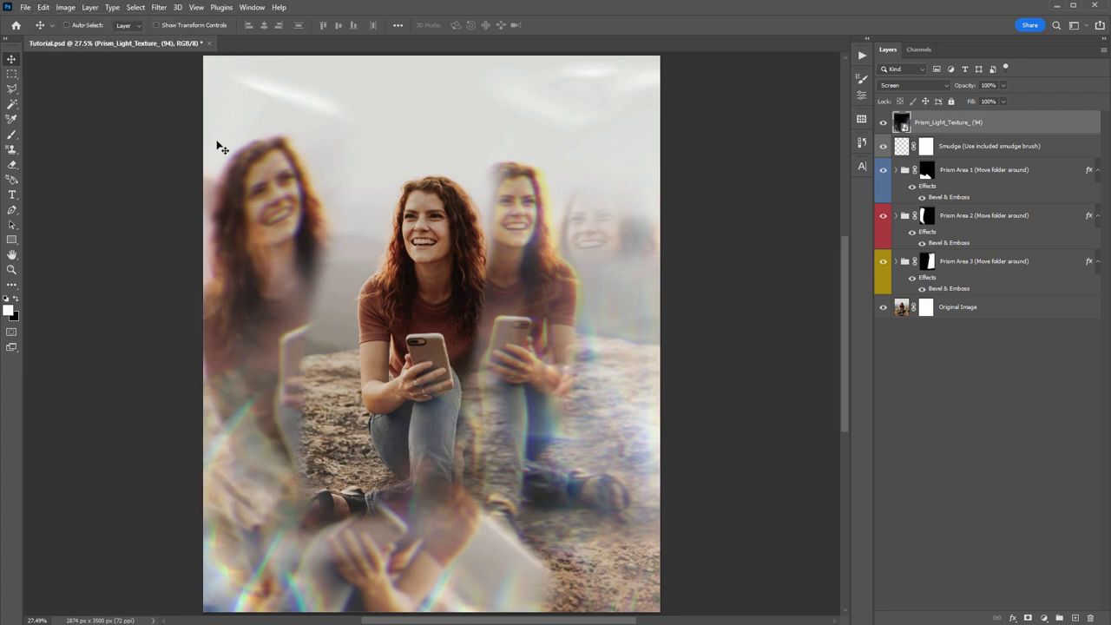
{"action": "left_click", "coordinate": [42, 8]}
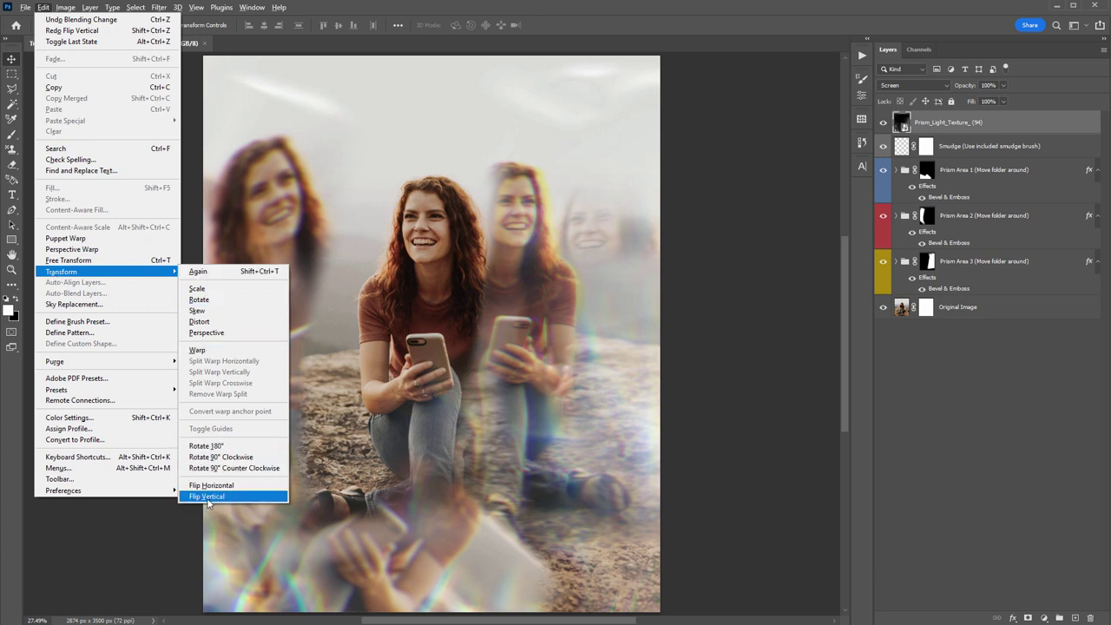
{"action": "left_click", "coordinate": [362, 15]}
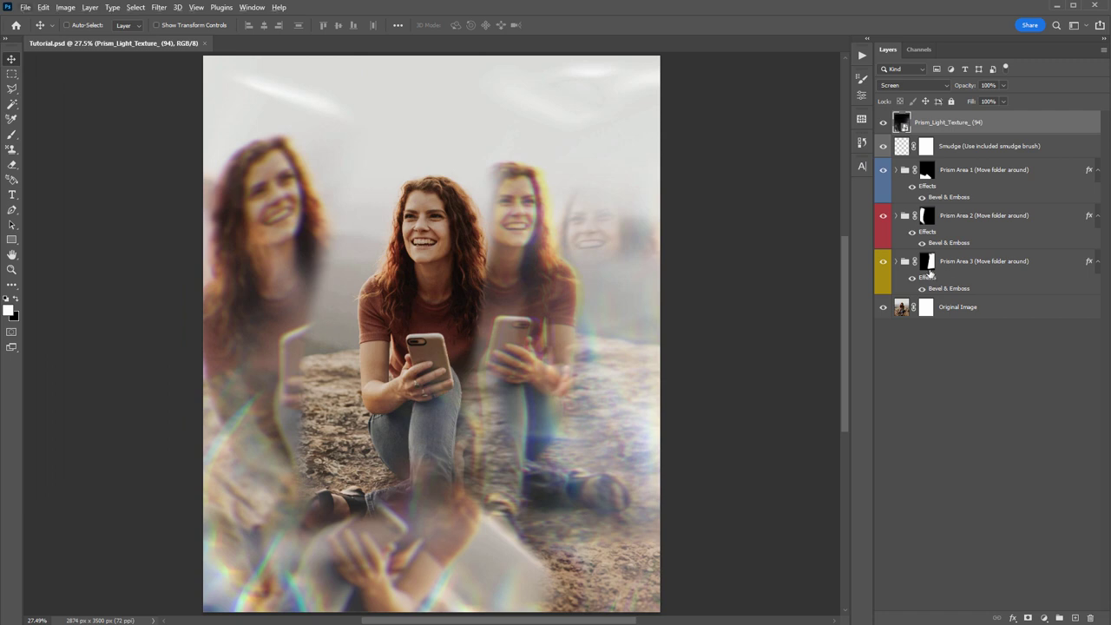
Flip the Prism_Light_Texture_ (94) layer vertically so its light streaks fall on the upper part of the portrait
{"action": "key", "text": "alt+e"}
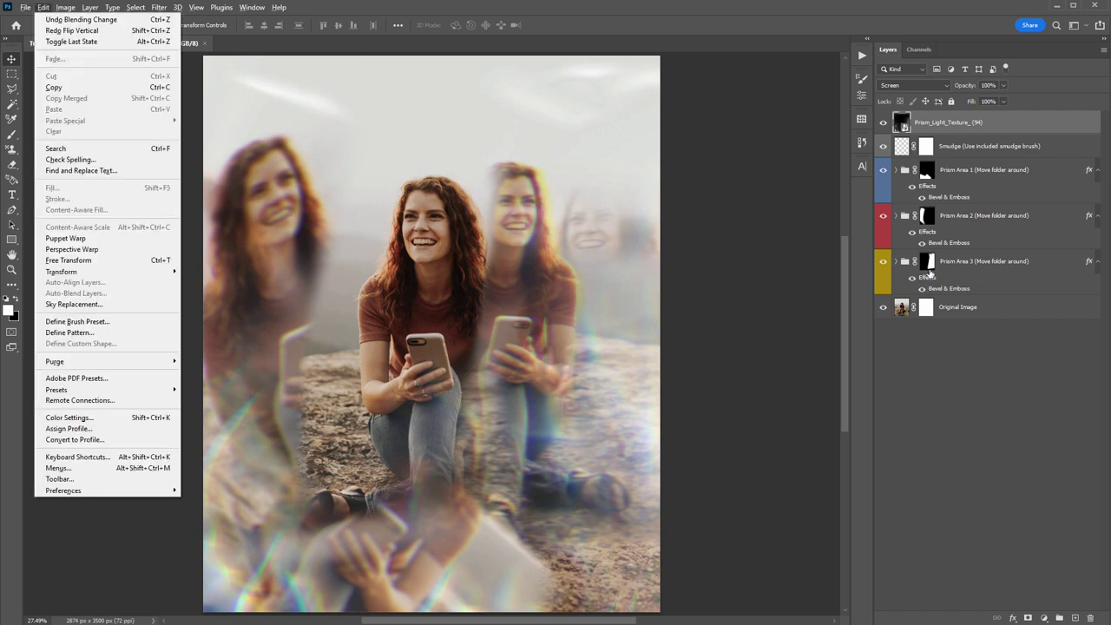
{"action": "key", "text": "a"}
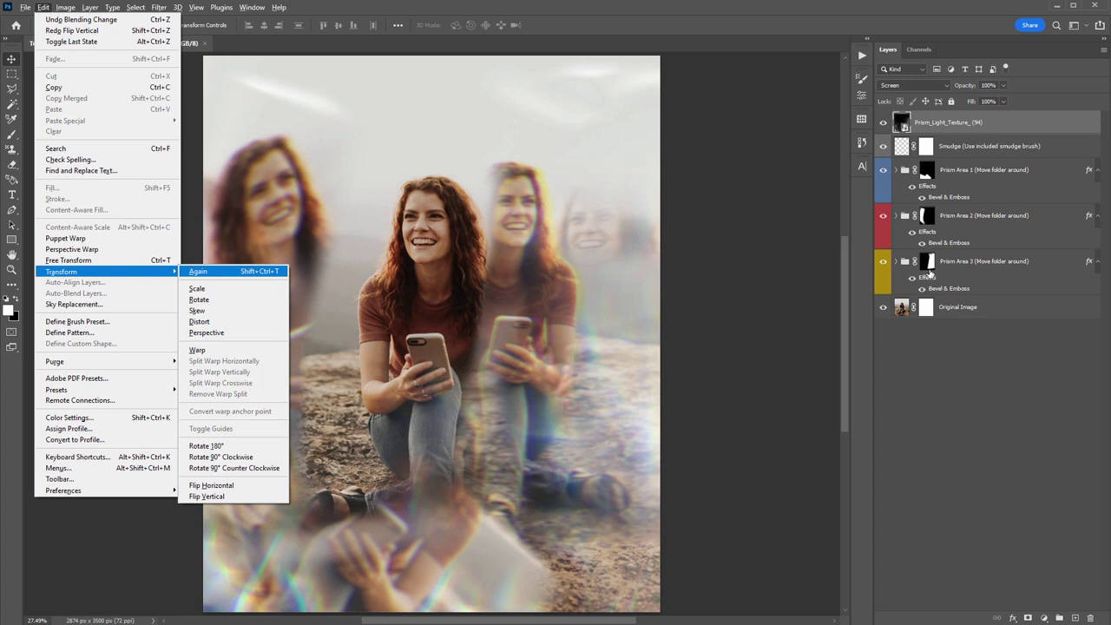
{"action": "key", "text": "v"}
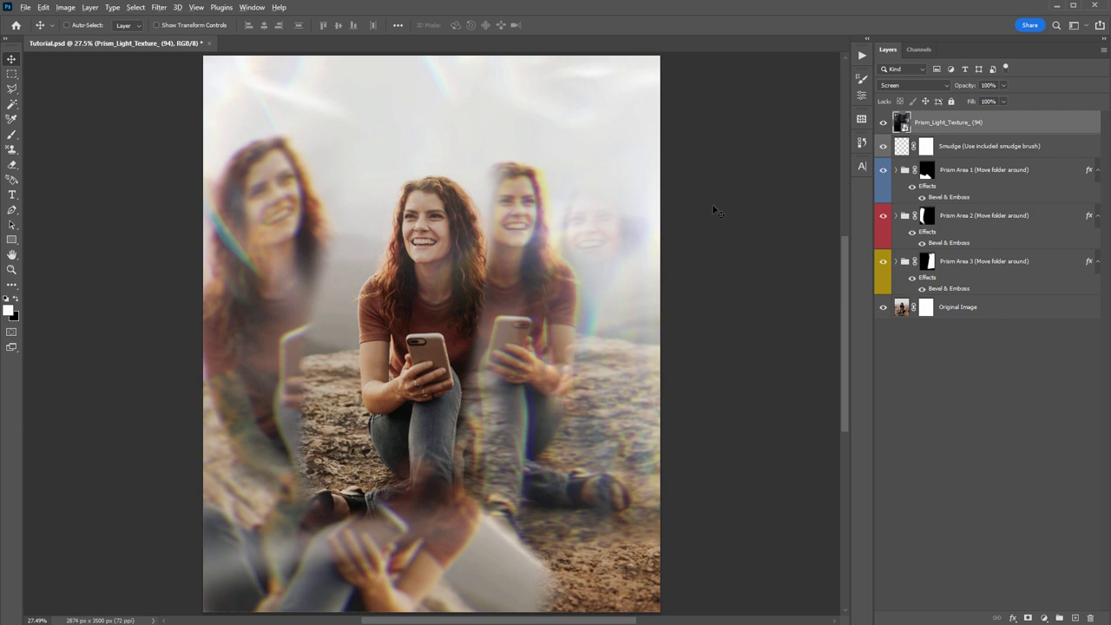
Try the Prism_Light_Texture_ (94) layer flipped horizontally, and flip it back
{"action": "key", "text": "alt+e"}
{"action": "key", "text": "a"}
{"action": "key", "text": "h"}
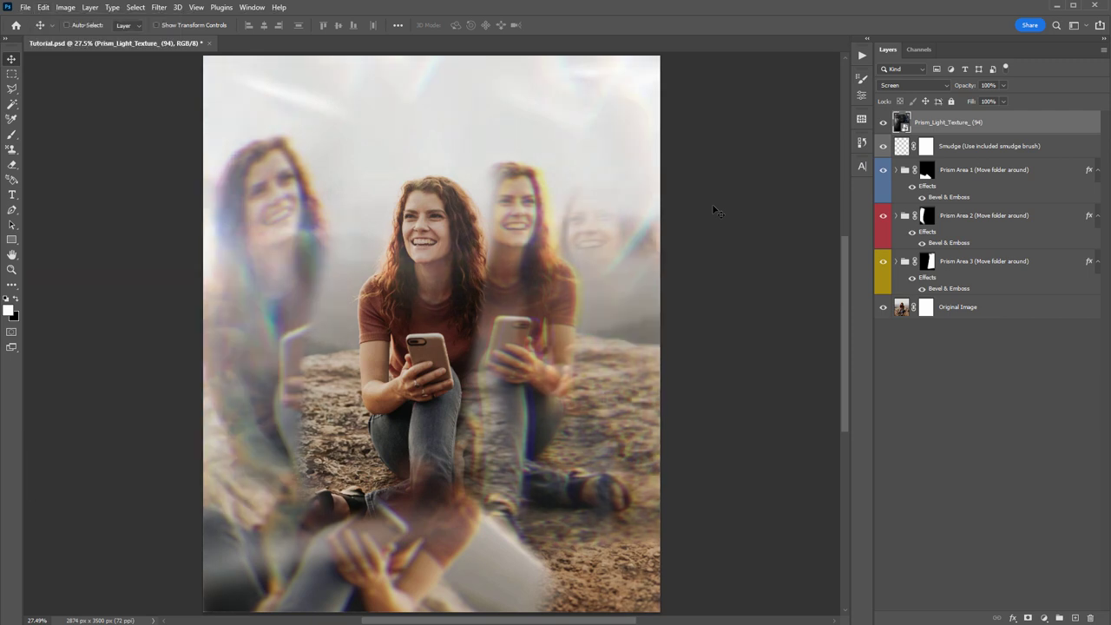
{"action": "left_click", "coordinate": [41, 11]}
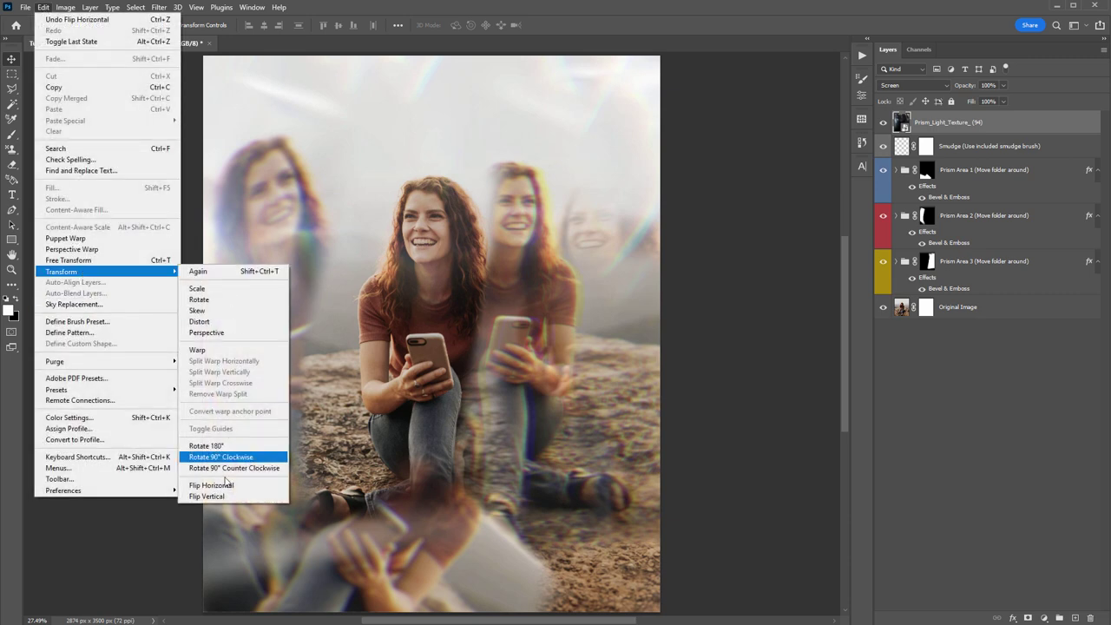
{"action": "left_click", "coordinate": [615, 269]}
{"action": "key", "text": "alt+e"}
{"action": "key", "text": "a"}
{"action": "key", "text": "h"}
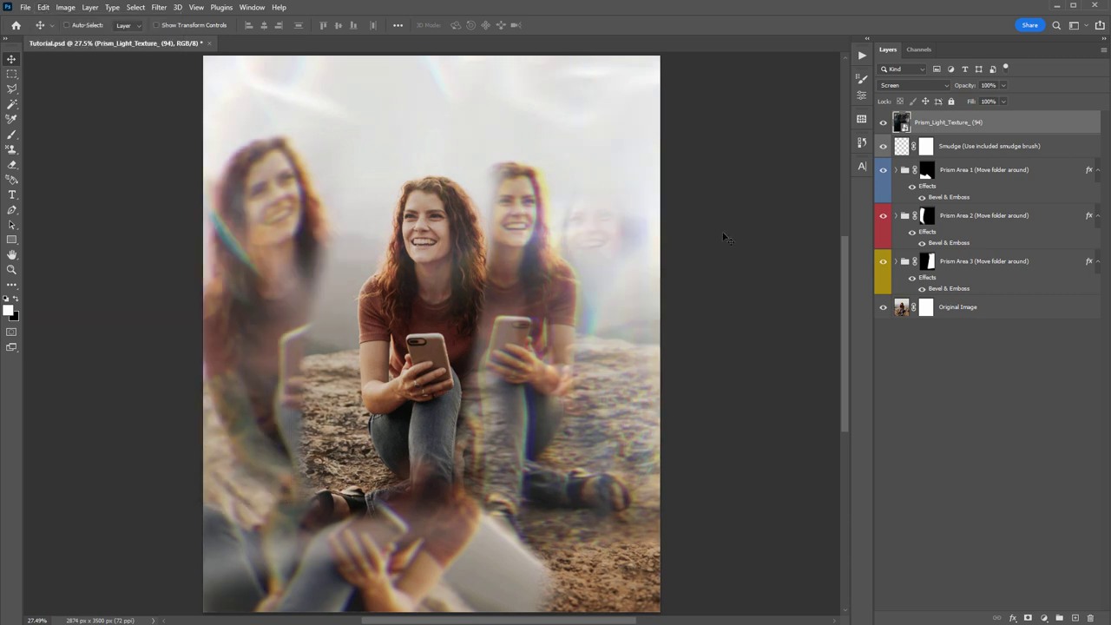
Return the light texture to its initial orientation with another vertical flip
{"action": "key", "text": "alt+e"}
{"action": "key", "text": "a"}
{"action": "key", "text": "v"}
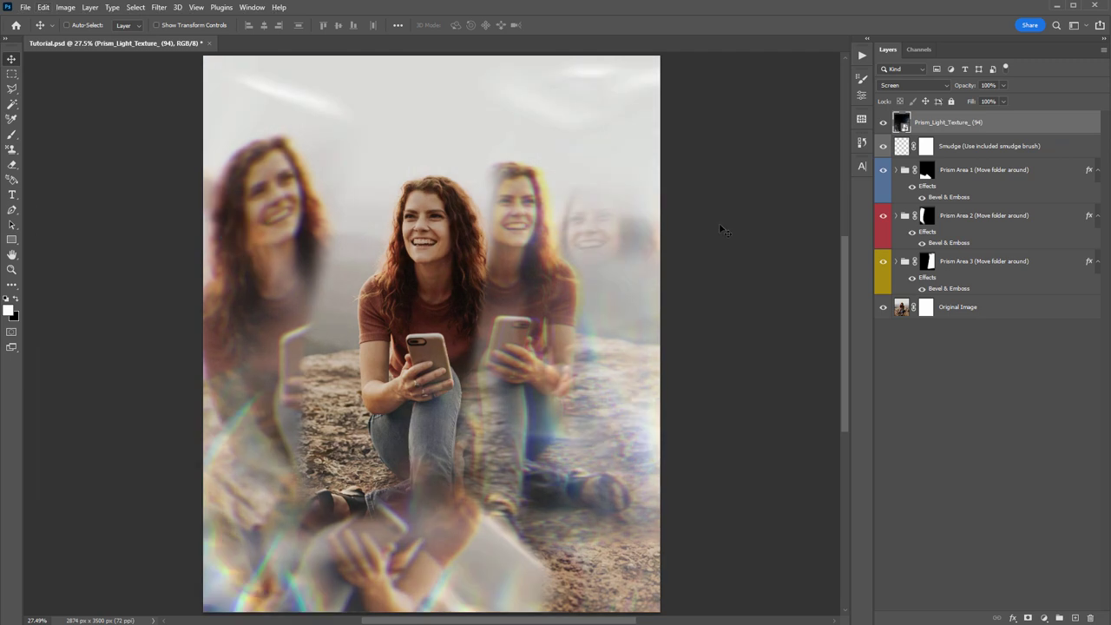
Try the light texture rotated 90° clockwise and scaled up to cover the whole canvas
{"action": "key", "text": "alt+e"}
{"action": "key", "text": "a"}
{"action": "key", "text": "9"}
{"action": "key", "text": "ctrl+minus"}
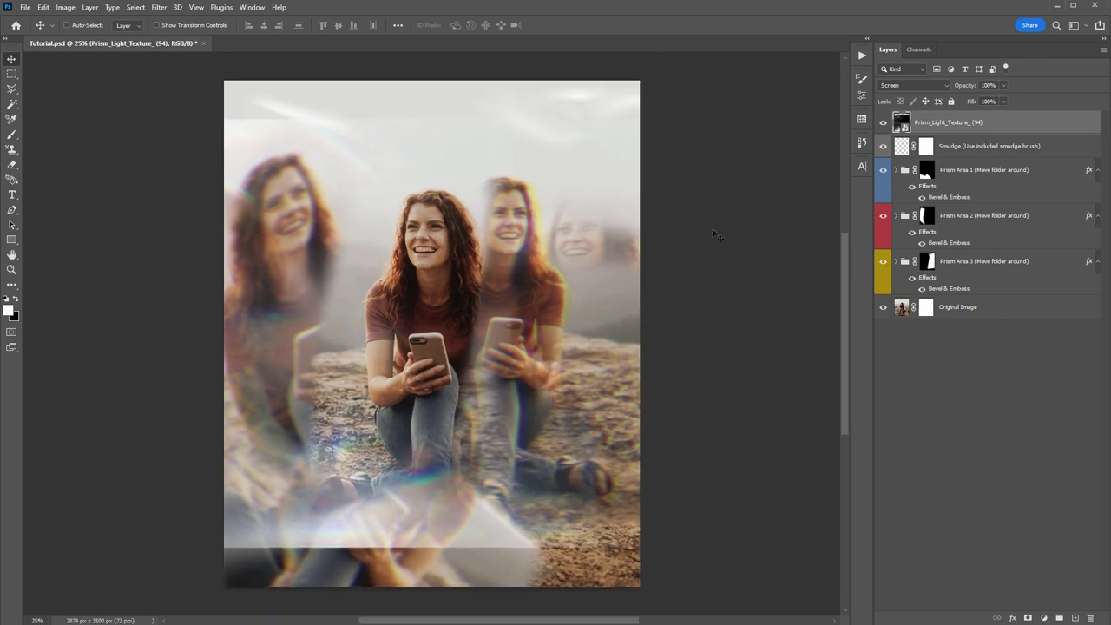
{"action": "key", "text": "ctrl+minus"}
{"action": "key", "text": "ctrl+minus"}
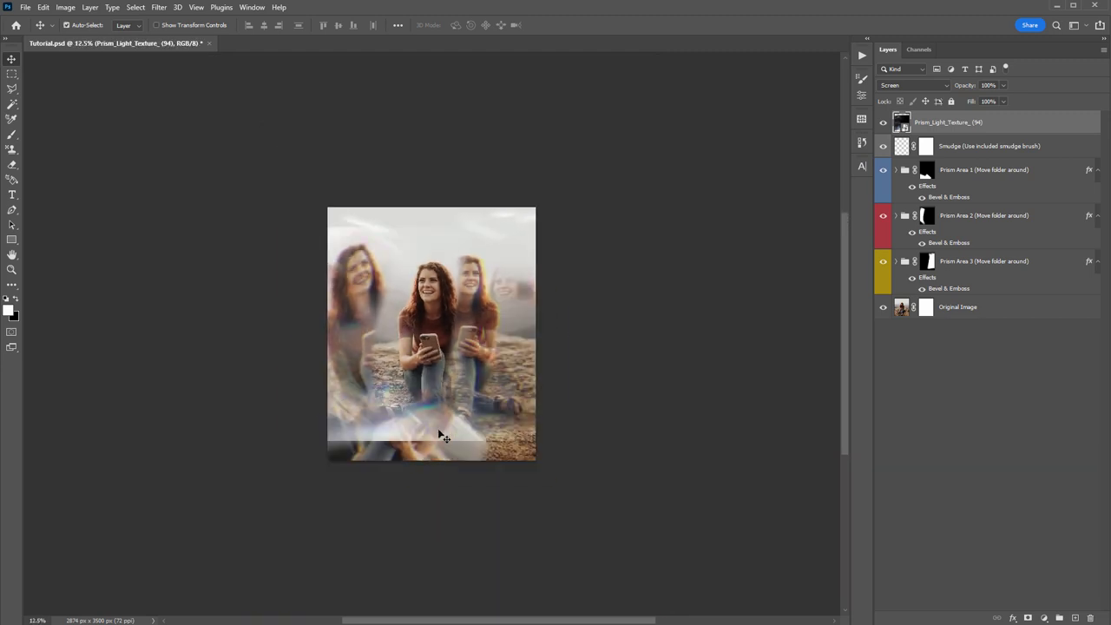
{"action": "key", "text": "ctrl+t"}
{"action": "left_click_drag", "start_coordinate": [286, 227], "coordinate": [249, 203]}
{"action": "key", "text": "Return"}
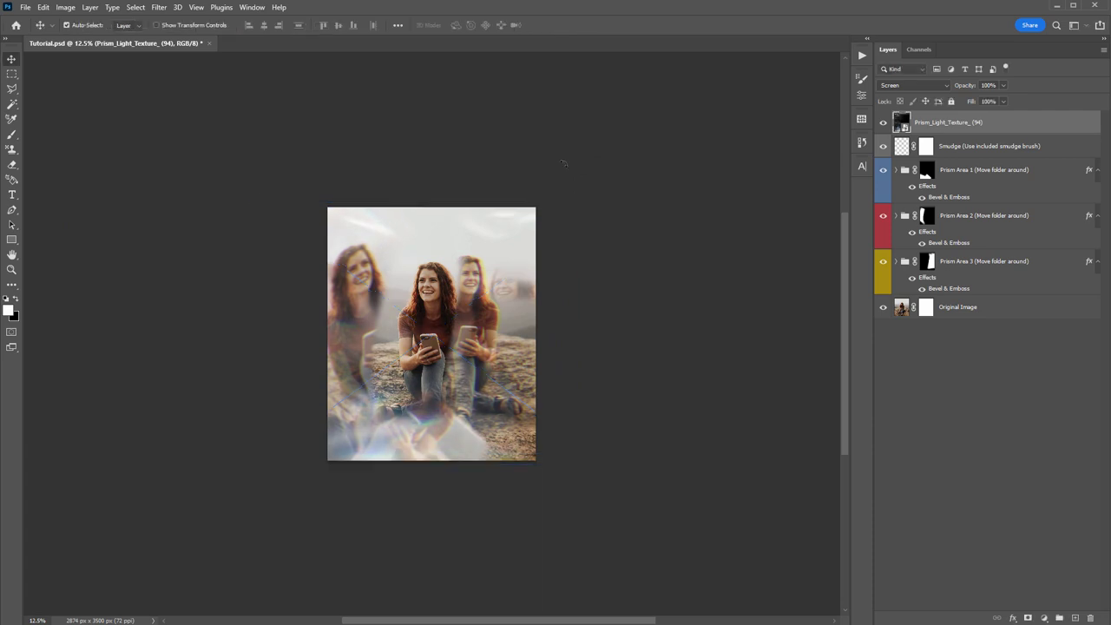
{"action": "key", "text": "ctrl+0"}
{"action": "left_click_drag", "start_coordinate": [739, 194], "coordinate": [734, 188]}
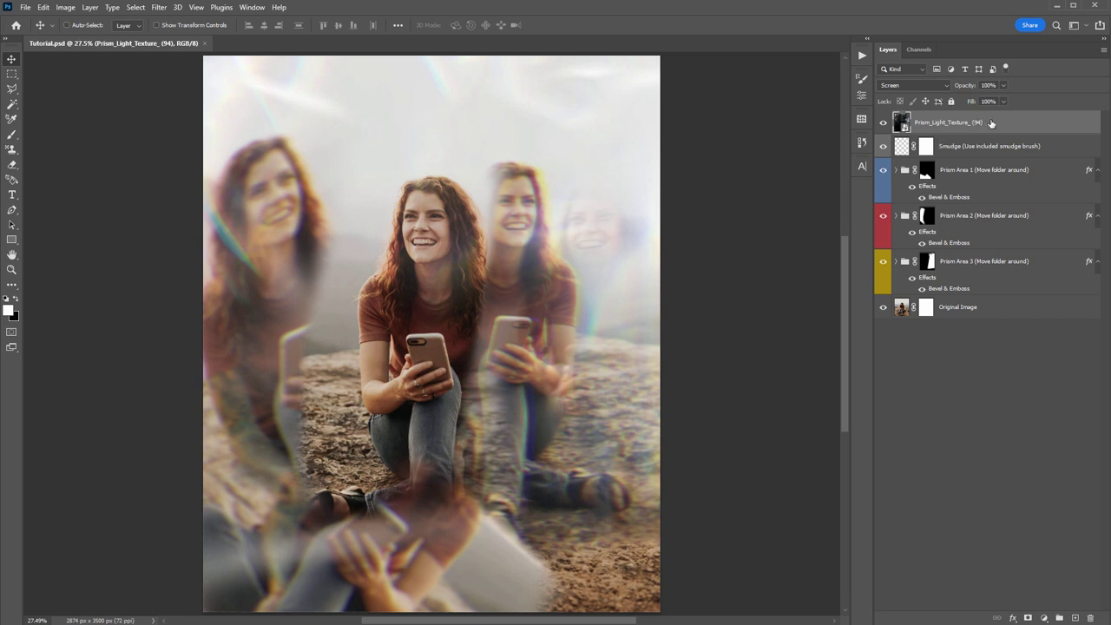
Try replacing the contents of the Prism_Light_Texture_ (94) layer with Prism_Light_Texture_ (92).jpg
{"action": "right_click", "coordinate": [986, 122]}
{"action": "left_click", "coordinate": [1030, 306]}
{"action": "scroll", "coordinate": [425, 243], "scroll_direction": "down", "scroll_amount": 10}
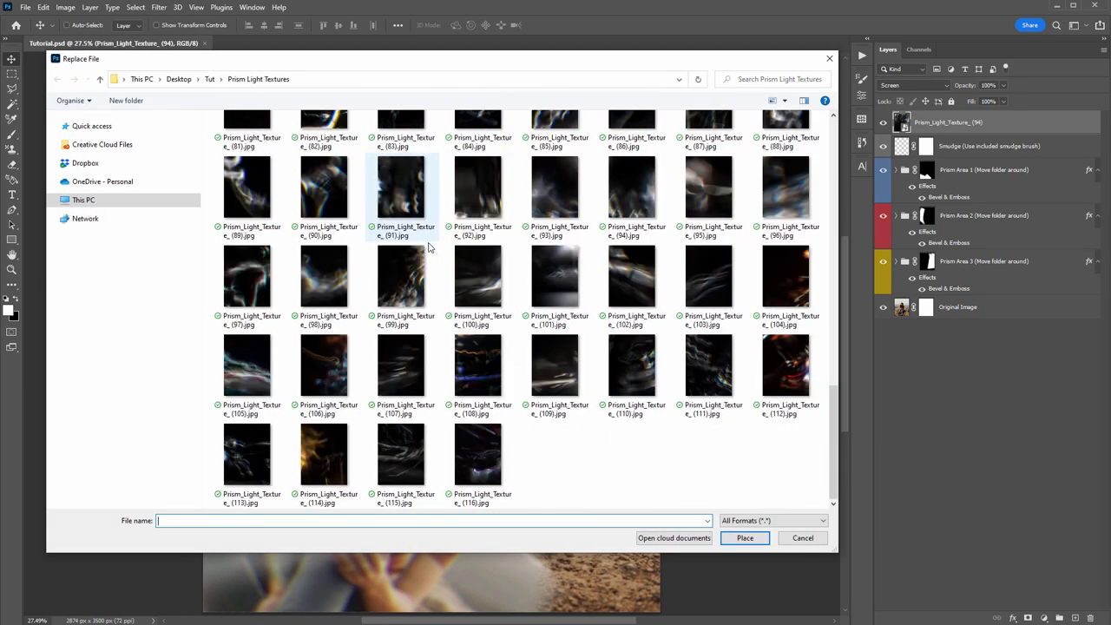
{"action": "double_click", "coordinate": [477, 189]}
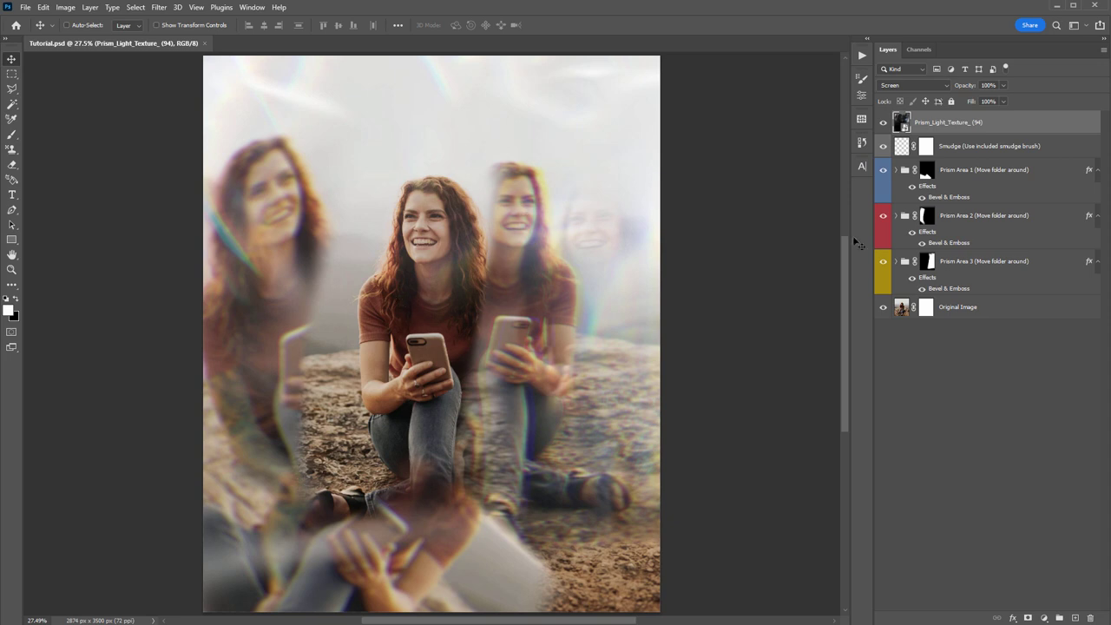
Create a new smart object via copy from the Prism_Light_Texture_ (94) layer and hide the original layer
{"action": "right_click", "coordinate": [935, 127]}
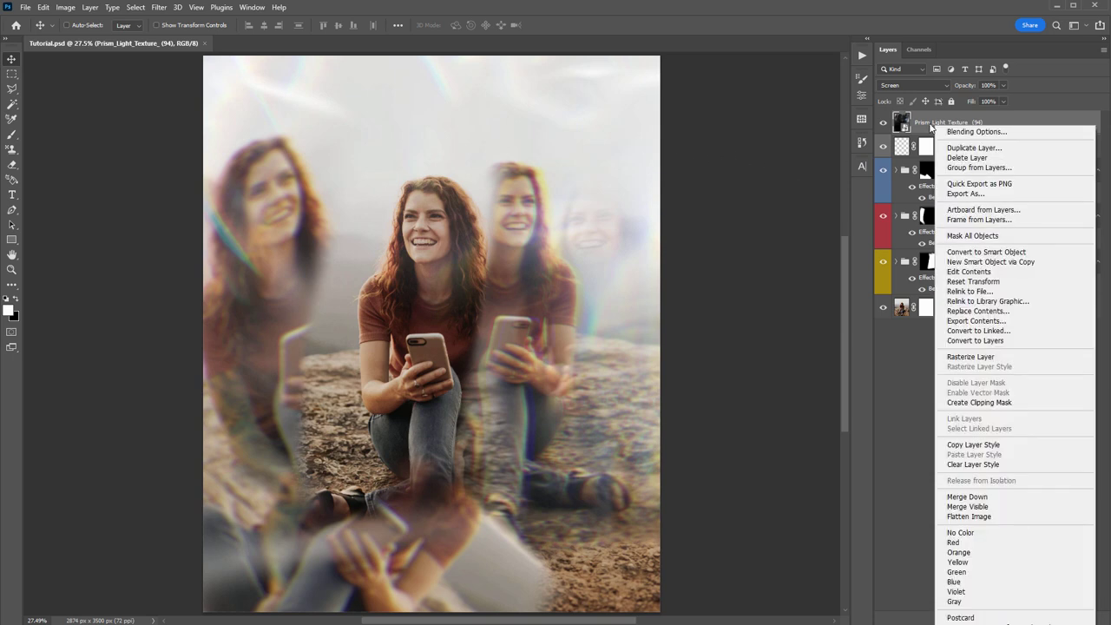
{"action": "left_click", "coordinate": [991, 262]}
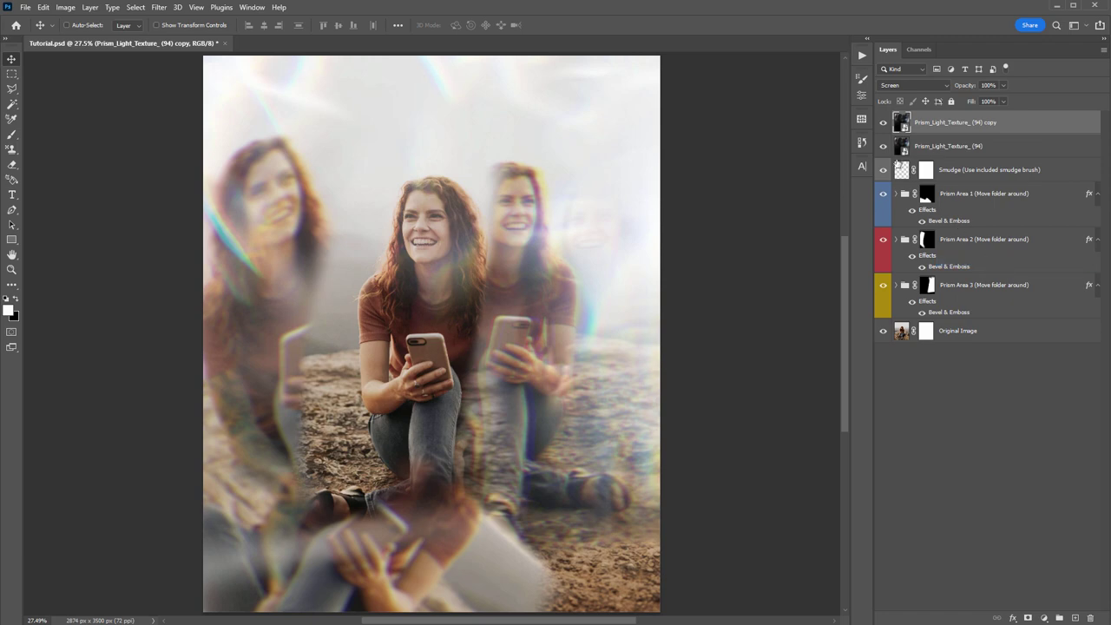
{"action": "left_click", "coordinate": [883, 146]}
Replace the contents of the copied smart object with Prism_Light_Texture_ (2).jpg
{"action": "right_click", "coordinate": [924, 127]}
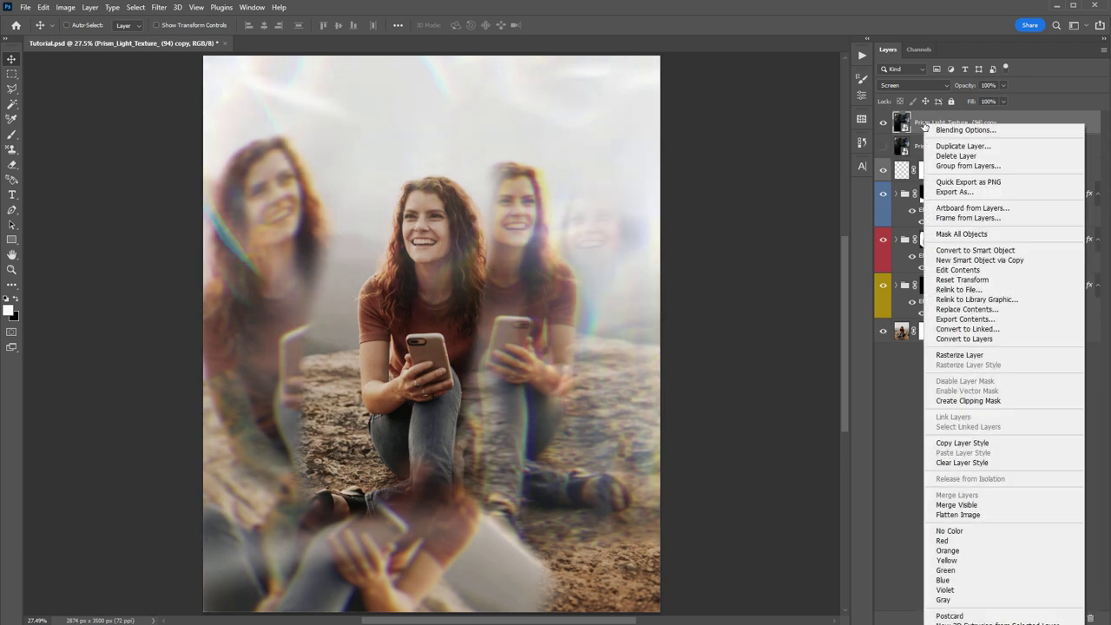
{"action": "left_click", "coordinate": [991, 309]}
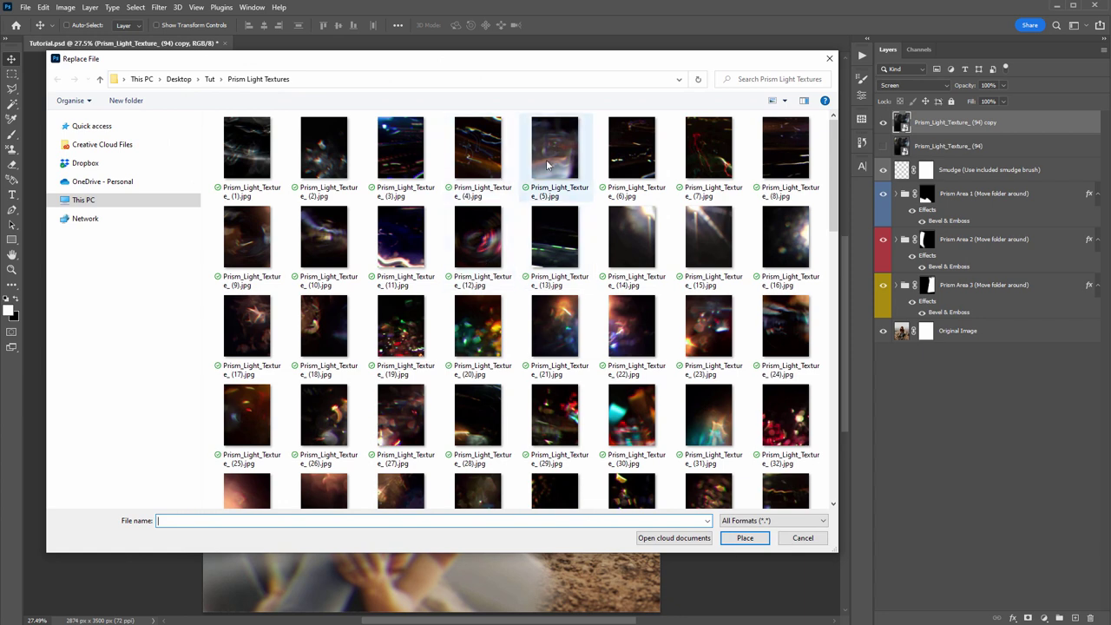
{"action": "double_click", "coordinate": [324, 148]}
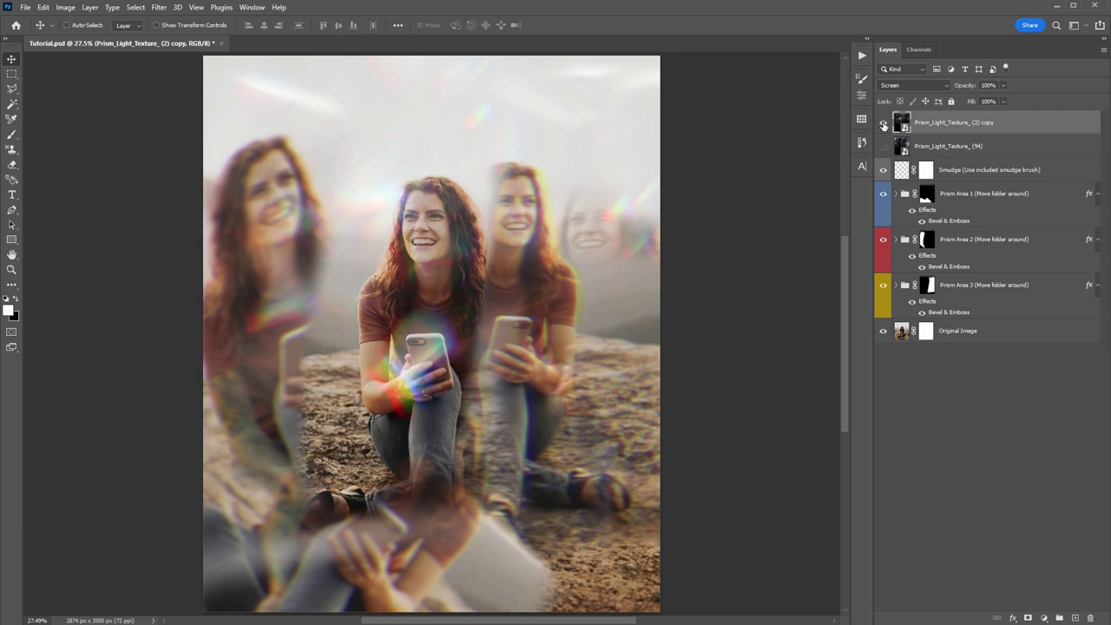
Compare the two light textures by switching their layers off and on, and leave both shown
{"action": "left_click", "coordinate": [883, 122]}
{"action": "left_click", "coordinate": [884, 147]}
{"action": "left_click", "coordinate": [884, 148]}
{"action": "left_click", "coordinate": [882, 122]}
{"action": "left_click", "coordinate": [882, 122]}
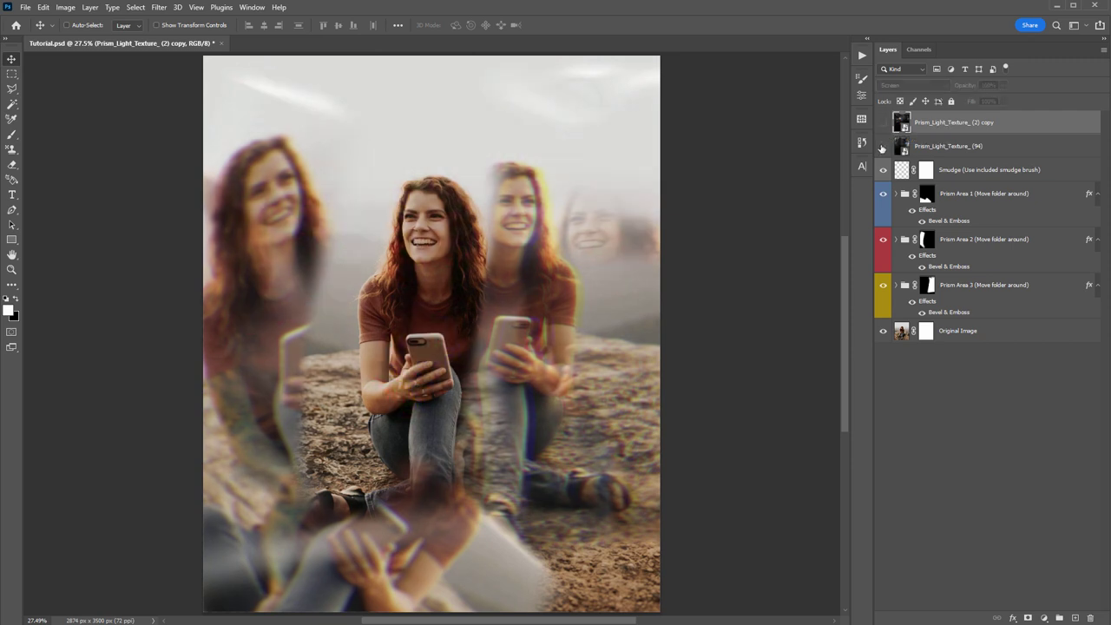
{"action": "left_click", "coordinate": [882, 146]}
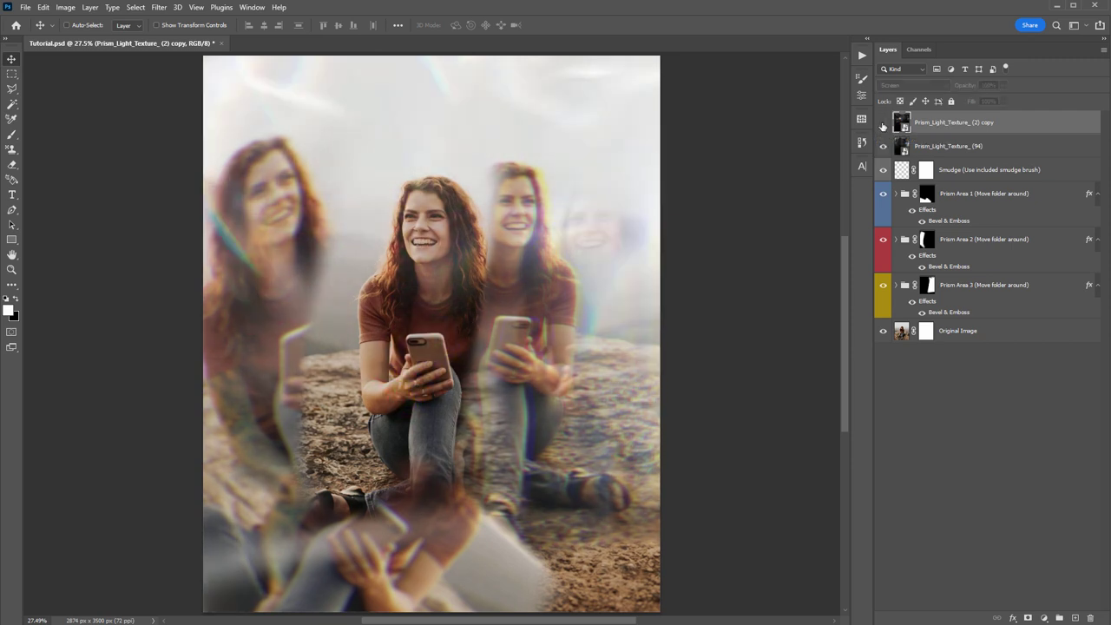
{"action": "left_click", "coordinate": [883, 122]}
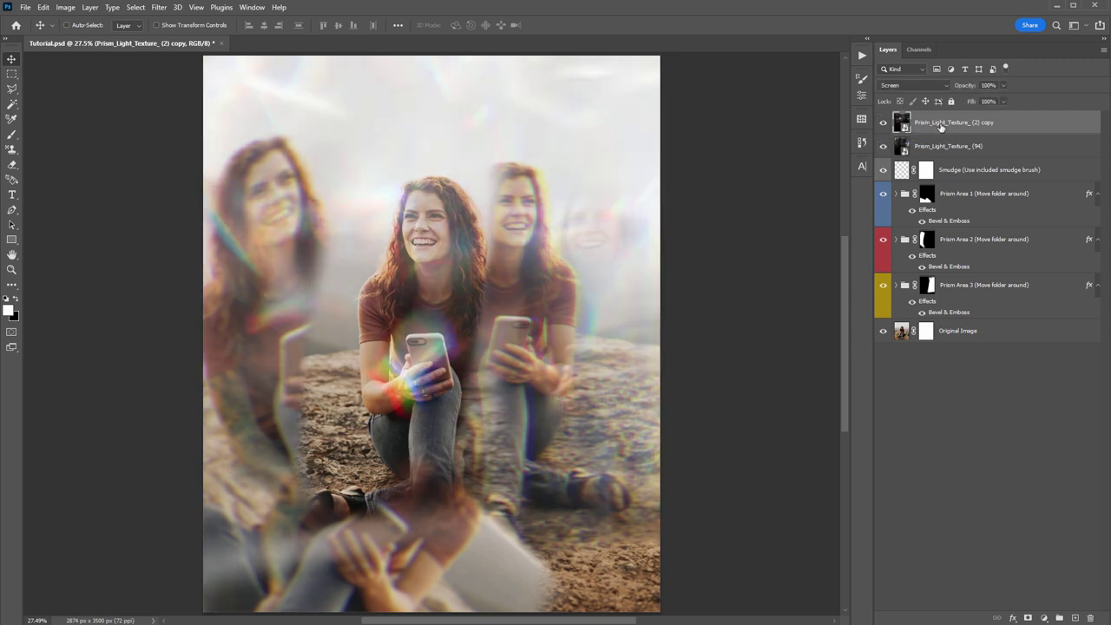
Flip the Prism_Light_Texture_ (2) copy layer vertically and add a layer mask to it
{"action": "left_click_drag", "start_coordinate": [729, 150], "coordinate": [726, 144]}
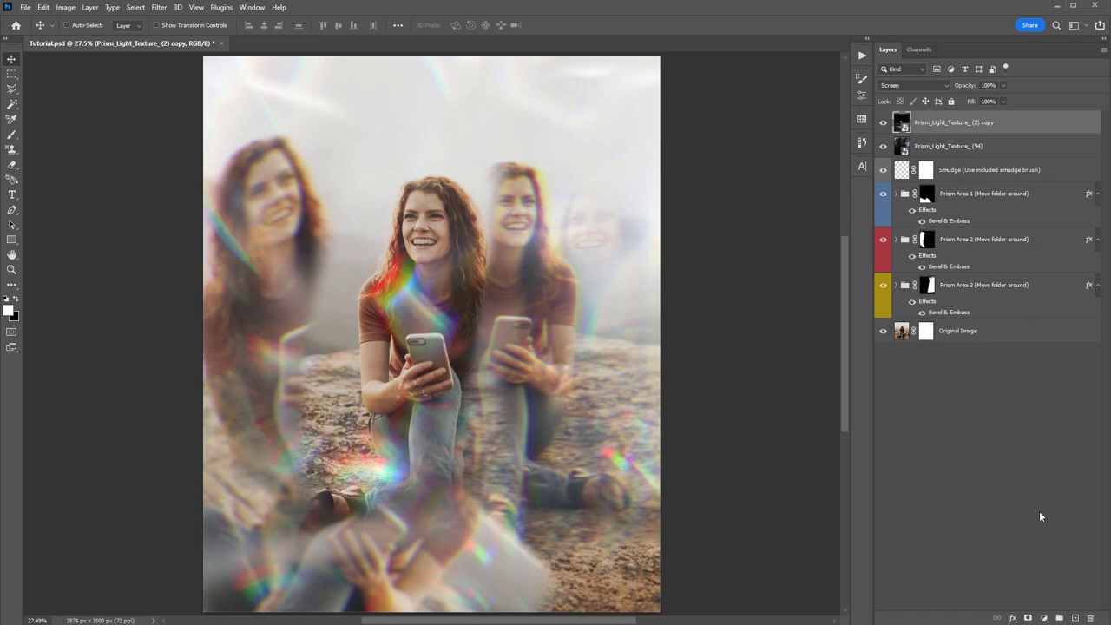
{"action": "left_click", "coordinate": [1029, 618]}
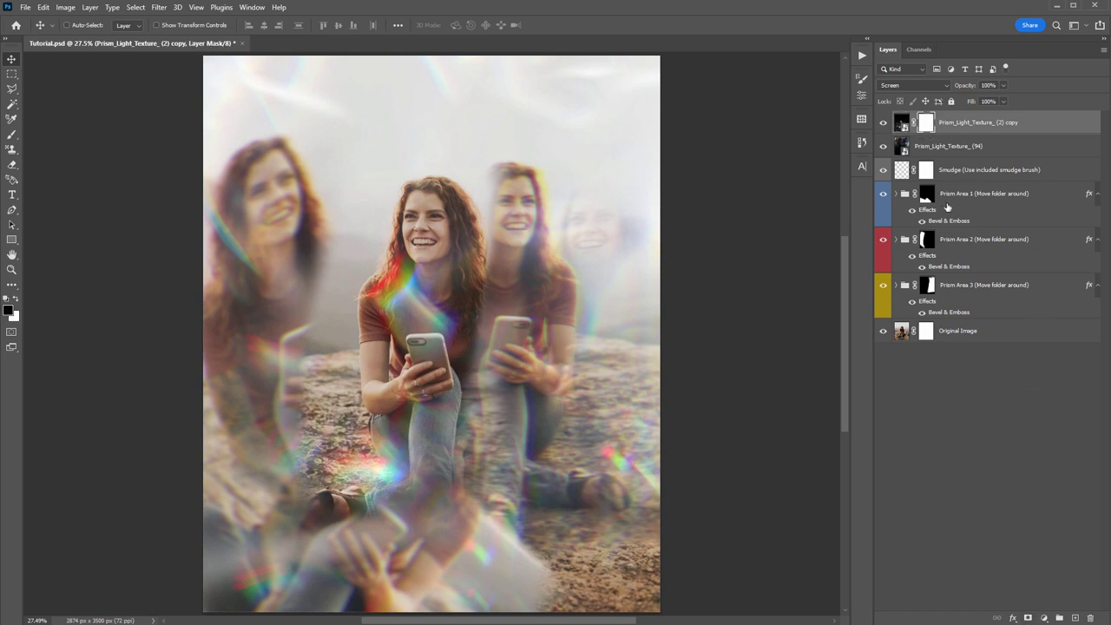
Paint black on the layer mask with a soft 600 px brush to remove the rainbow light over the central woman's chest and hair
{"action": "key", "text": "b"}
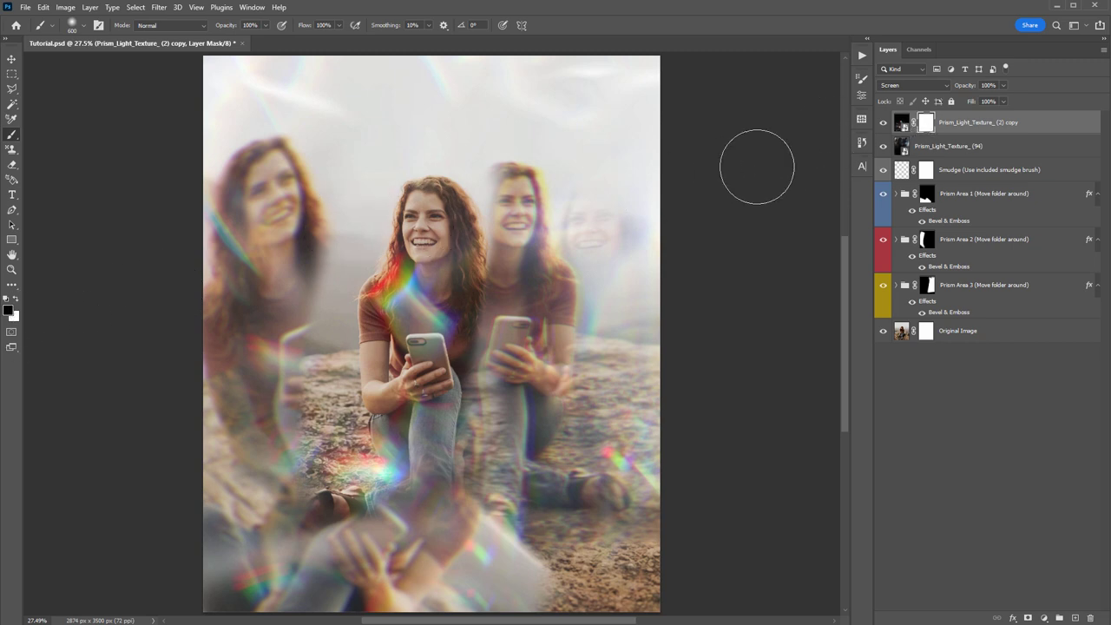
{"action": "mouse_move", "coordinate": [373, 300]}
{"action": "left_mouse_down"}
{"action": "mouse_move", "coordinate": [417, 290]}
{"action": "mouse_move", "coordinate": [422, 313]}
{"action": "mouse_move", "coordinate": [447, 309]}
{"action": "mouse_move", "coordinate": [422, 267]}
{"action": "mouse_move", "coordinate": [422, 227]}
{"action": "mouse_move", "coordinate": [404, 260]}
{"action": "left_mouse_up"}
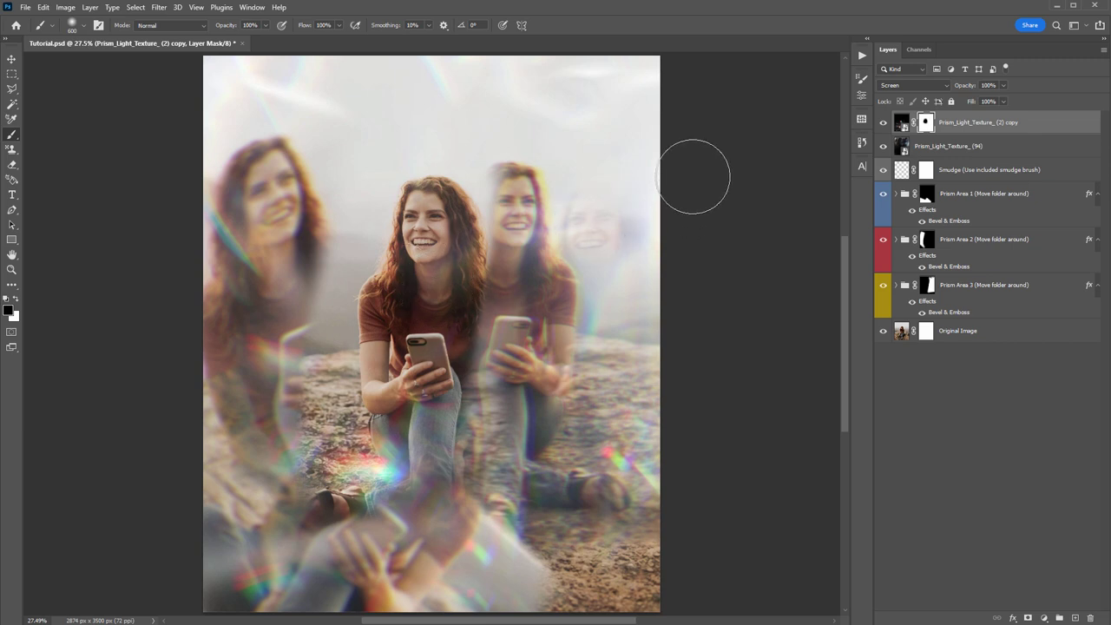
{"action": "key", "text": "v"}
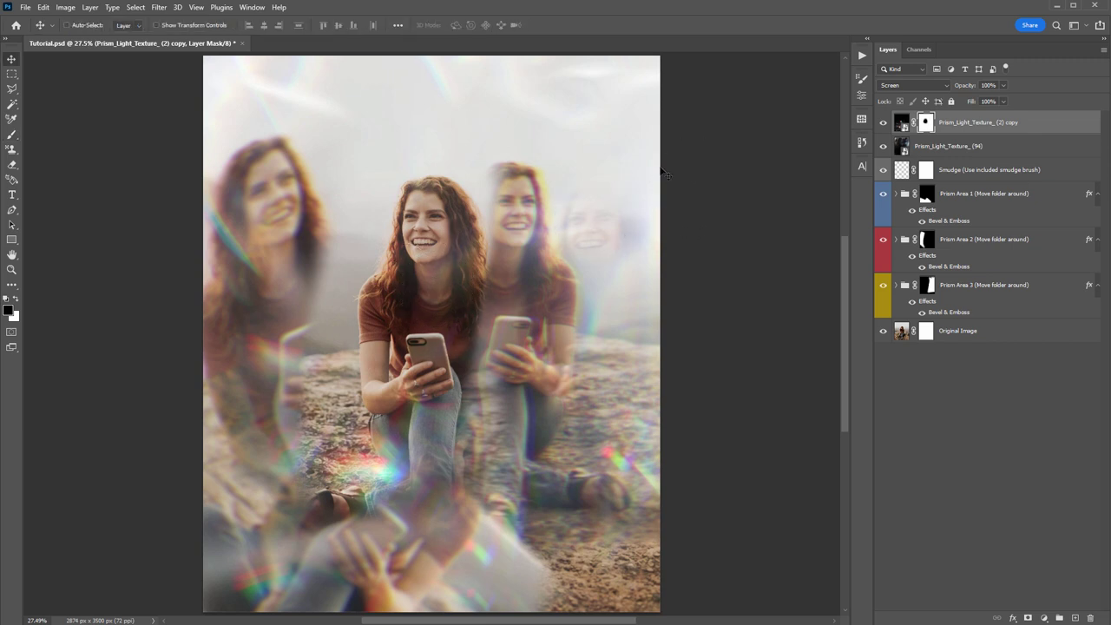
Select the Prism_Light_Texture_ (94) layer, hide the Prism_Light_Texture_ (2) copy, and compare the portrait with and without the selected texture
{"action": "left_click", "coordinate": [946, 149]}
{"action": "left_click", "coordinate": [882, 122]}
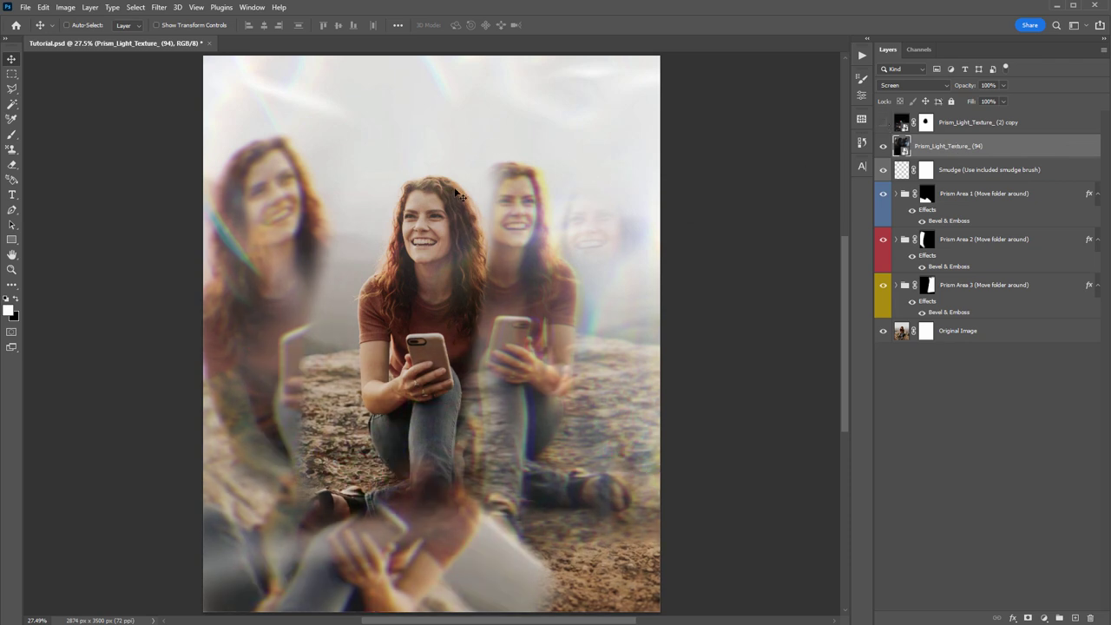
{"action": "left_click", "coordinate": [883, 146]}
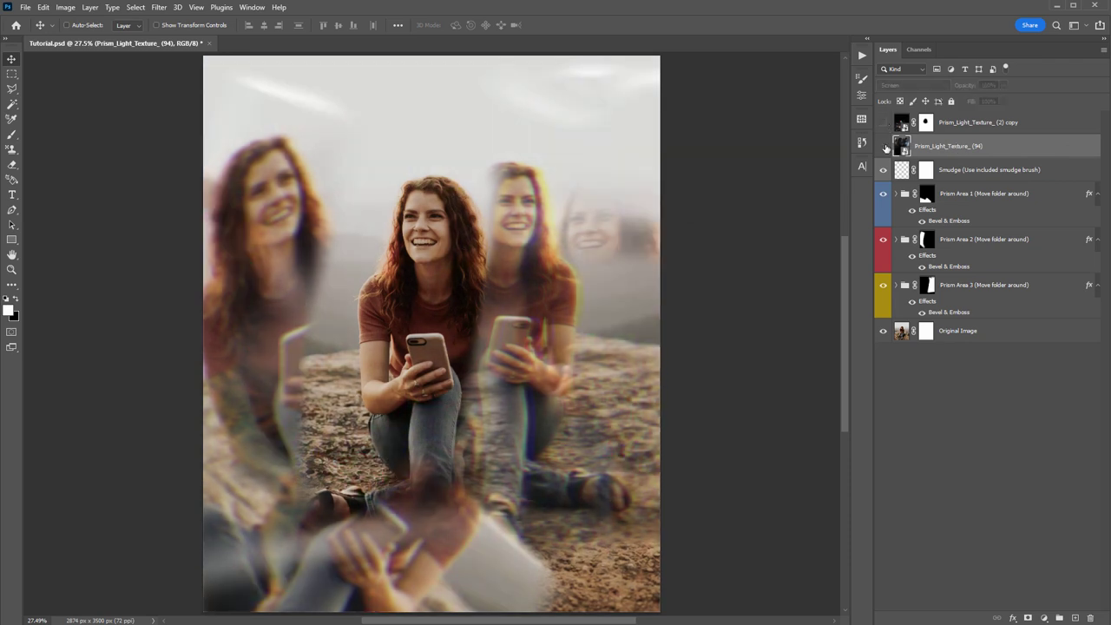
{"action": "left_click", "coordinate": [883, 146]}
{"action": "left_click", "coordinate": [883, 145]}
{"action": "left_click", "coordinate": [884, 146]}
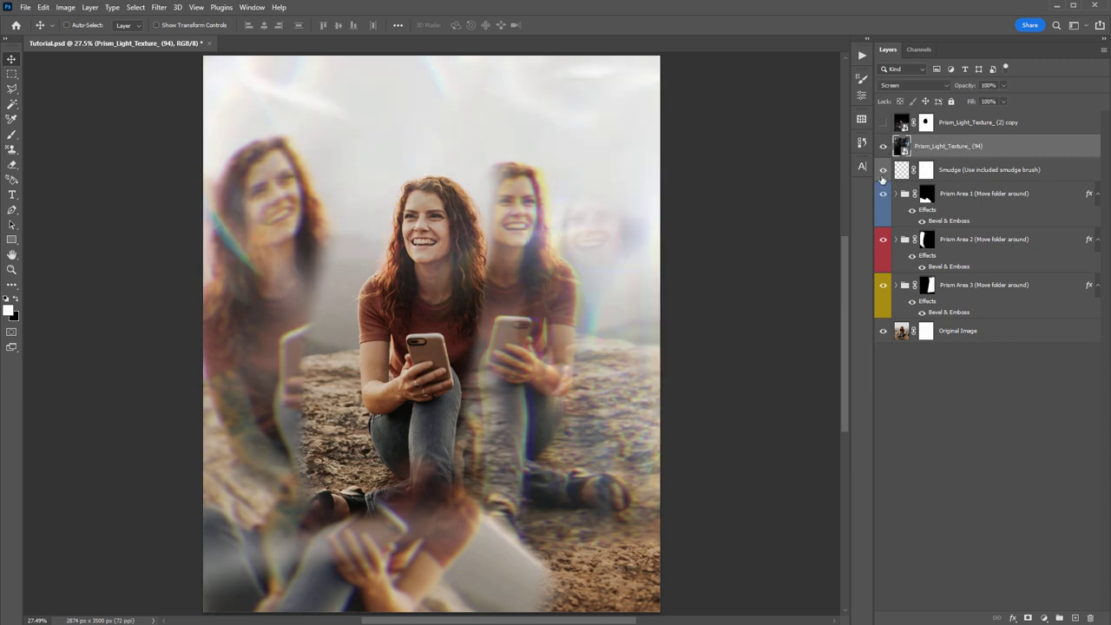
{"action": "left_click", "coordinate": [882, 177]}
{"action": "left_click", "coordinate": [882, 177]}
Apply a Levels adjustment to the Prism_Light_Texture_ (94) layer with midtone input 0.58 and white input 184
{"action": "left_click", "coordinate": [65, 7]}
{"action": "mouse_move", "coordinate": [95, 38]}
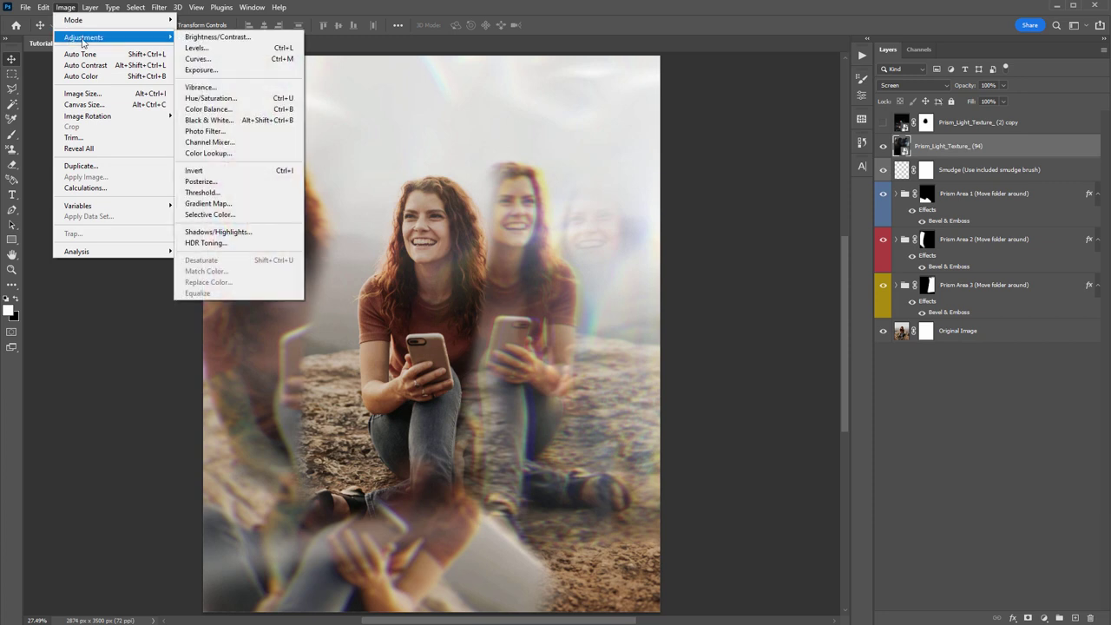
{"action": "left_click", "coordinate": [196, 48]}
{"action": "left_click_drag", "start_coordinate": [699, 81], "coordinate": [707, 82]}
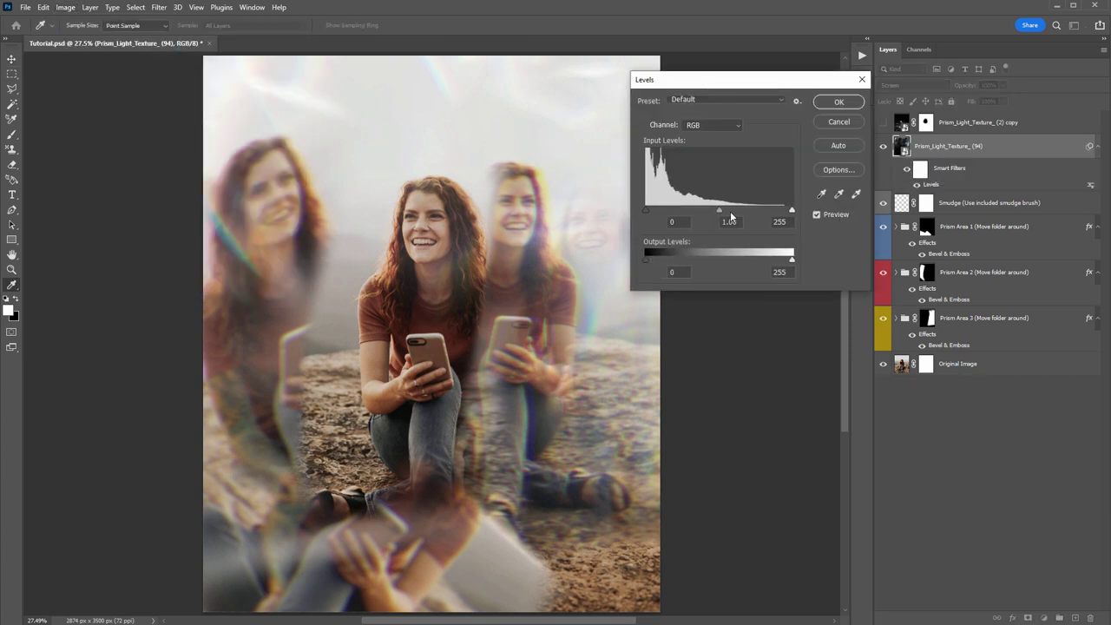
{"action": "left_click_drag", "start_coordinate": [718, 209], "coordinate": [752, 212]}
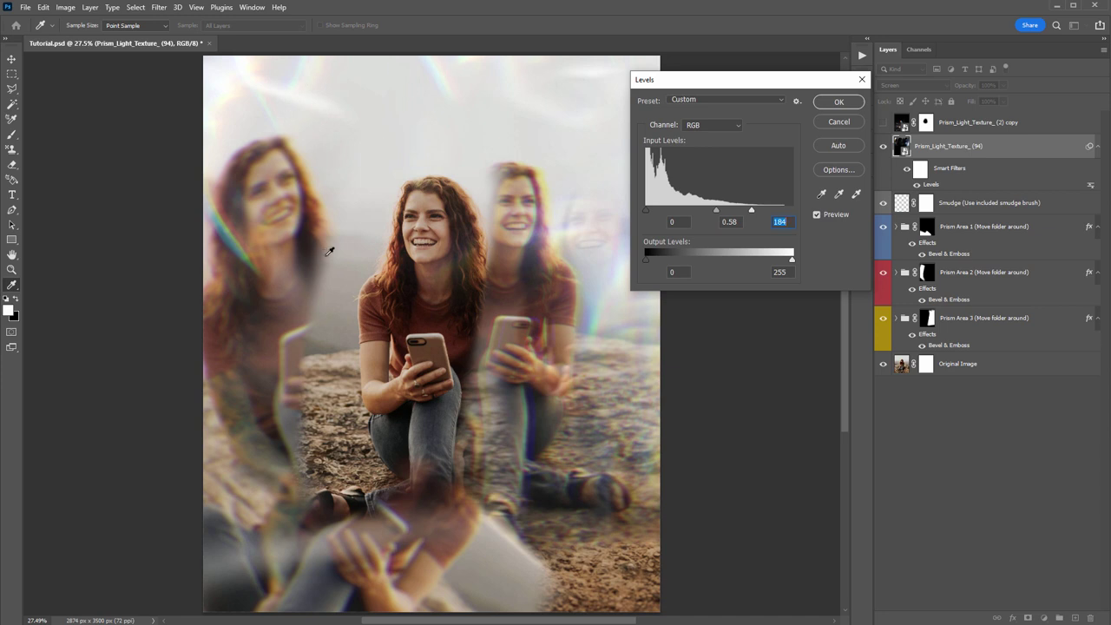
{"action": "left_click", "coordinate": [835, 103]}
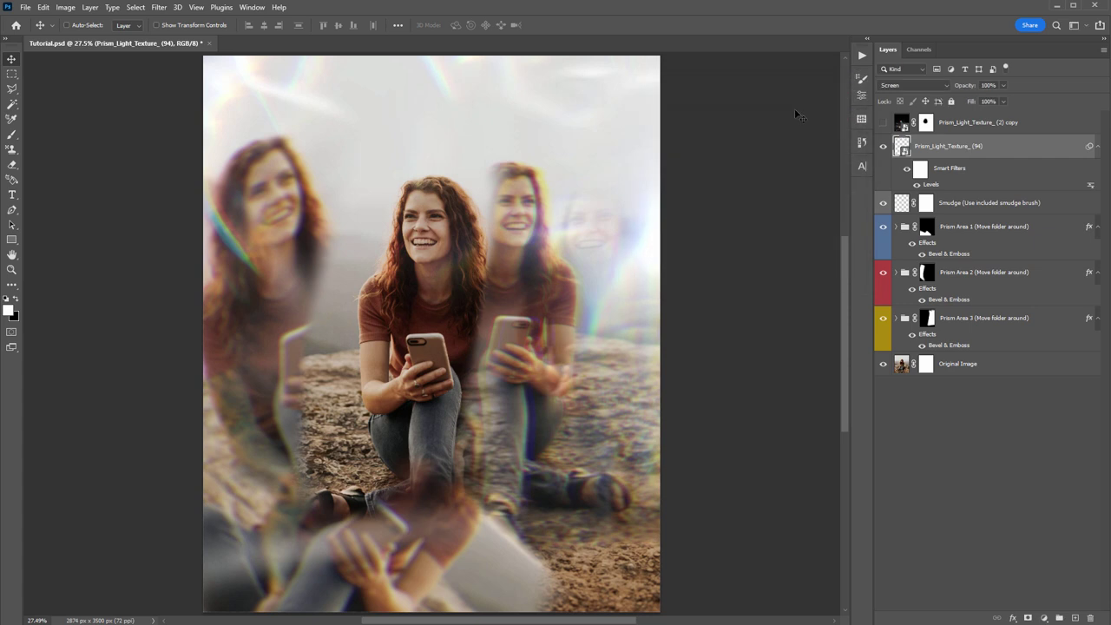
Compare the light texture with and without its Levels smart filter, and leave the filter enabled
{"action": "left_click", "coordinate": [915, 187]}
{"action": "left_click", "coordinate": [915, 188]}
{"action": "left_click", "coordinate": [915, 187]}
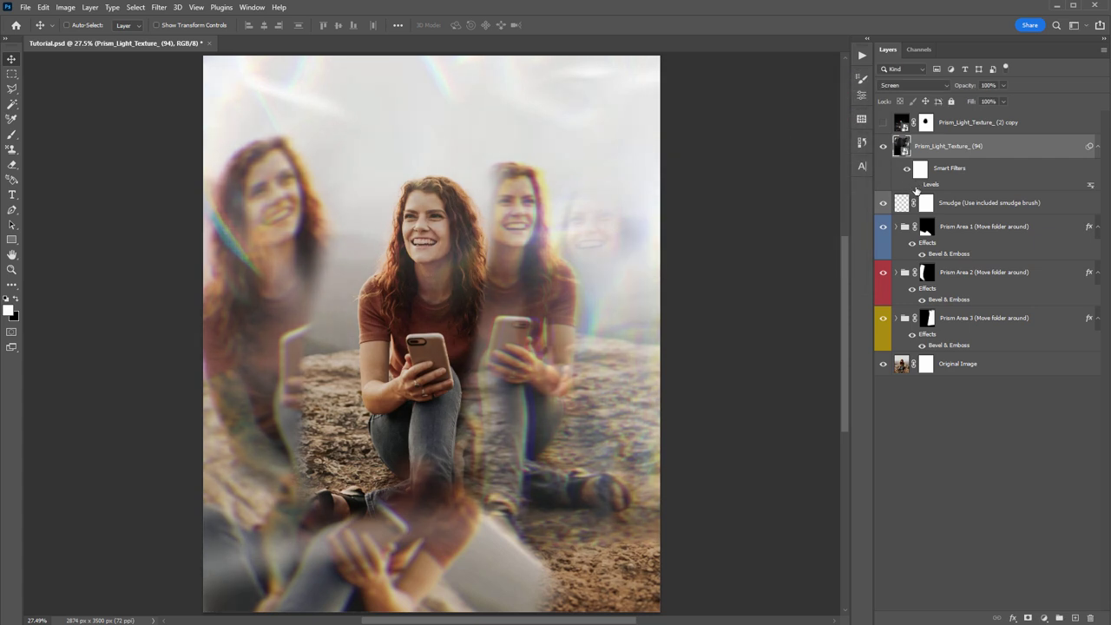
{"action": "left_click", "coordinate": [916, 187]}
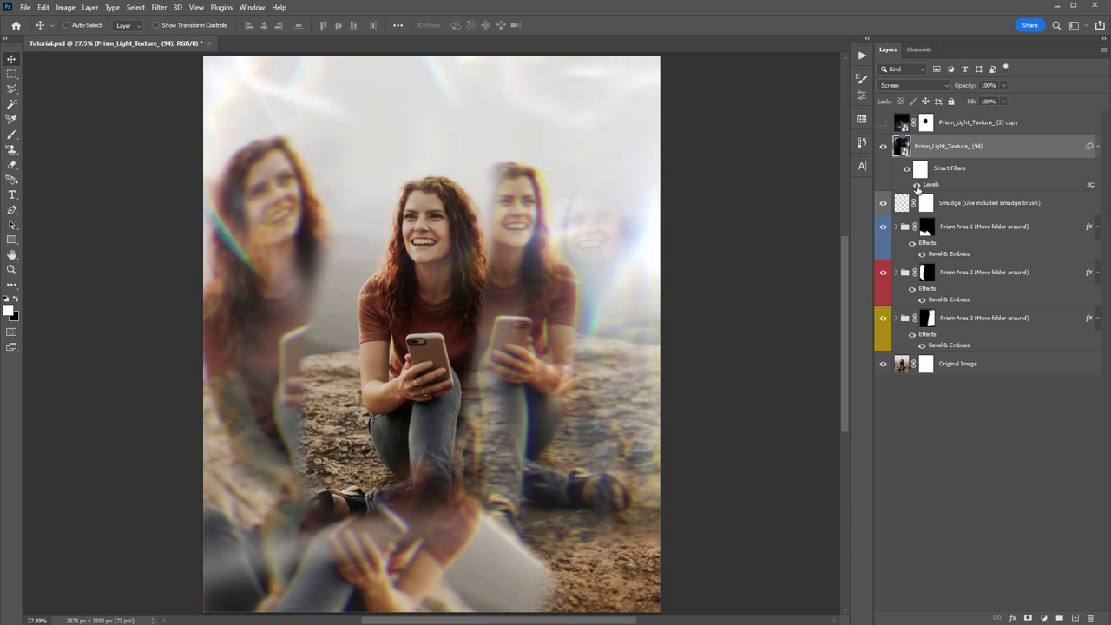
{"action": "left_click", "coordinate": [916, 187]}
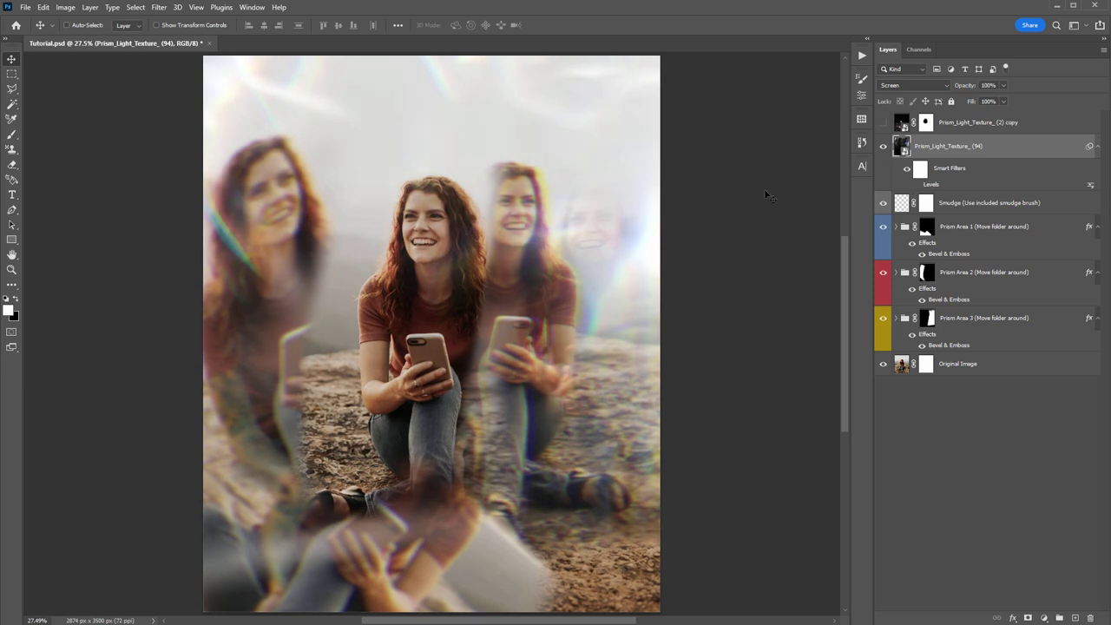
{"action": "left_click", "coordinate": [916, 186]}
{"action": "left_click", "coordinate": [915, 186]}
{"action": "left_click", "coordinate": [915, 186]}
Show the Prism_Light_Texture_ (2) copy layer again and run the Create Color Options action through to its end
{"action": "left_click", "coordinate": [861, 54]}
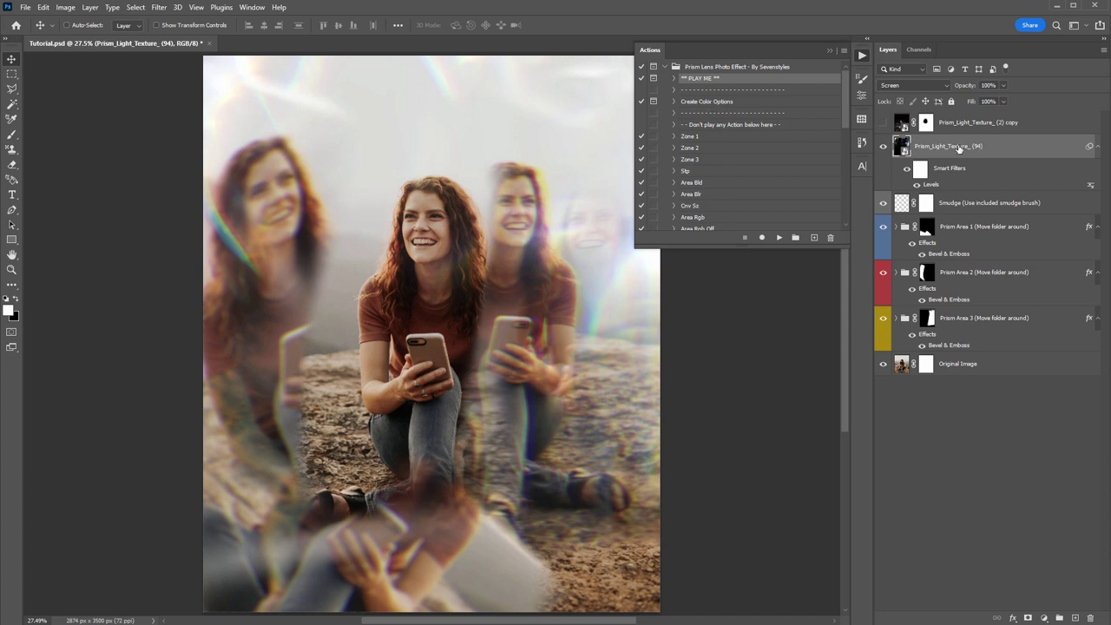
{"action": "left_click", "coordinate": [881, 123]}
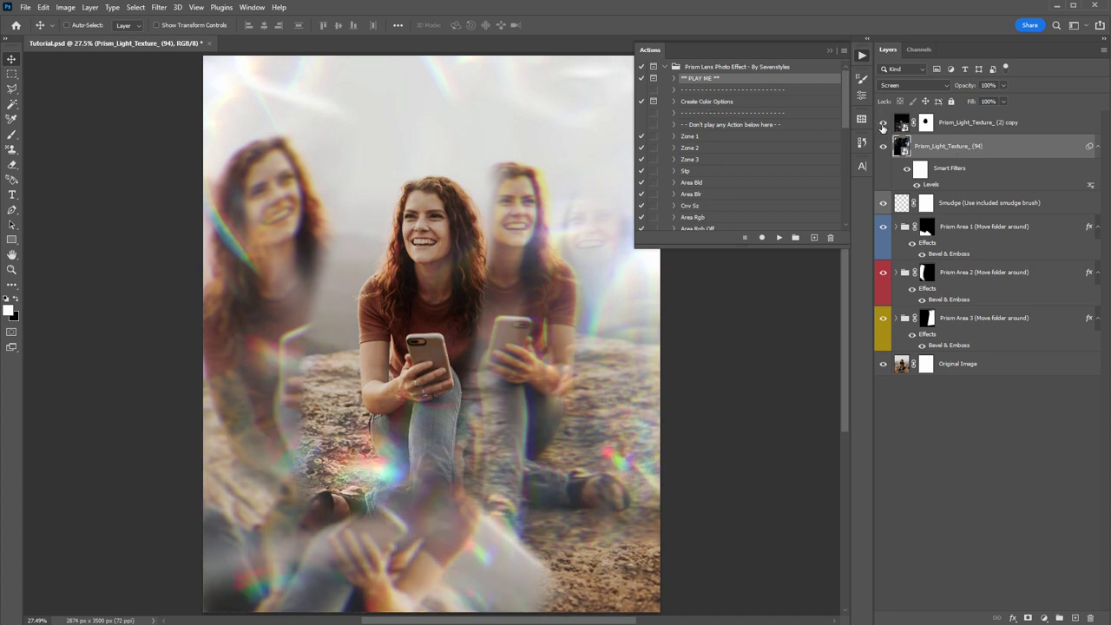
{"action": "left_click", "coordinate": [702, 104]}
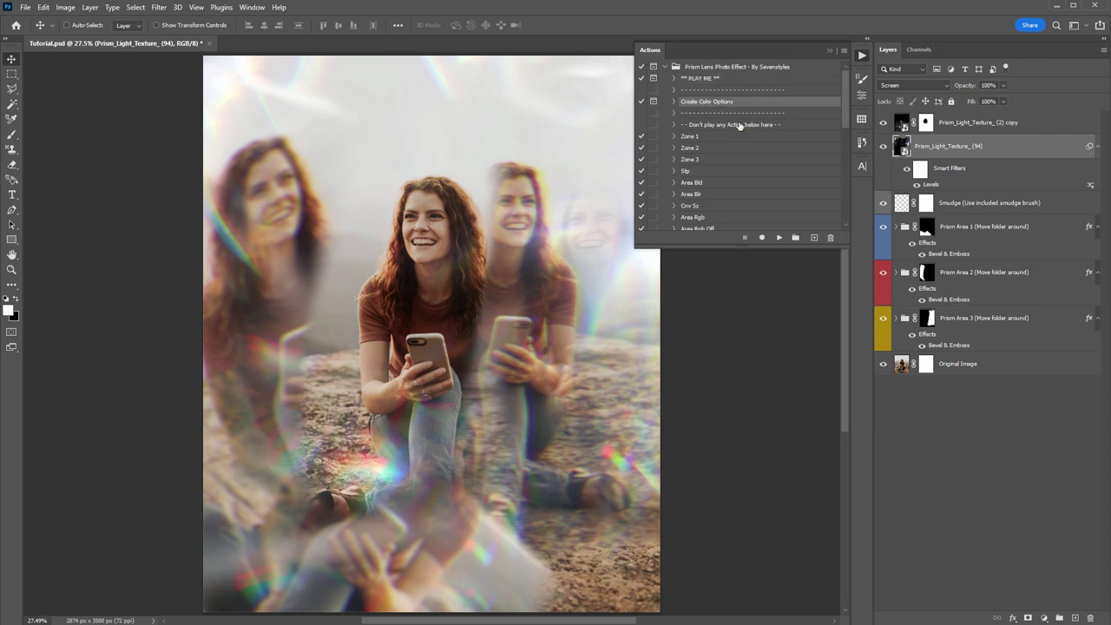
{"action": "left_click", "coordinate": [779, 239]}
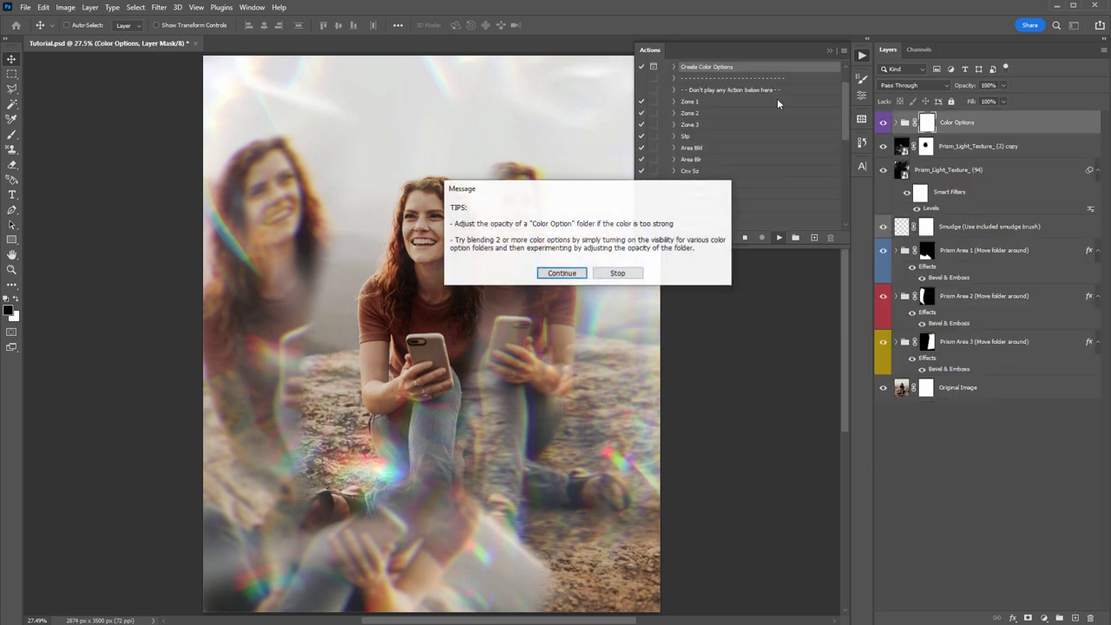
{"action": "left_click_drag", "start_coordinate": [550, 184], "coordinate": [465, 158]}
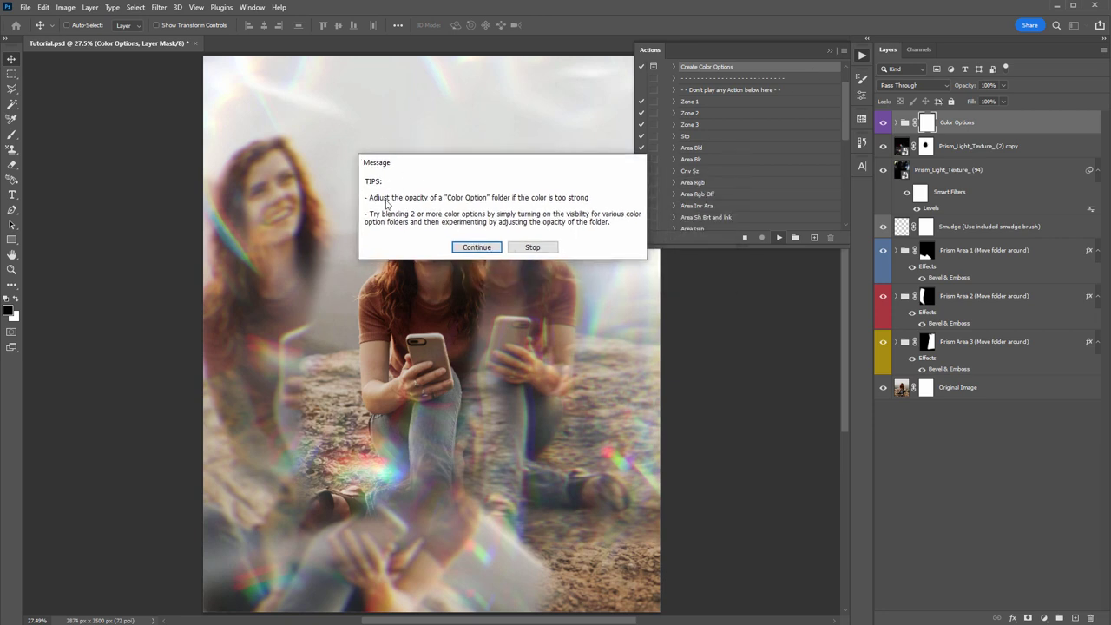
{"action": "left_click", "coordinate": [476, 248]}
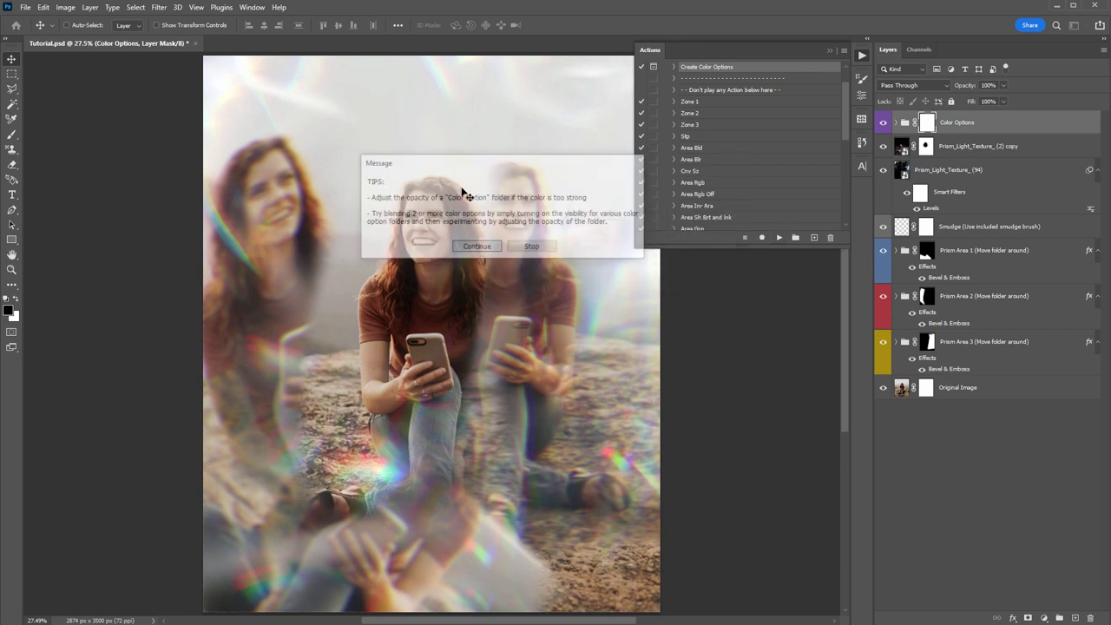
{"action": "left_click", "coordinate": [830, 53]}
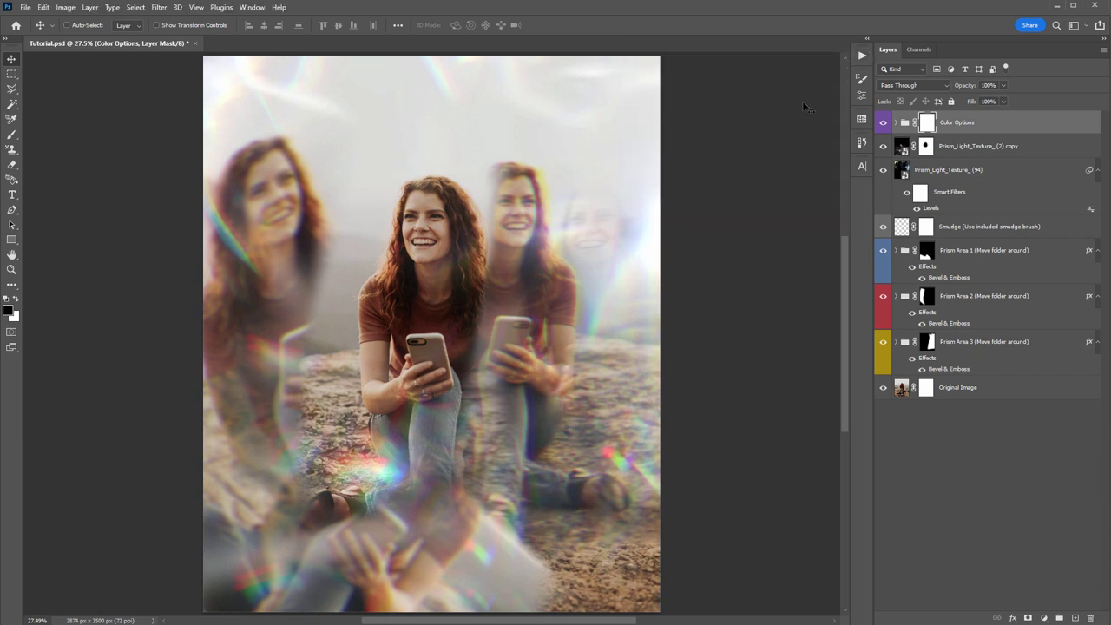
Expand the Color Options group and examine its color option folders and the adjustment layers inside them
{"action": "left_click", "coordinate": [981, 128]}
{"action": "left_click", "coordinate": [897, 124], "text": "alt"}
{"action": "scroll", "coordinate": [981, 219], "scroll_direction": "down", "scroll_amount": 3}
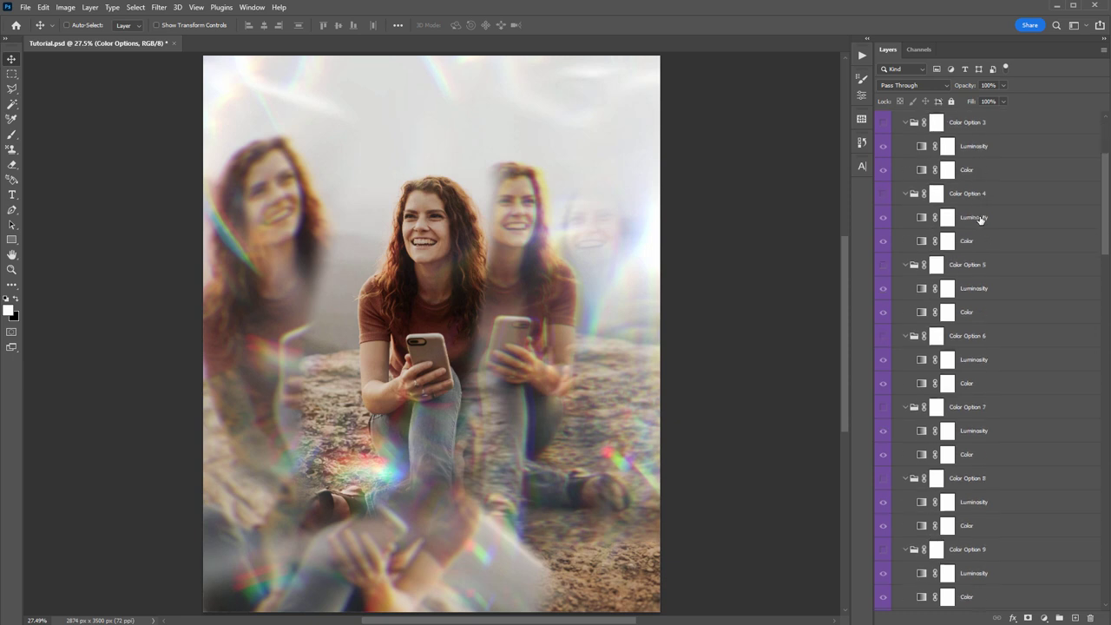
{"action": "scroll", "coordinate": [982, 303], "scroll_direction": "up", "scroll_amount": 3}
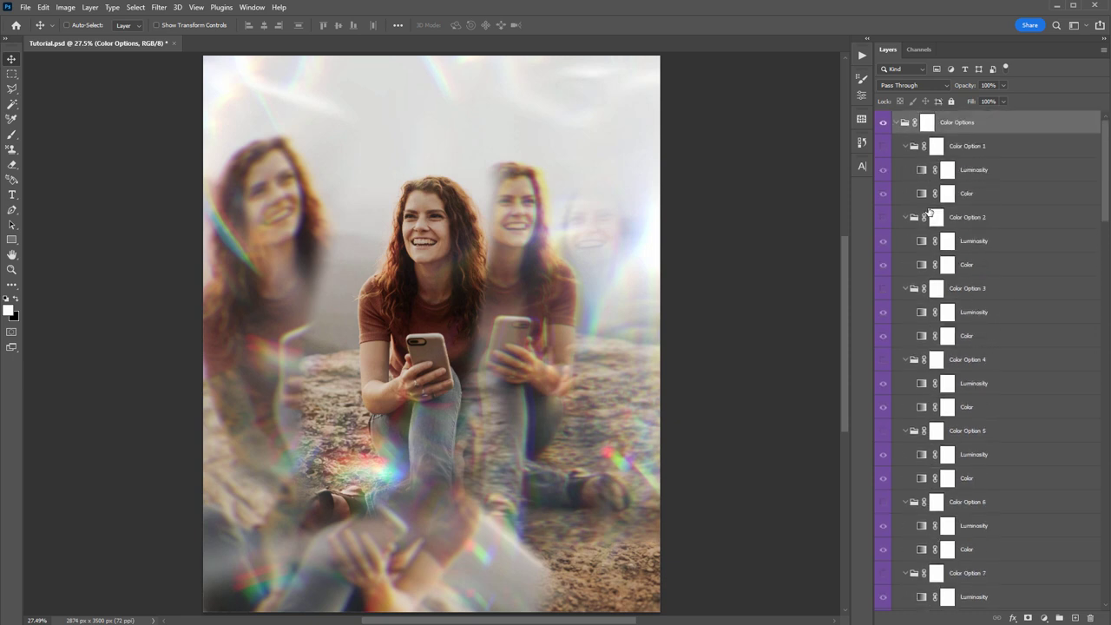
{"action": "left_click", "coordinate": [896, 122]}
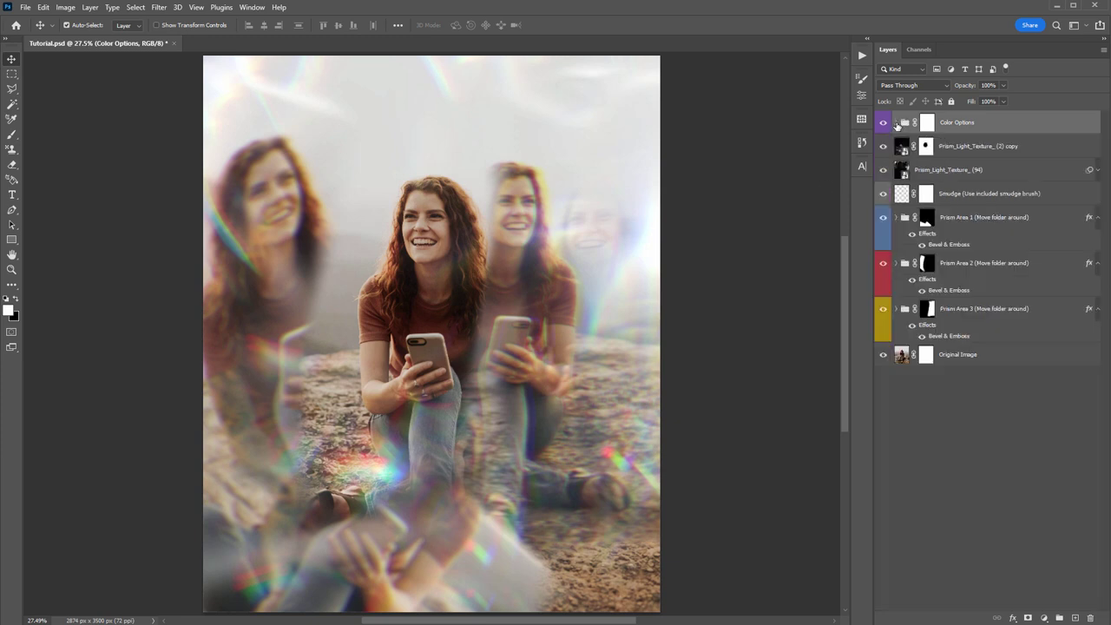
{"action": "left_click", "coordinate": [896, 124]}
{"action": "scroll", "coordinate": [970, 193], "scroll_direction": "down", "scroll_amount": 3}
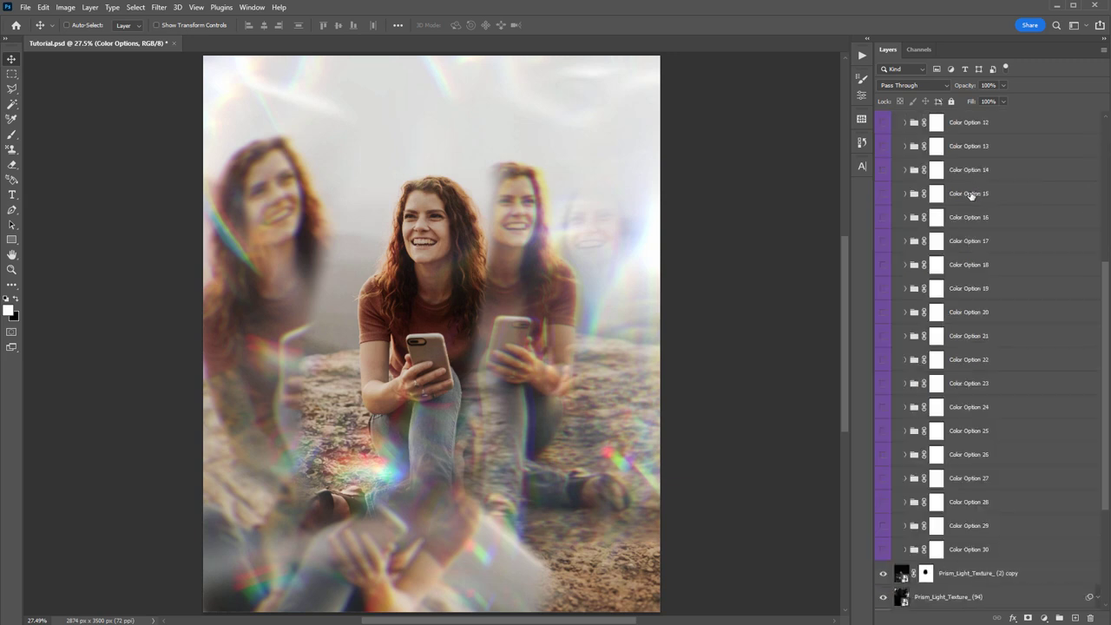
{"action": "scroll", "coordinate": [970, 195], "scroll_direction": "up", "scroll_amount": 3}
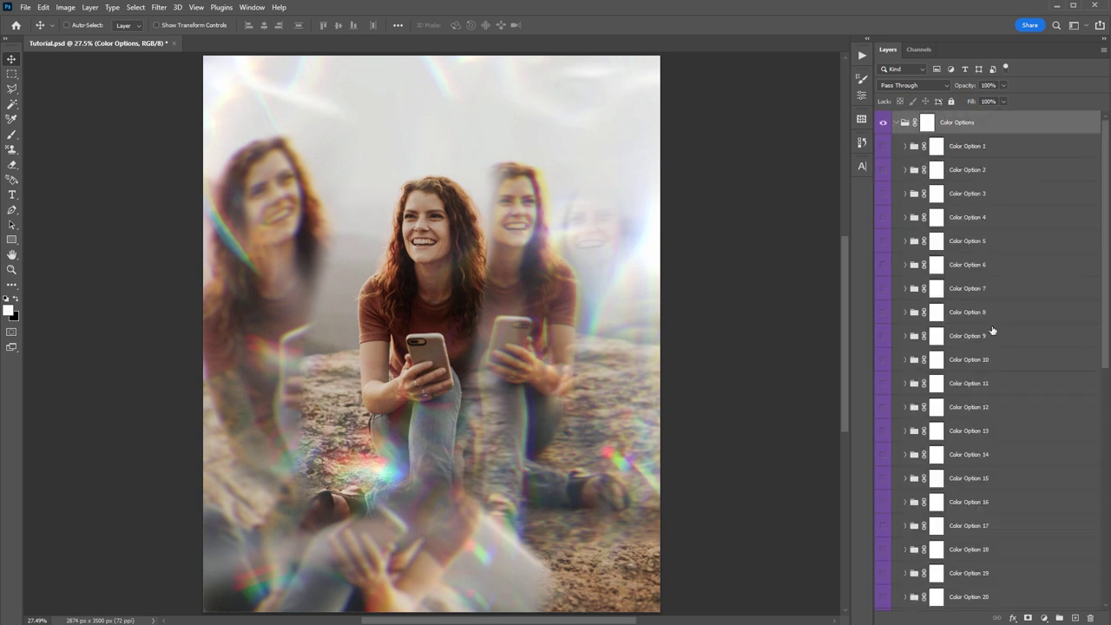
Turn on the Color Option 9 folder and set its opacity to 57%
{"action": "left_click", "coordinate": [935, 336]}
{"action": "left_click", "coordinate": [883, 336]}
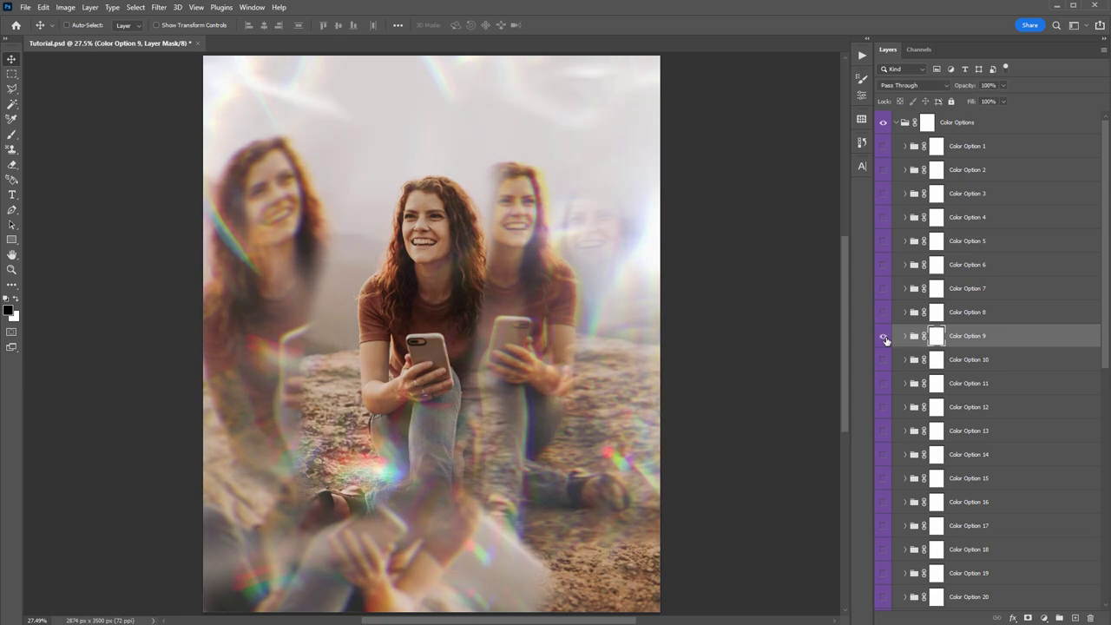
{"action": "scroll", "coordinate": [922, 302], "scroll_direction": "down", "scroll_amount": 1}
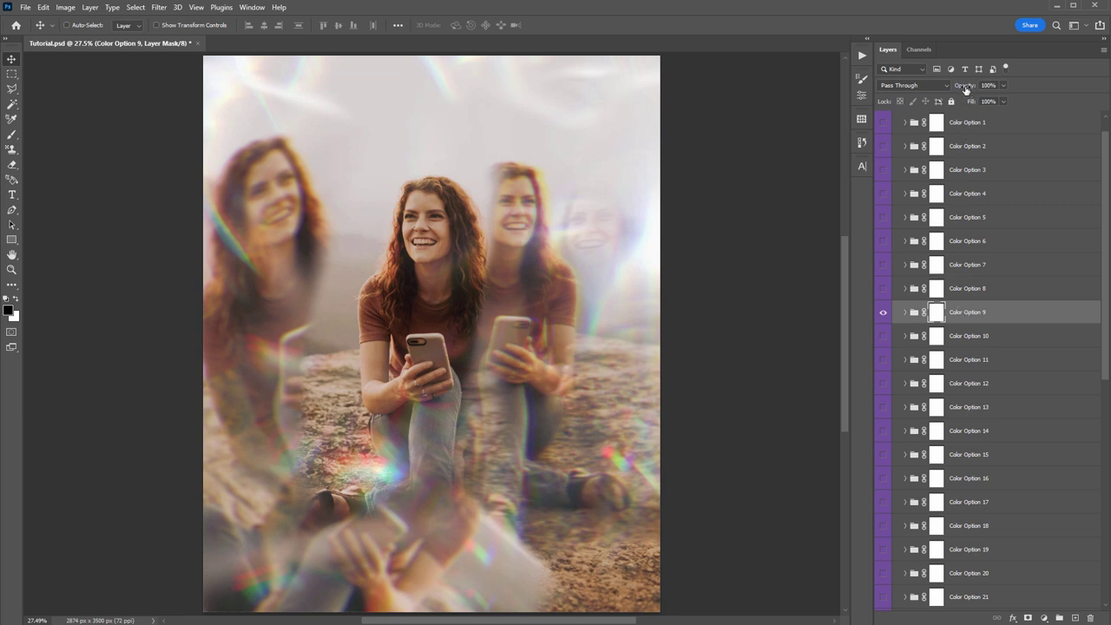
{"action": "left_click_drag", "start_coordinate": [968, 89], "coordinate": [524, 113]}
{"action": "mouse_move", "coordinate": [656, 115]}
{"action": "left_mouse_down"}
{"action": "mouse_move", "coordinate": [662, 130]}
{"action": "mouse_move", "coordinate": [646, 131]}
{"action": "mouse_move", "coordinate": [668, 134]}
{"action": "left_mouse_up"}
Turn on the Color Option 10 folder as well and set its opacity to 28%
{"action": "scroll", "coordinate": [960, 237], "scroll_direction": "down", "scroll_amount": 3}
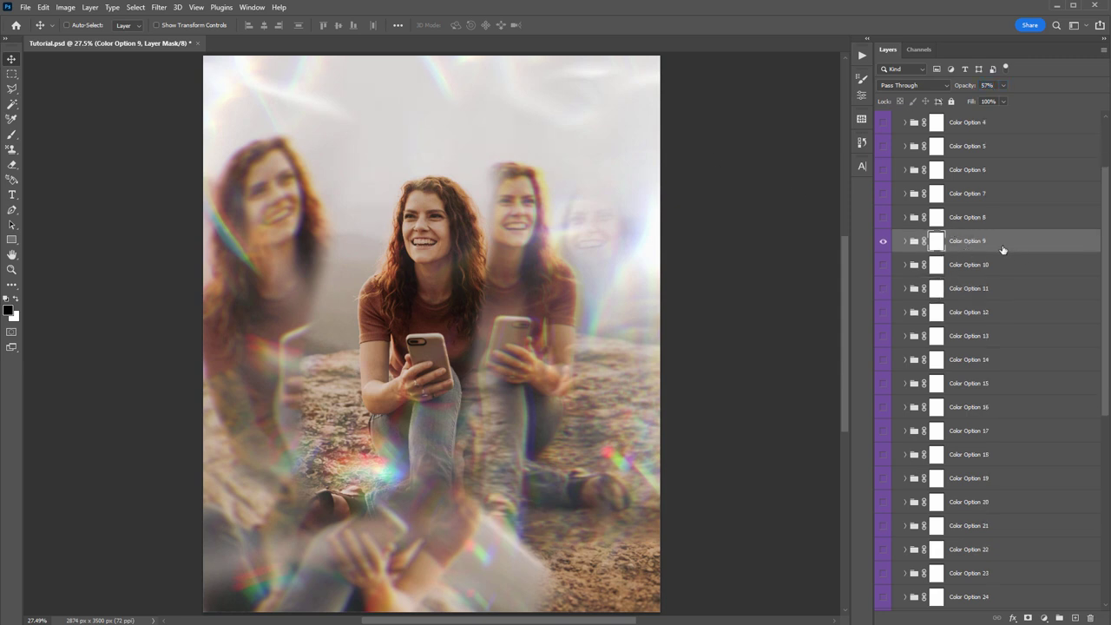
{"action": "left_click", "coordinate": [883, 265]}
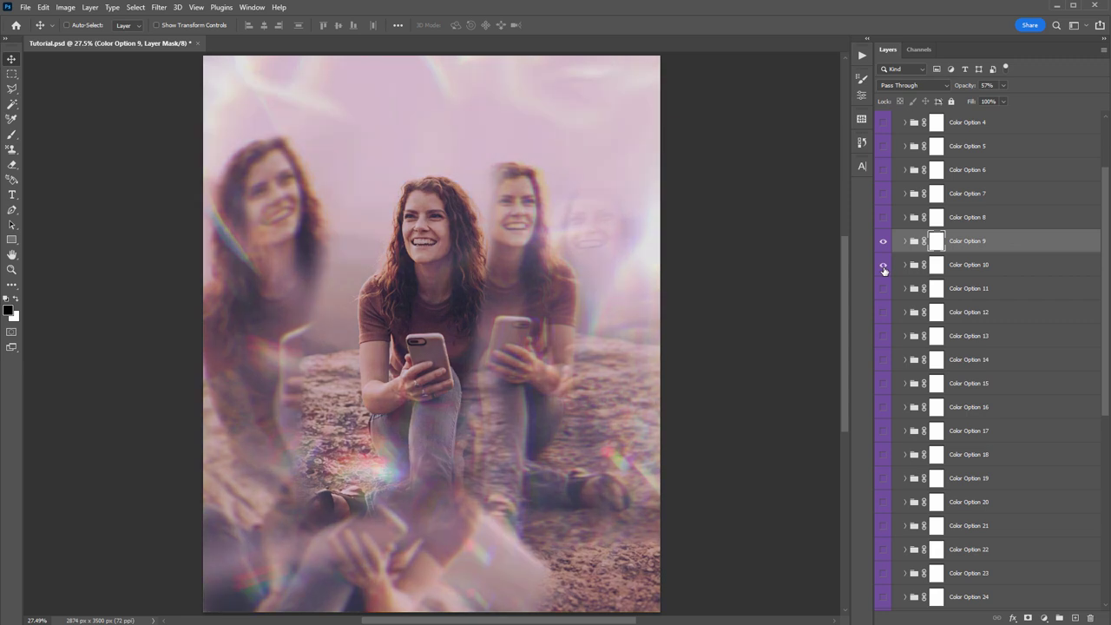
{"action": "left_click", "coordinate": [961, 265]}
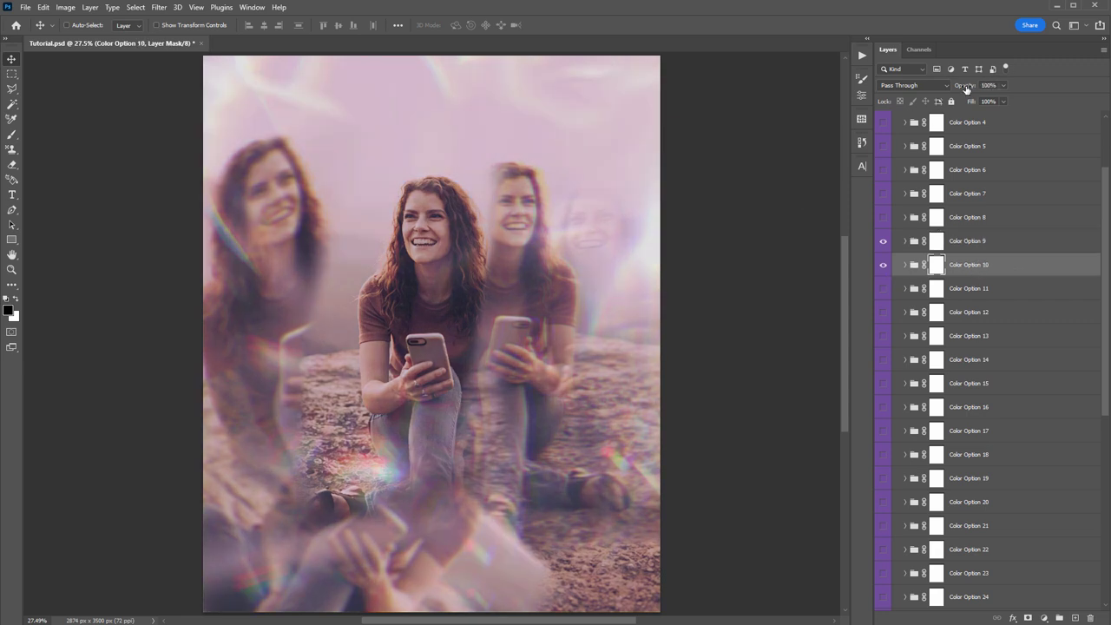
{"action": "left_click_drag", "start_coordinate": [965, 90], "coordinate": [491, 107]}
Turn on the Color Option 19 folder as a third blend and set its opacity to 35%
{"action": "scroll", "coordinate": [992, 257], "scroll_direction": "down", "scroll_amount": 3}
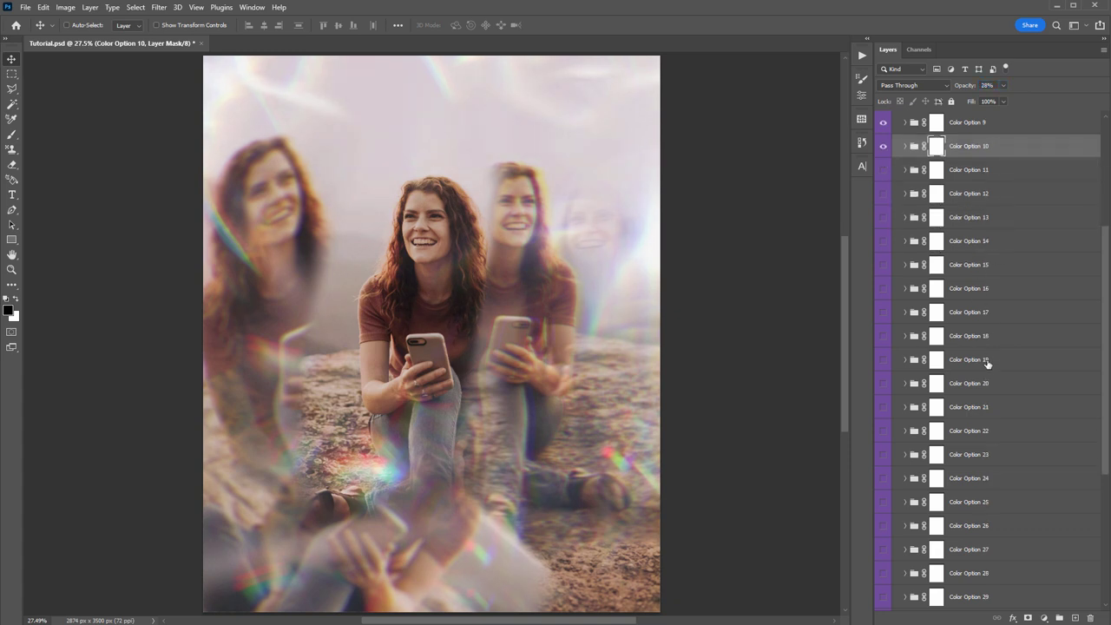
{"action": "left_click", "coordinate": [963, 365]}
{"action": "left_click", "coordinate": [884, 359]}
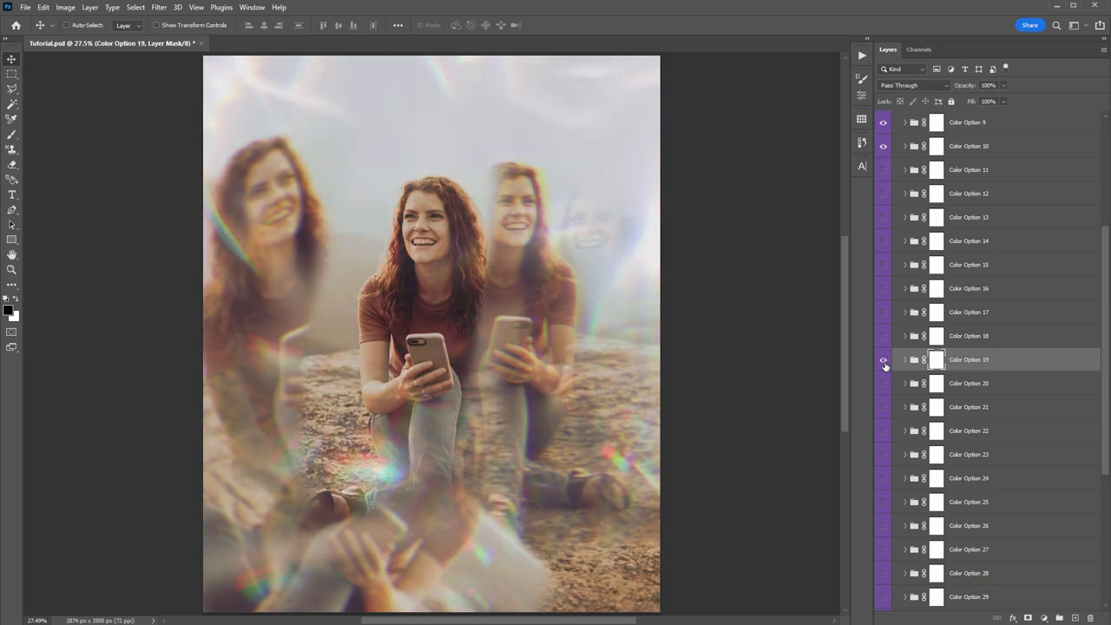
{"action": "left_click_drag", "start_coordinate": [965, 87], "coordinate": [255, 114]}
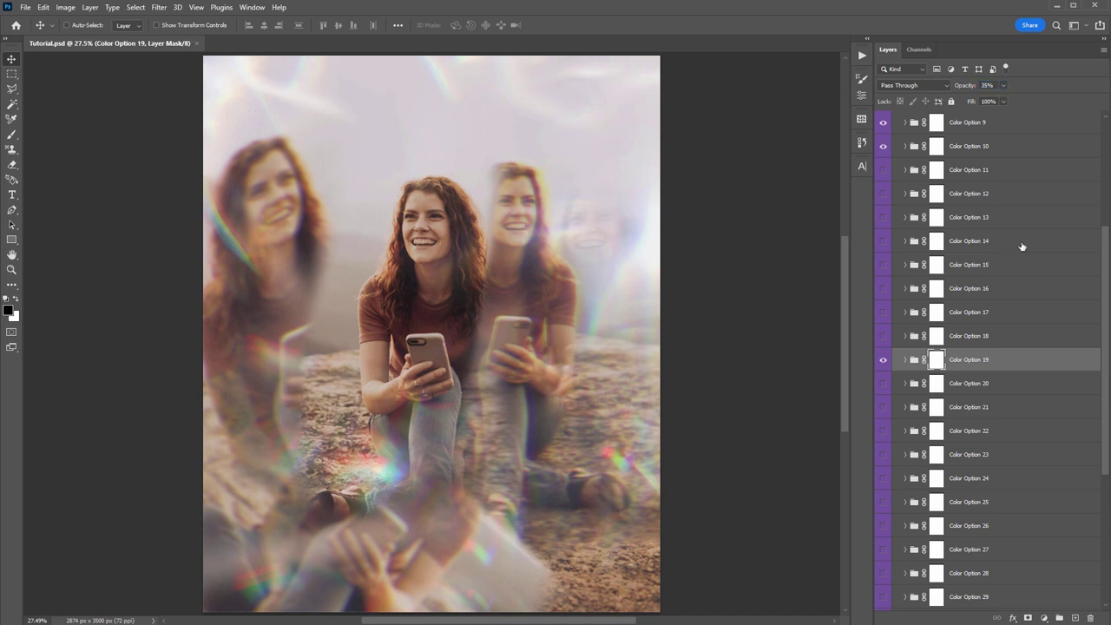
Collapse the Color Options group and move both Prism_Light_Texture_ layers above it in the layer stack
{"action": "scroll", "coordinate": [1021, 246], "scroll_direction": "up", "scroll_amount": 3}
{"action": "left_click", "coordinate": [959, 120]}
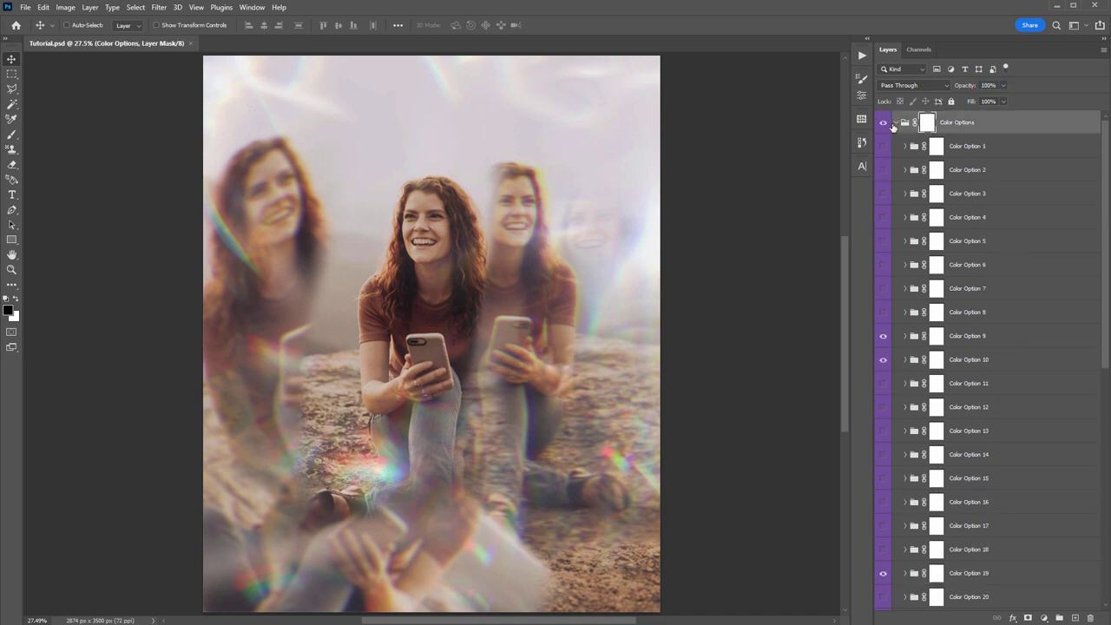
{"action": "left_click", "coordinate": [896, 123]}
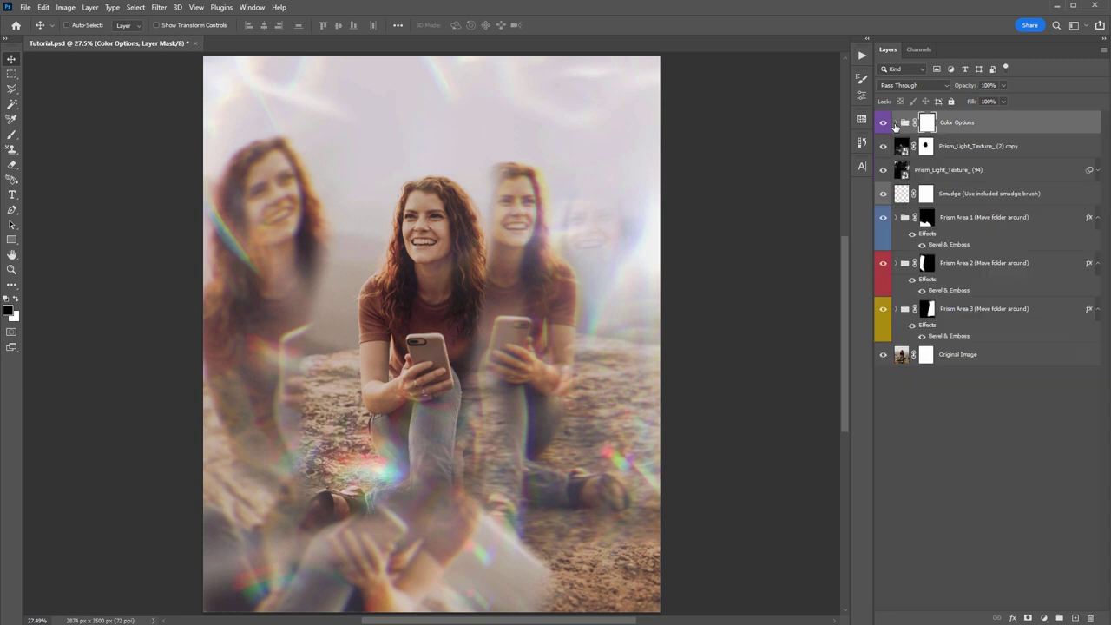
{"action": "left_click", "coordinate": [979, 149]}
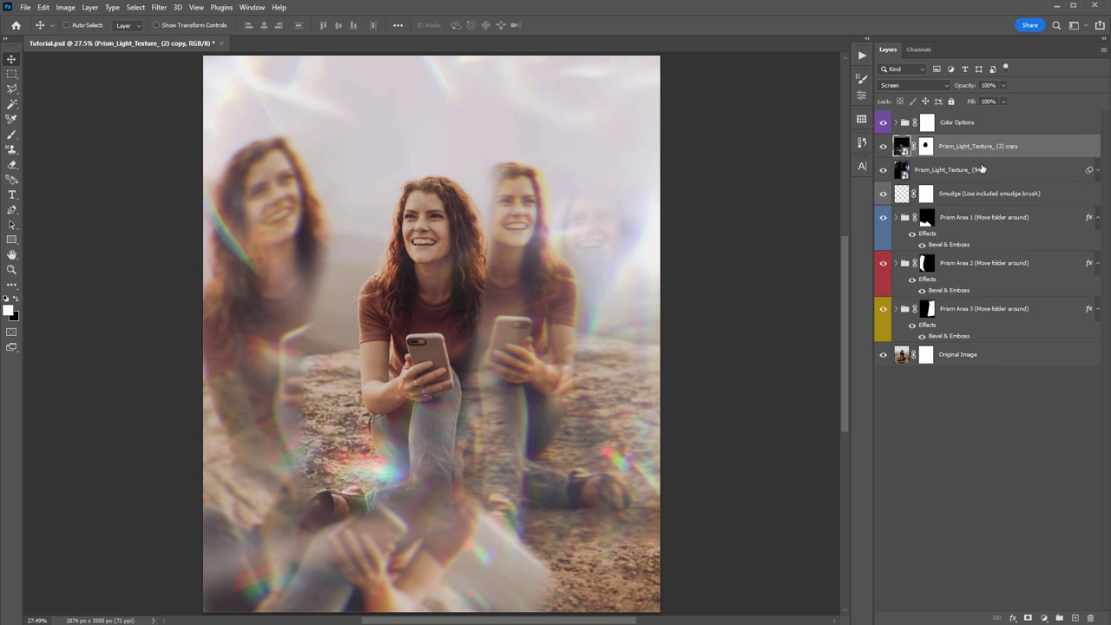
{"action": "left_click", "coordinate": [976, 168], "text": "shift"}
{"action": "left_click_drag", "start_coordinate": [961, 137], "coordinate": [958, 115]}
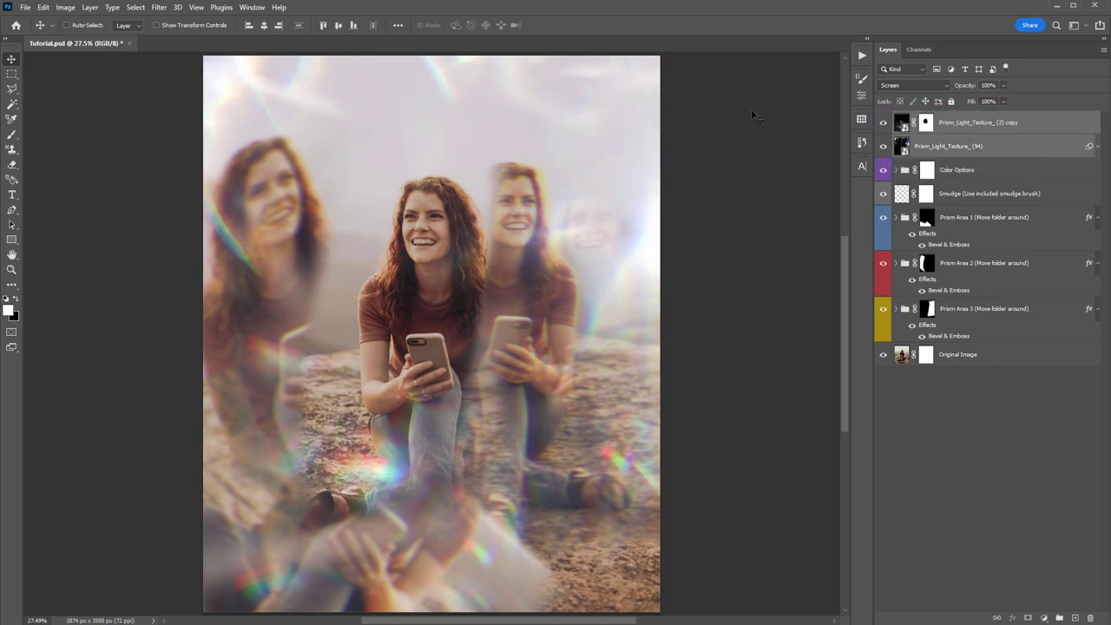
Compare the portrait with the Color Options group above and below the light textures, leaving the group below them
{"action": "left_click", "coordinate": [955, 171]}
{"action": "left_click_drag", "start_coordinate": [992, 170], "coordinate": [953, 114]}
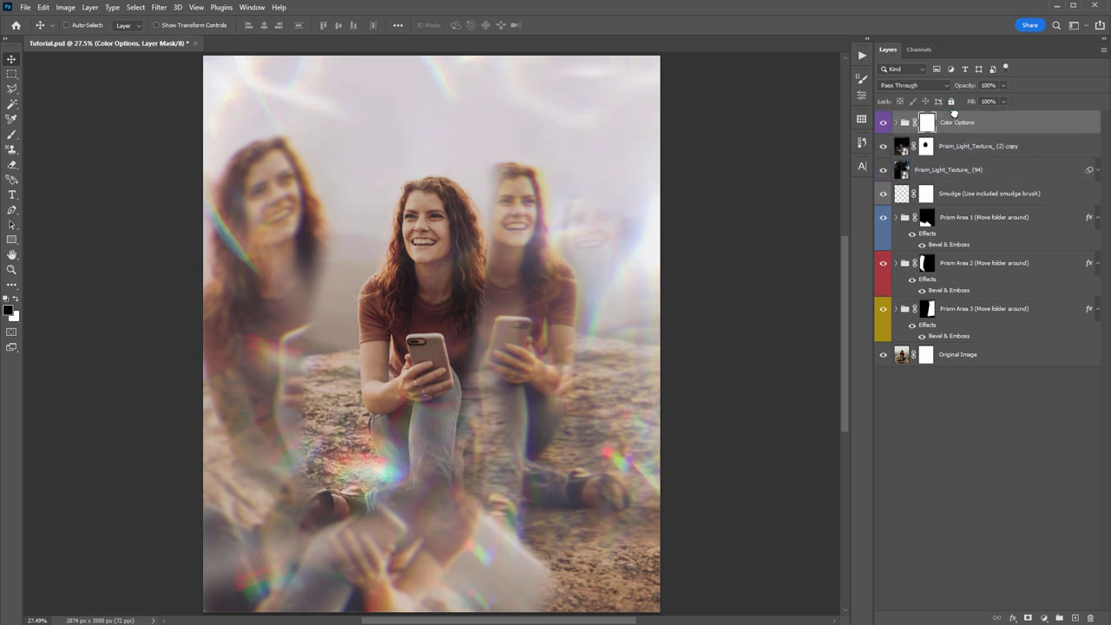
{"action": "key", "text": "ctrl+z"}
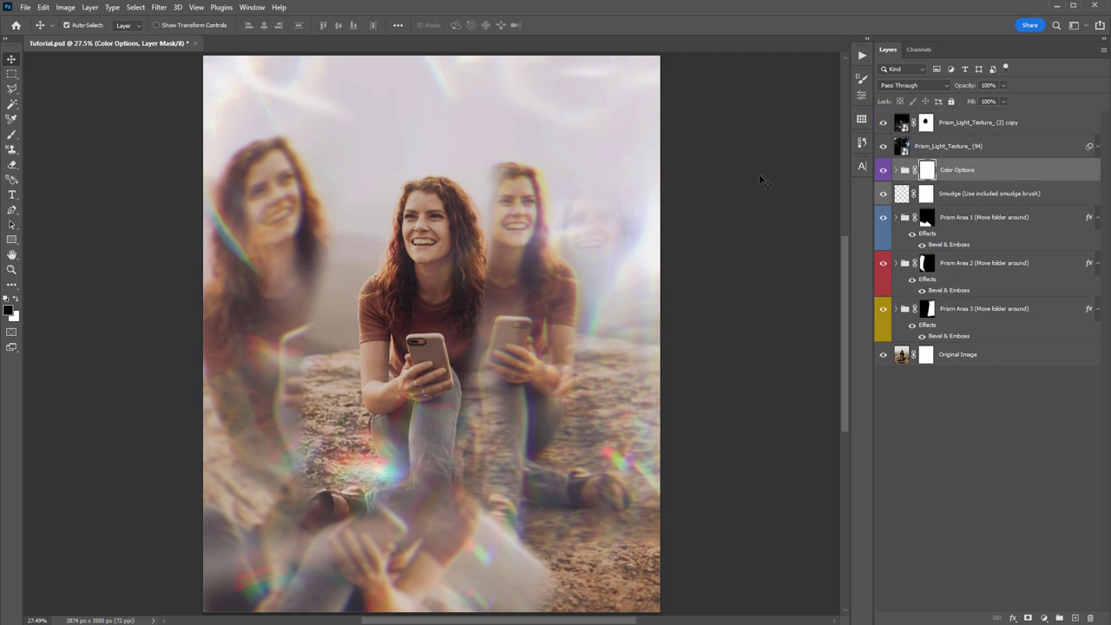
{"action": "key", "text": "ctrl+shift+z"}
{"action": "key", "text": "ctrl+z"}
Move the Smudge (Use included smudge brush) layer to the very top of the layer stack
{"action": "left_click", "coordinate": [1000, 176]}
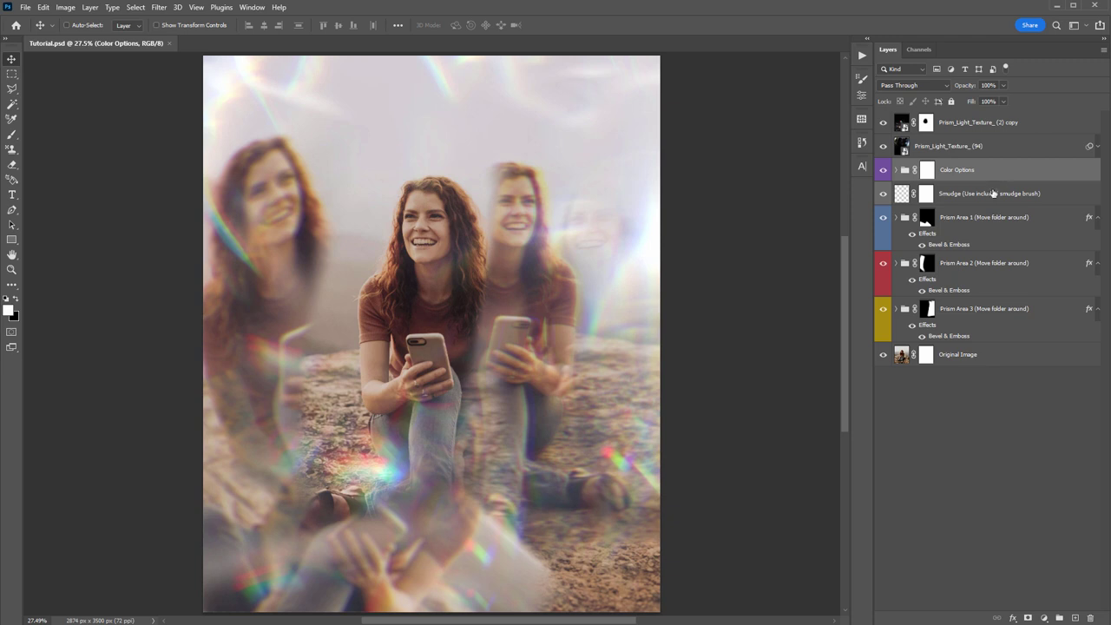
{"action": "left_click", "coordinate": [952, 202]}
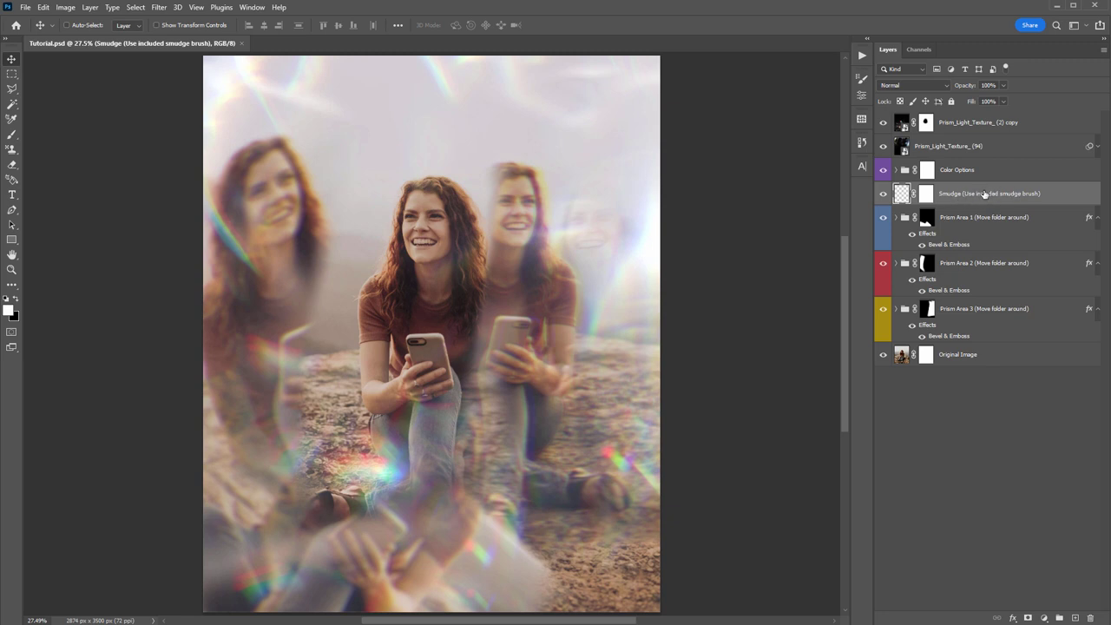
{"action": "mouse_move", "coordinate": [969, 194]}
{"action": "left_mouse_down"}
{"action": "mouse_move", "coordinate": [958, 119]}
{"action": "mouse_move", "coordinate": [949, 123]}
{"action": "left_mouse_up"}
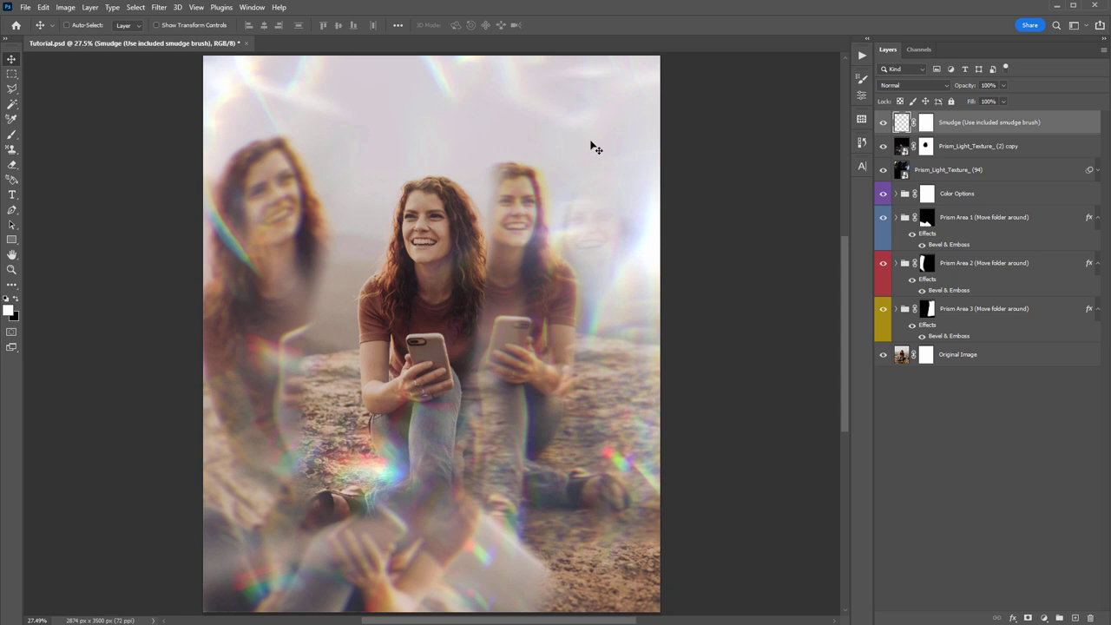
Import the PrismLens_Smudge_Brush.abr brush file and choose the smudge brush from its PrismLens_Smudge_Brush group
{"action": "key", "text": "b"}
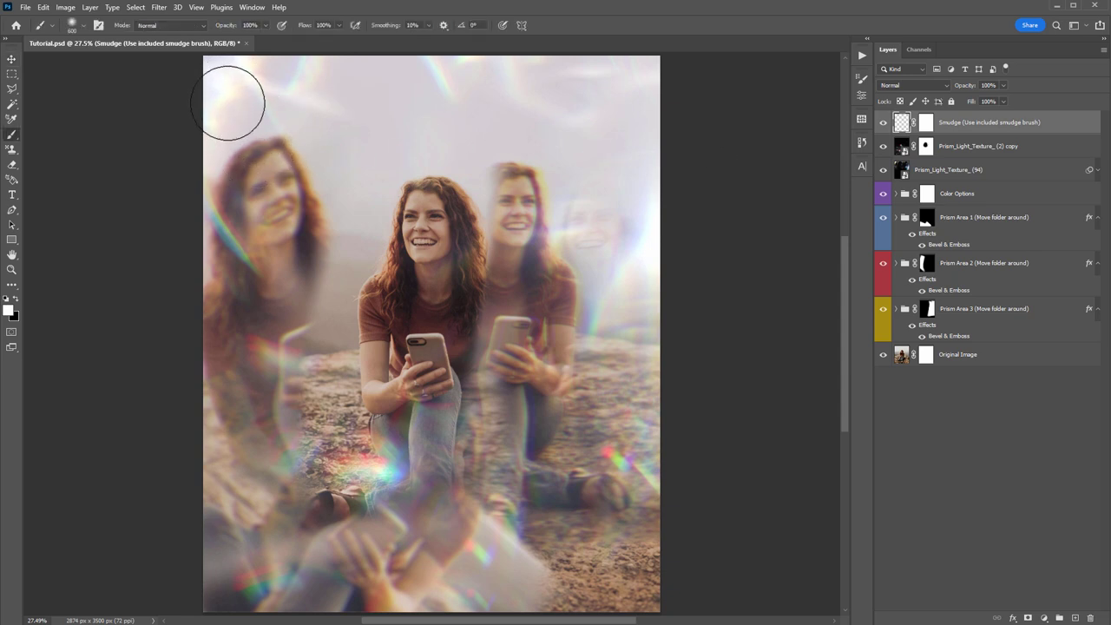
{"action": "right_click", "coordinate": [228, 103]}
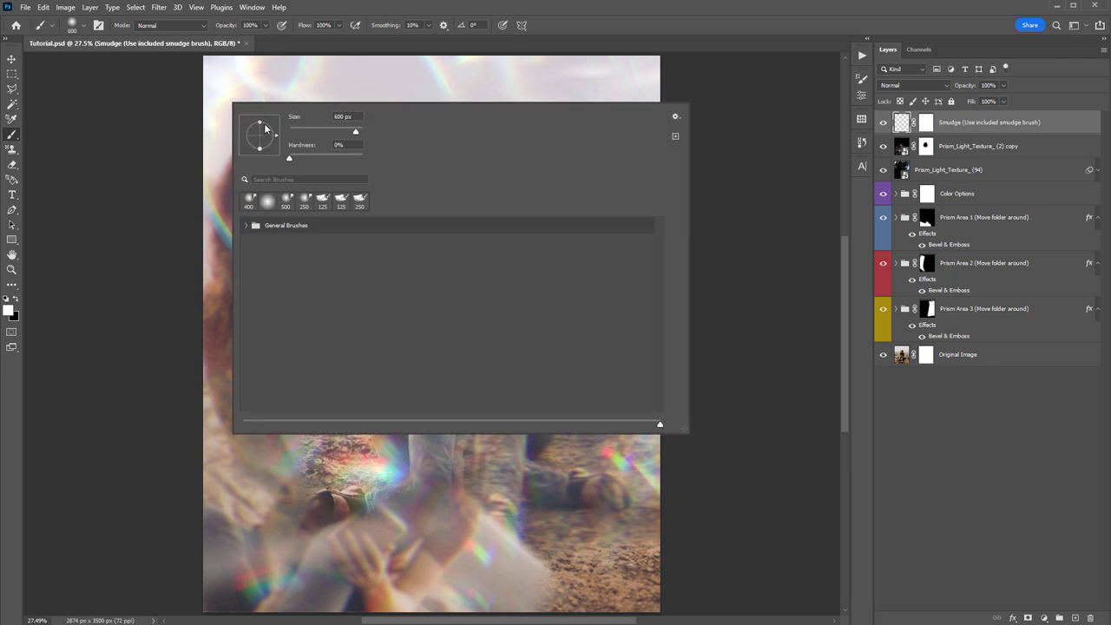
{"action": "left_click", "coordinate": [675, 115]}
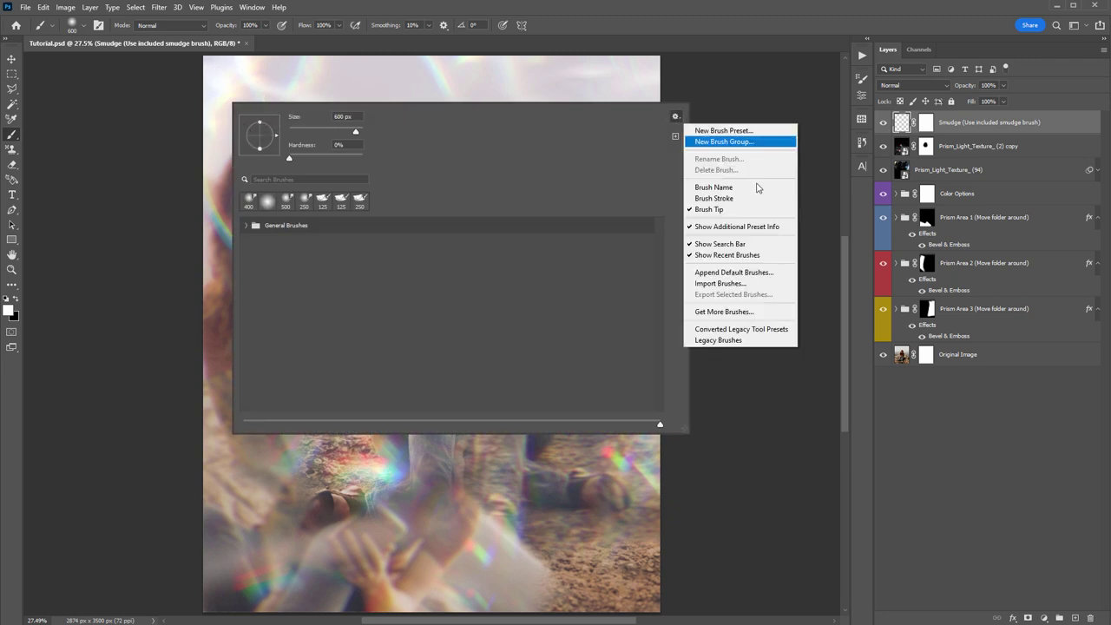
{"action": "left_click", "coordinate": [728, 289]}
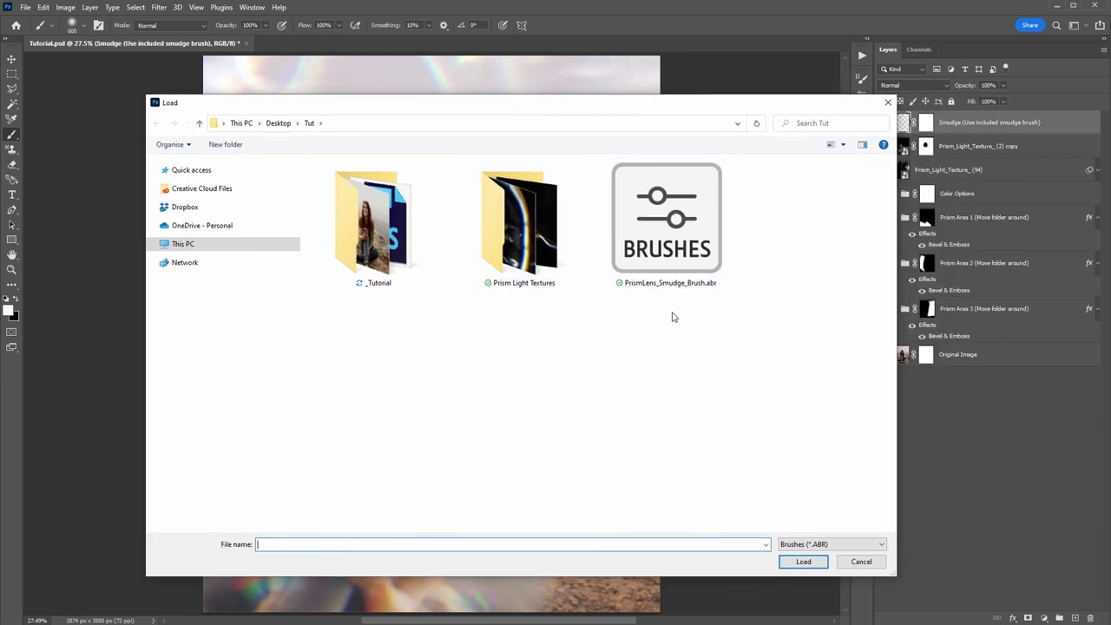
{"action": "double_click", "coordinate": [693, 216]}
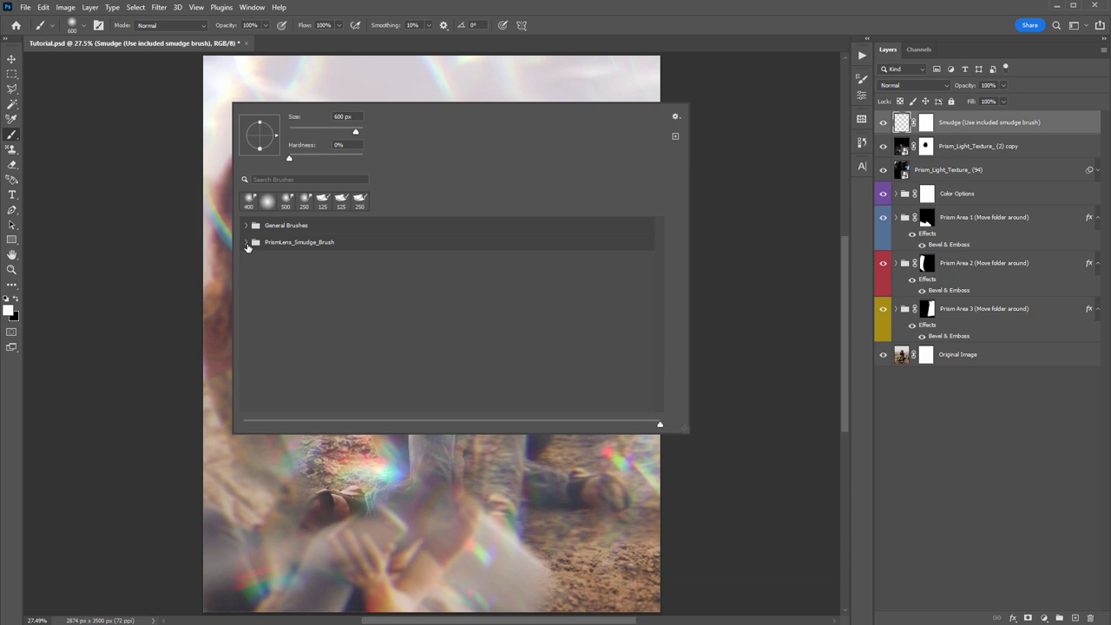
{"action": "left_click", "coordinate": [246, 243]}
{"action": "double_click", "coordinate": [280, 271]}
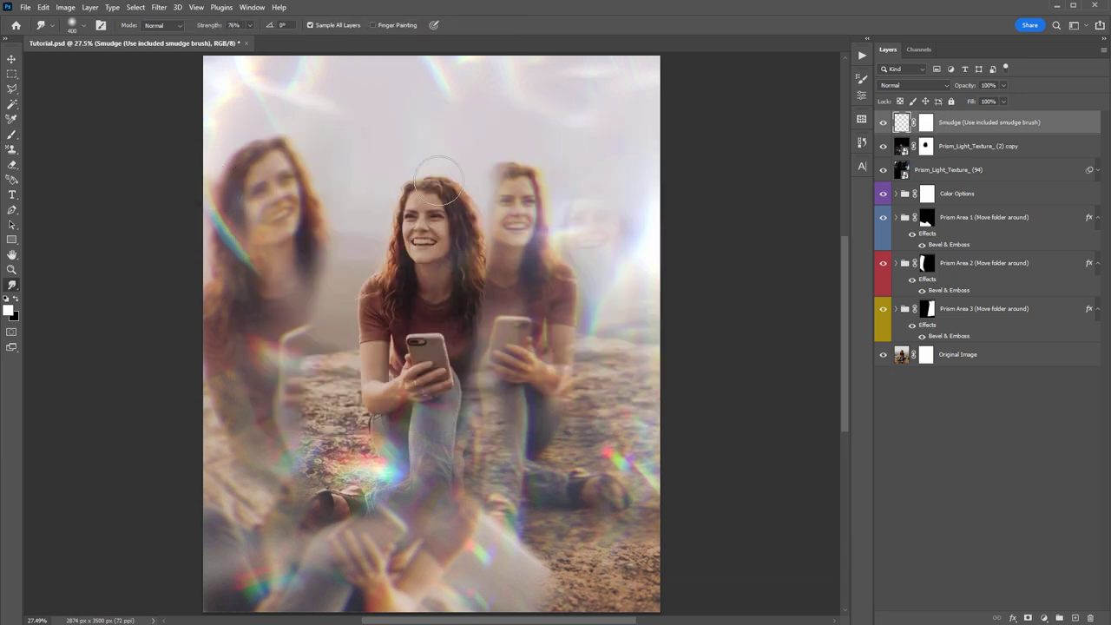
Smudge the hair edges of the central woman and the large prism copy, reducing the brush size to 200 px
{"action": "mouse_move", "coordinate": [481, 205]}
{"action": "left_mouse_down"}
{"action": "mouse_move", "coordinate": [491, 199]}
{"action": "mouse_move", "coordinate": [471, 199]}
{"action": "mouse_move", "coordinate": [491, 214]}
{"action": "mouse_move", "coordinate": [485, 250]}
{"action": "left_mouse_up"}
{"action": "left_click_drag", "start_coordinate": [227, 170], "coordinate": [224, 177]}
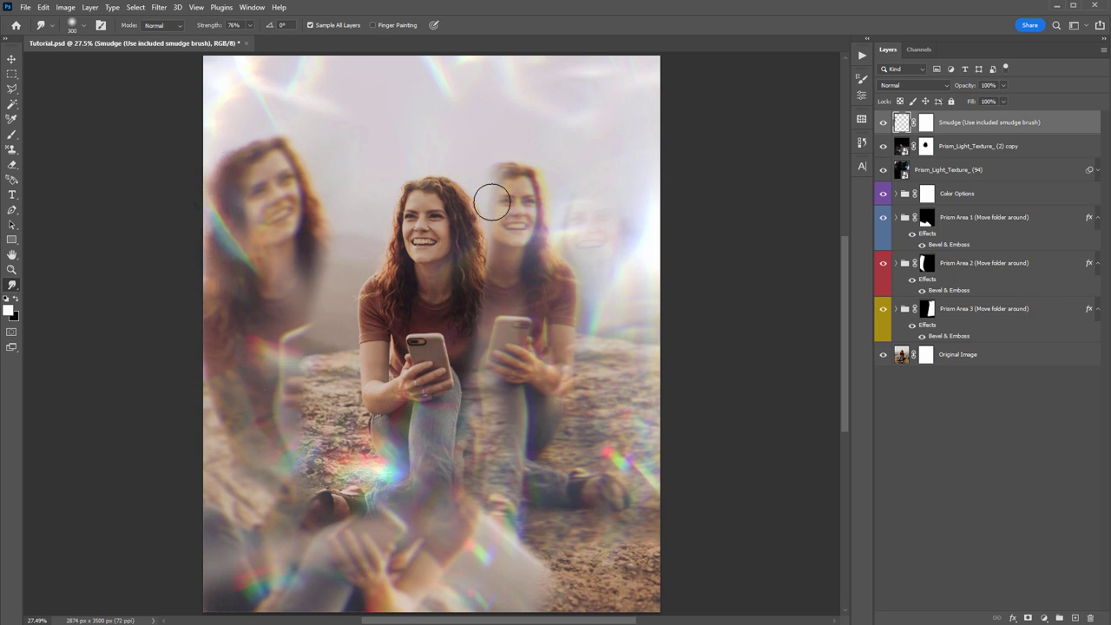
{"action": "key", "text": "bracketleft"}
{"action": "key", "text": "bracketleft"}
{"action": "key", "text": "bracketleft"}
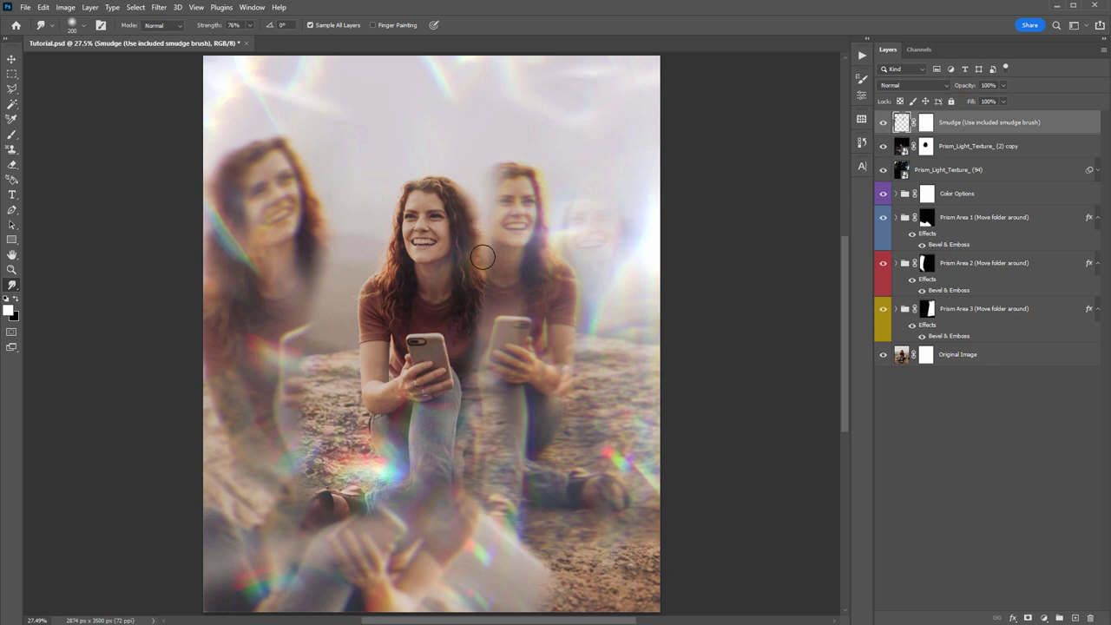
Smudge around the central woman's leg, the rocky ground and the lower prism area with 300 to 400 px brush sizes
{"action": "key", "text": "bracketright"}
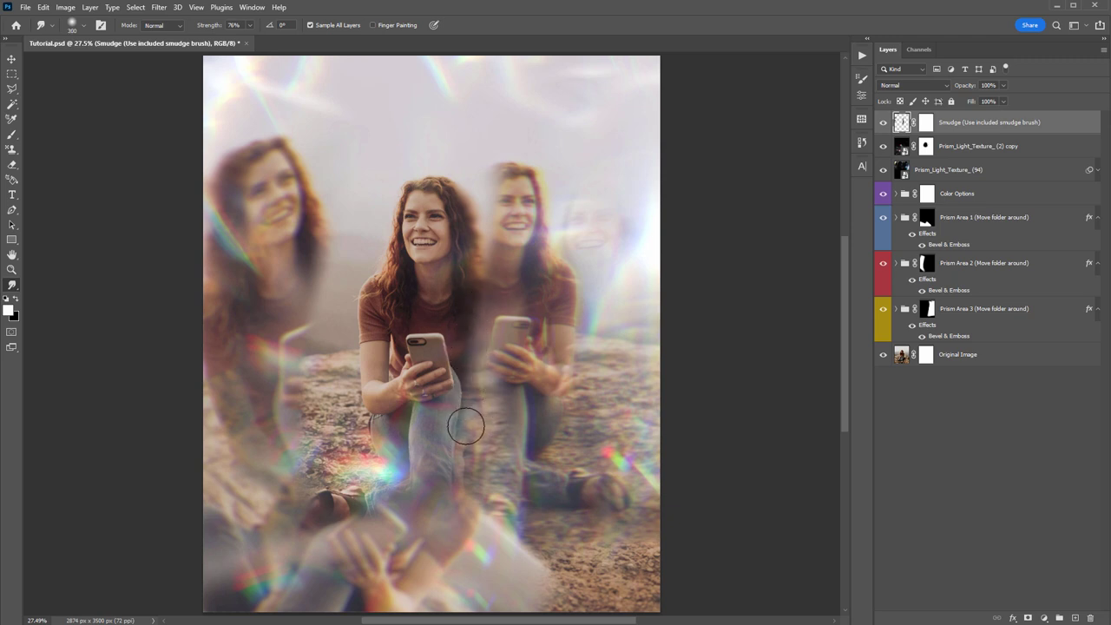
{"action": "key", "text": "bracketright"}
{"action": "key", "text": "bracketleft"}
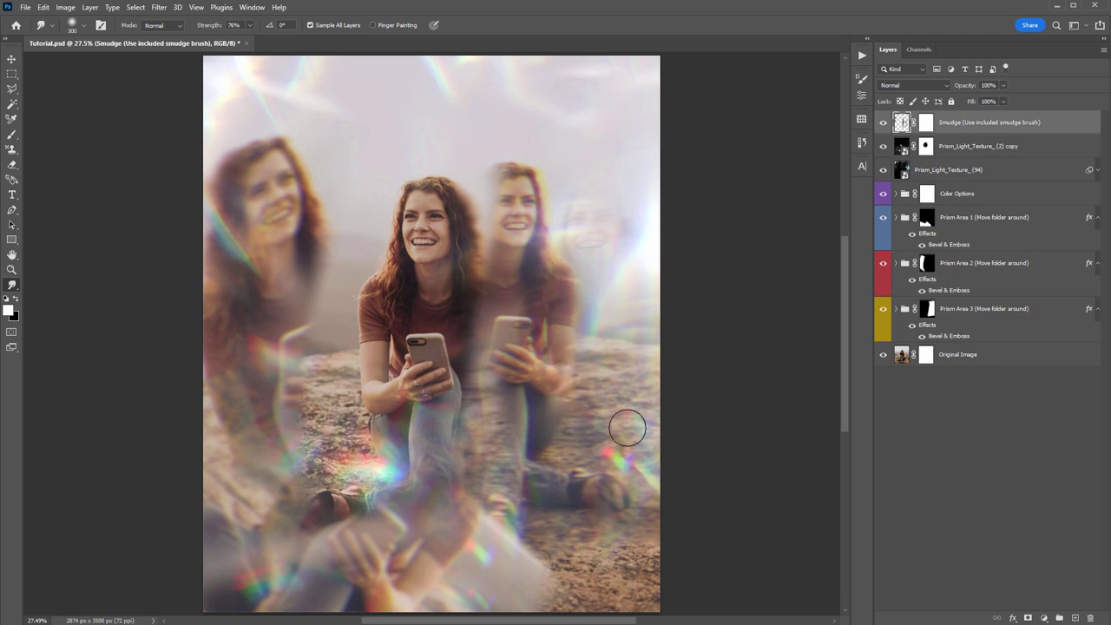
{"action": "key", "text": "bracketright"}
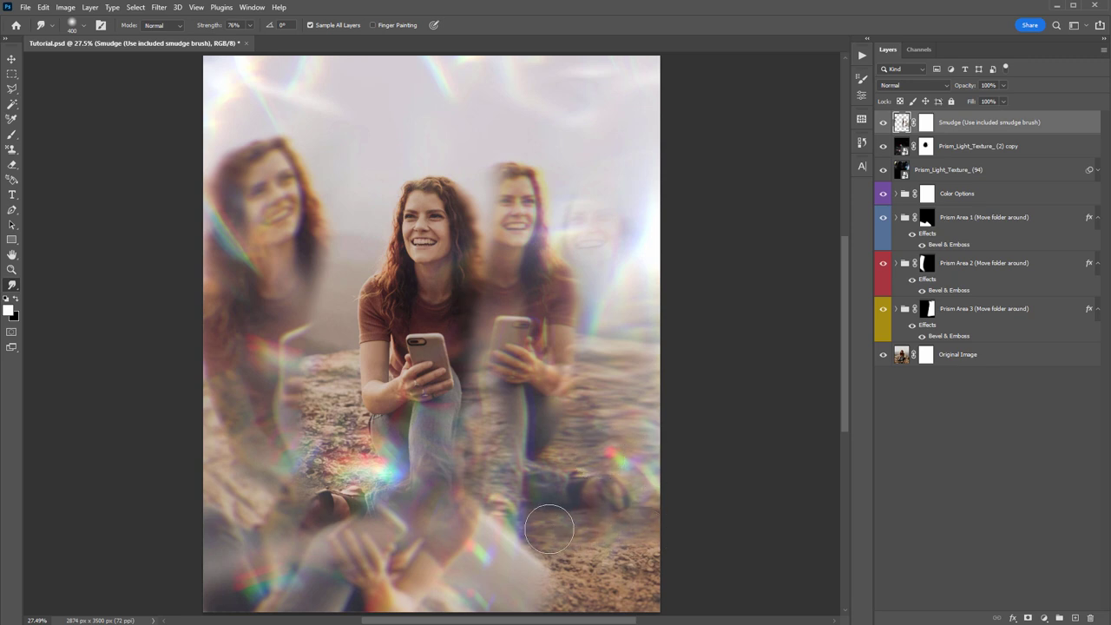
{"action": "left_click_drag", "start_coordinate": [490, 573], "coordinate": [527, 595]}
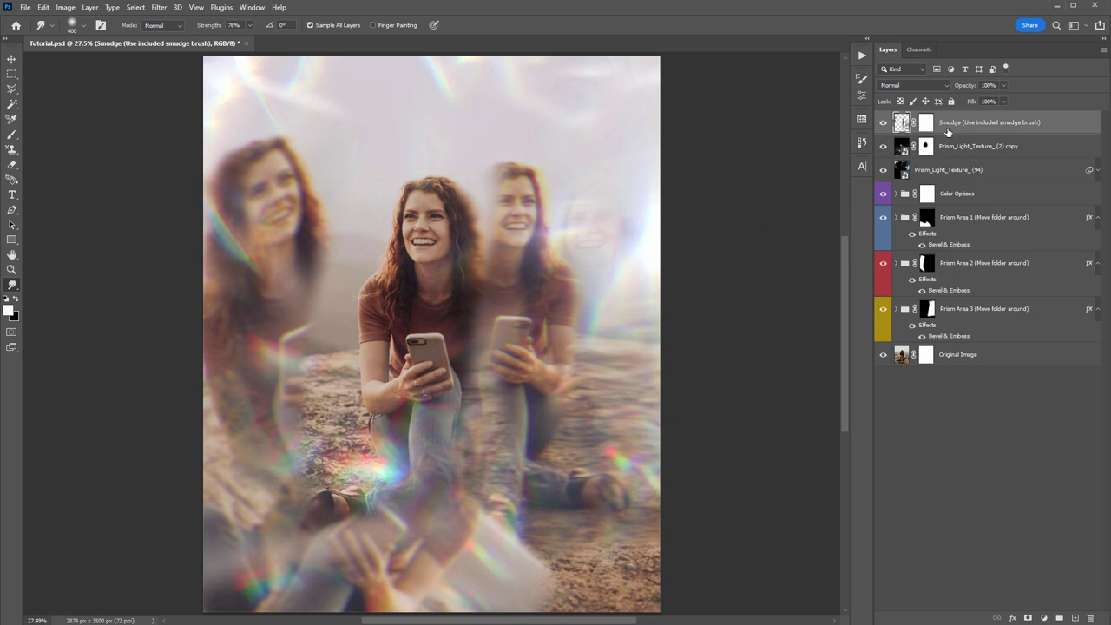
{"action": "key", "text": "v"}
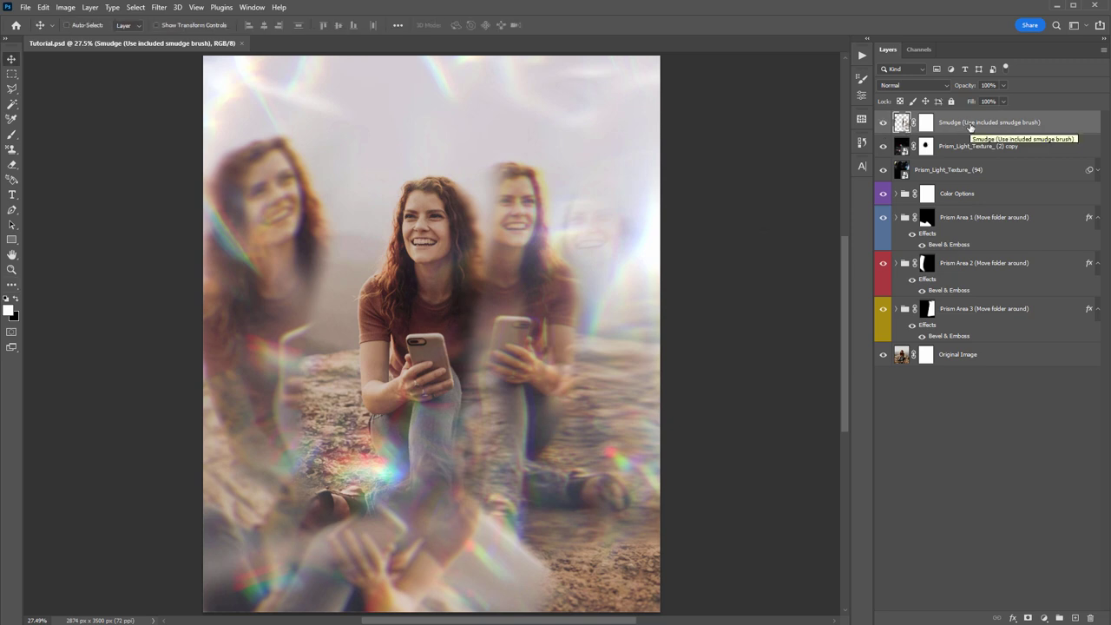